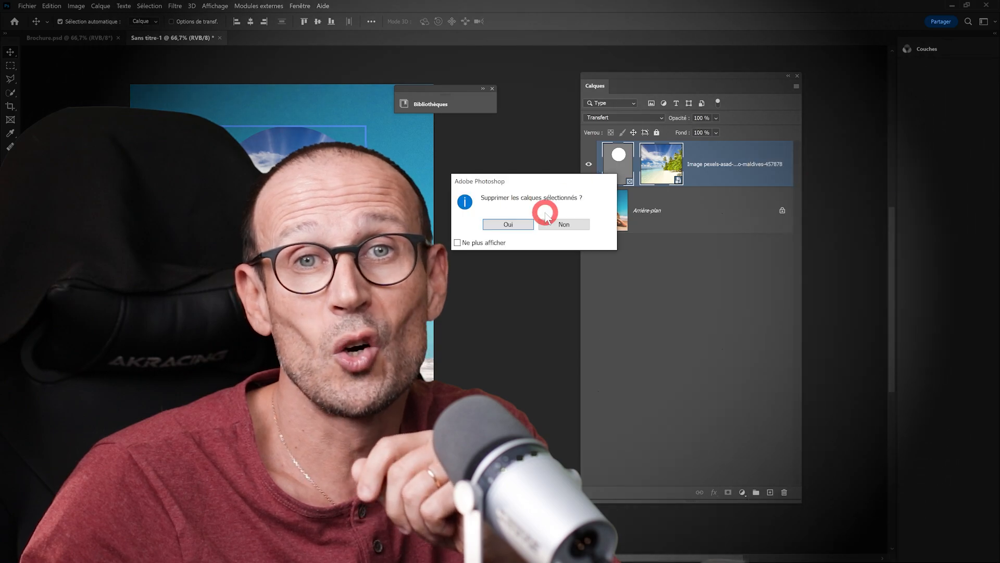
Step: Keep the selected layers, move the circular photo frame down and to the left, and save the document as Brochure_00.psd
click(563, 223)
drag(297, 193, 250, 271)
key(p)
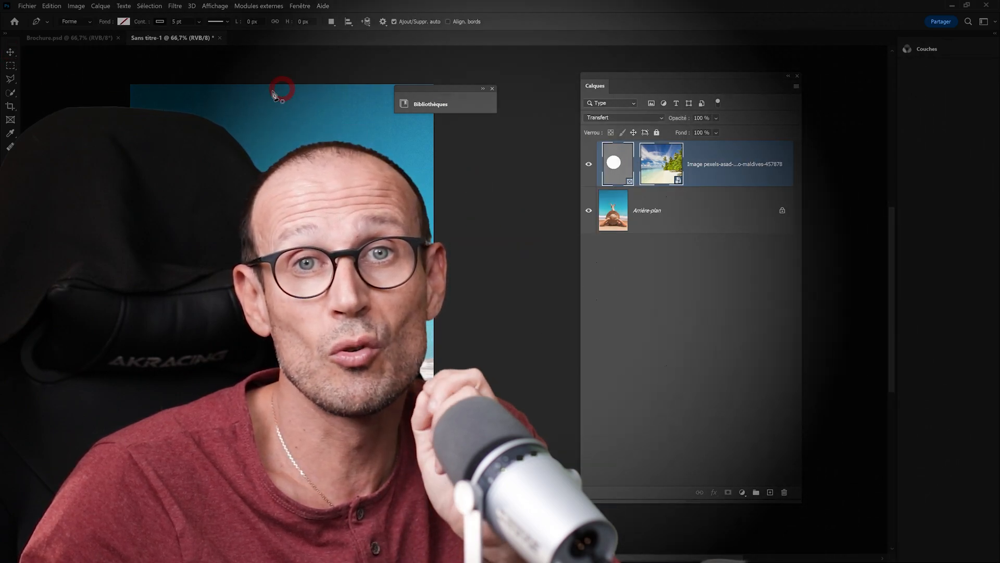
click(27, 6)
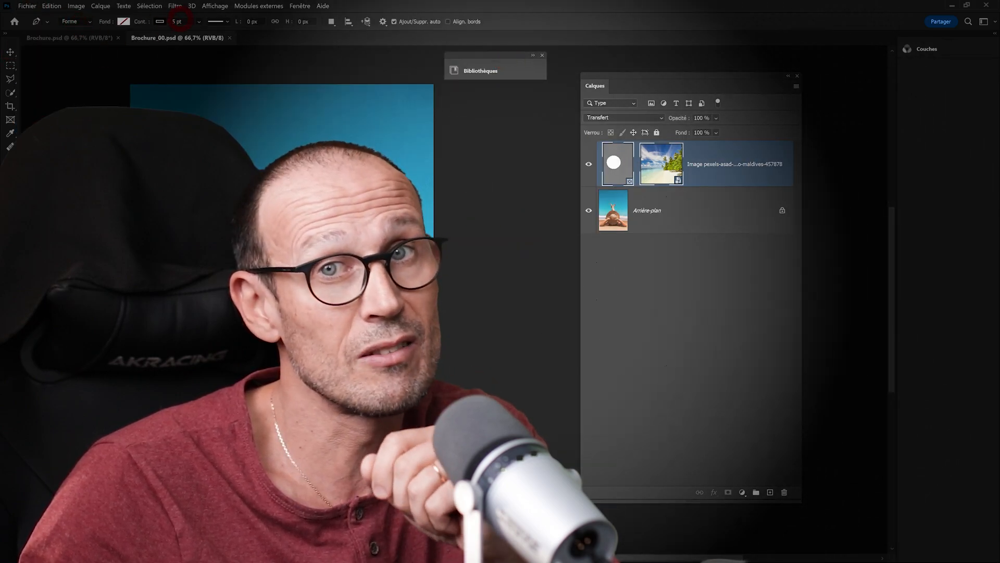
key(ctrl+alt+shift+n)
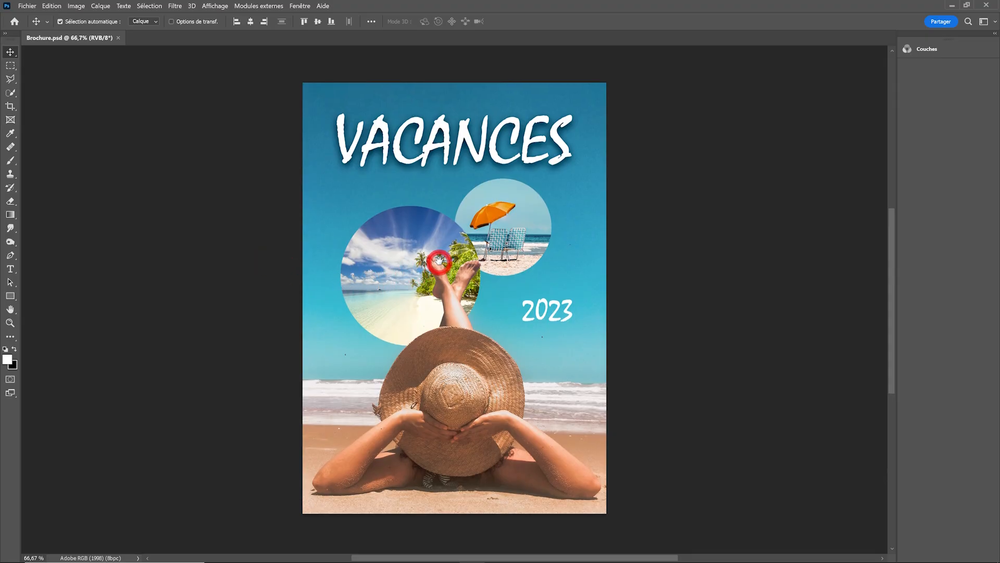
Step: Examine the finished holiday brochure, especially the two circular photos and how the feet overlap them
drag(439, 269, 439, 253)
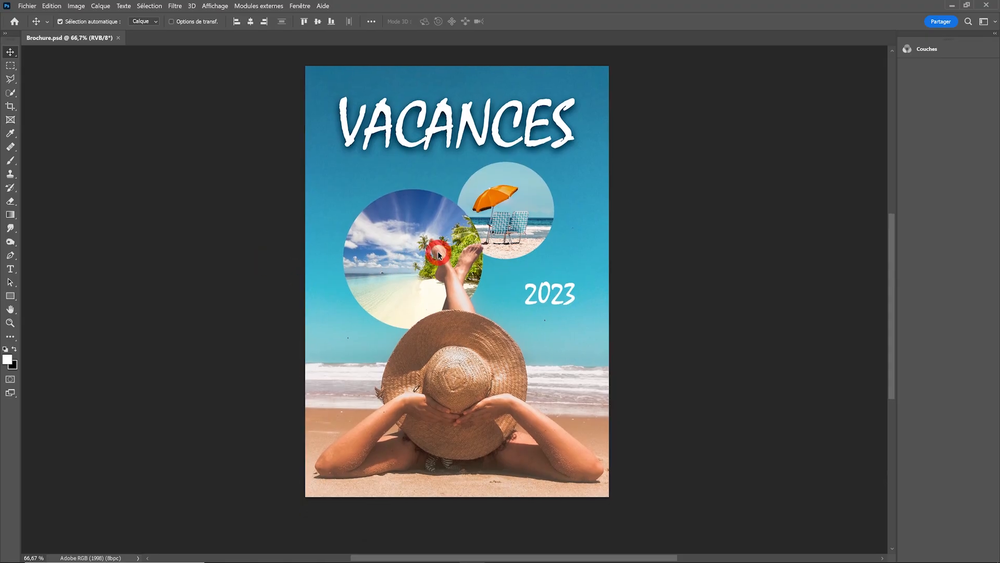
click(547, 138)
click(417, 167)
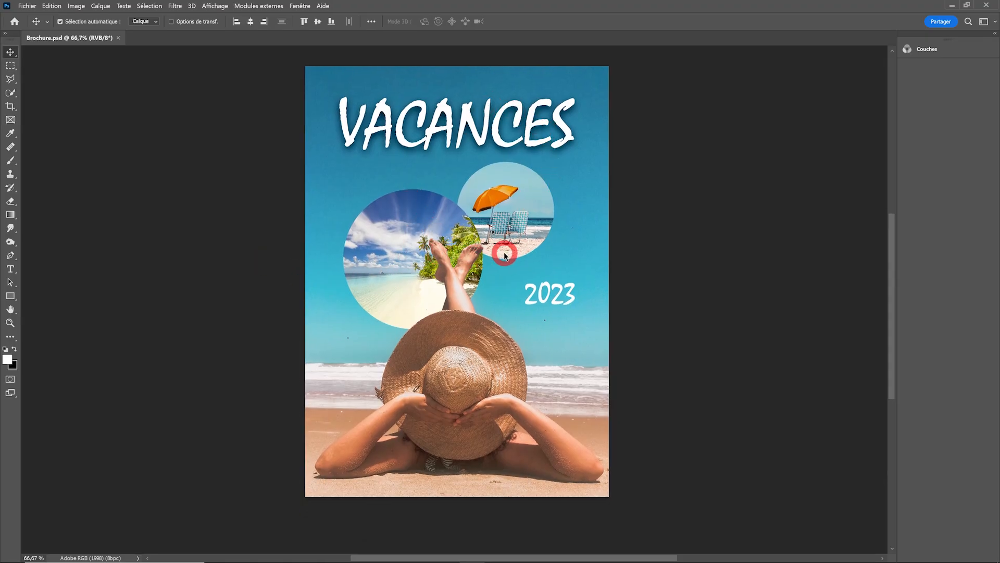
click(520, 185)
click(496, 172)
click(469, 185)
click(523, 247)
click(504, 180)
click(384, 241)
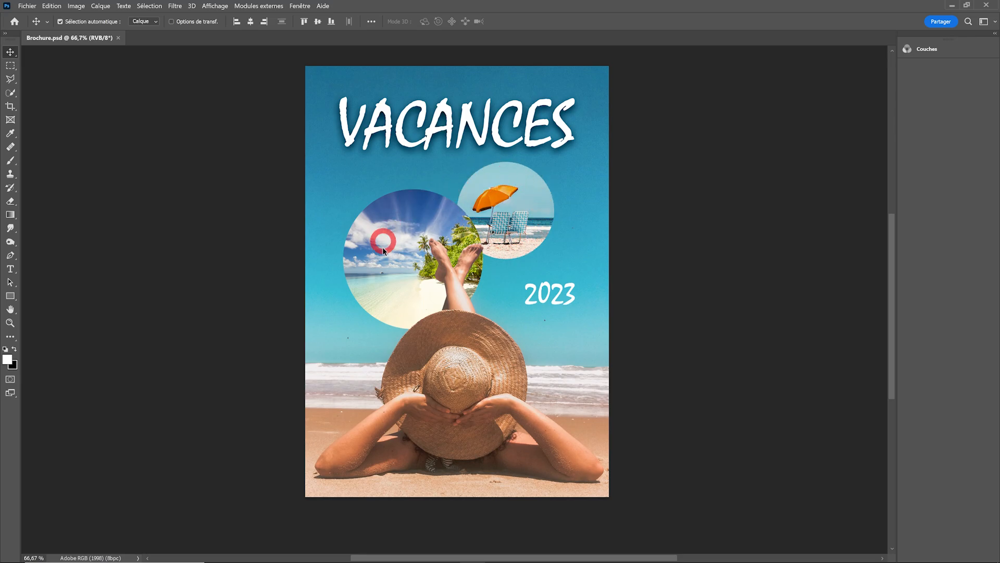
click(454, 200)
click(427, 240)
click(464, 180)
click(434, 290)
click(441, 263)
click(466, 252)
click(502, 193)
click(534, 177)
click(426, 274)
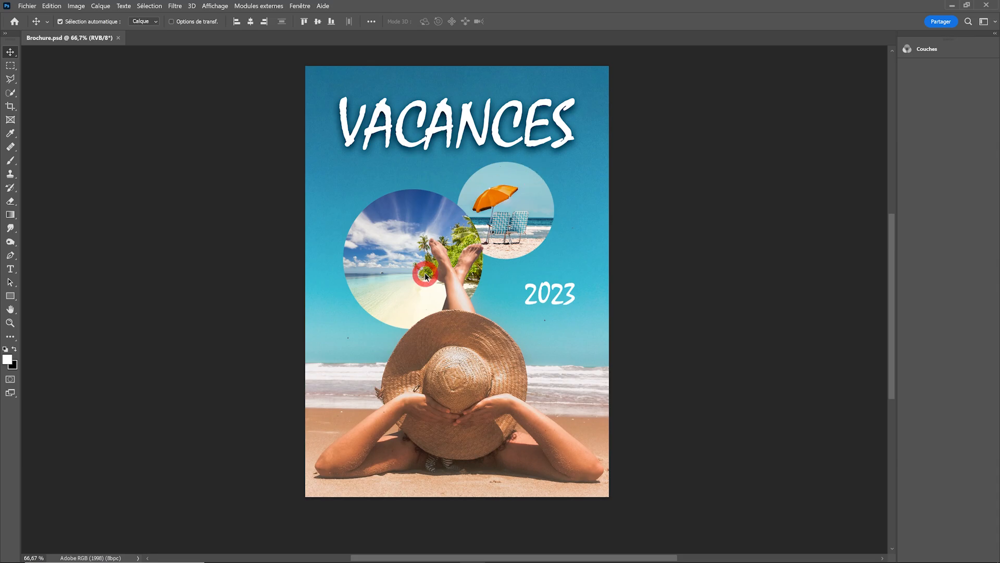
click(387, 190)
click(351, 222)
click(378, 316)
click(481, 209)
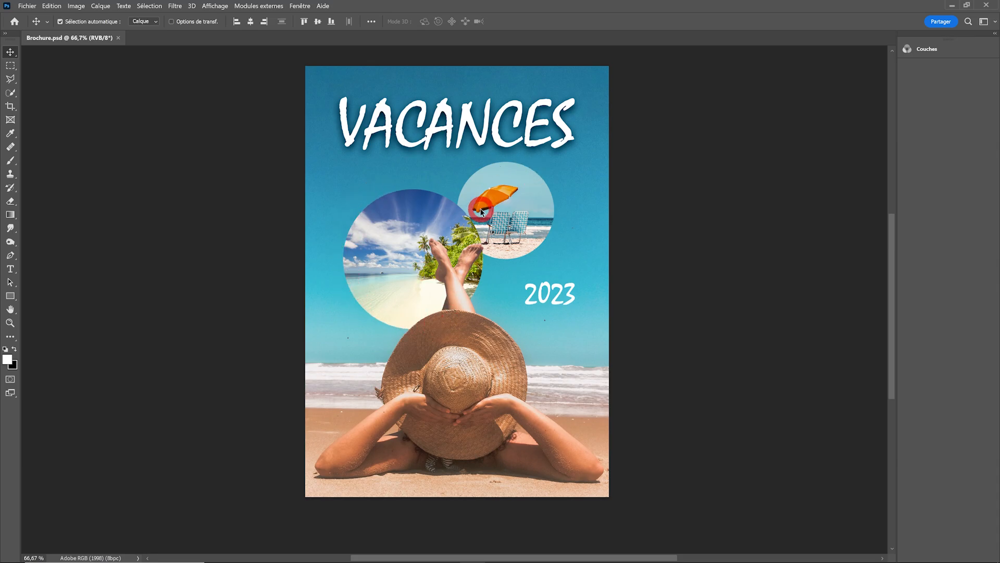
click(535, 197)
click(518, 158)
click(493, 227)
click(528, 246)
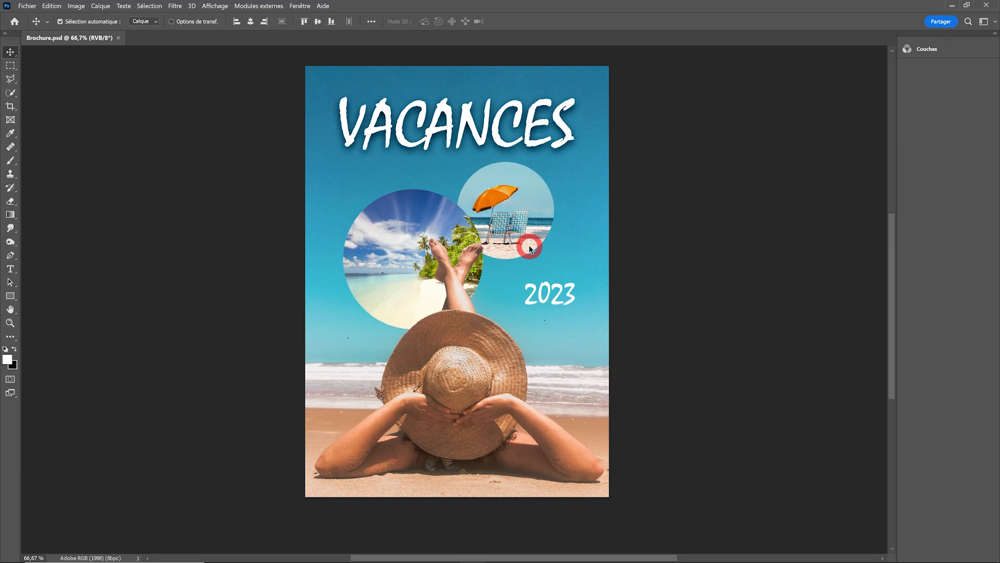
click(529, 237)
click(387, 192)
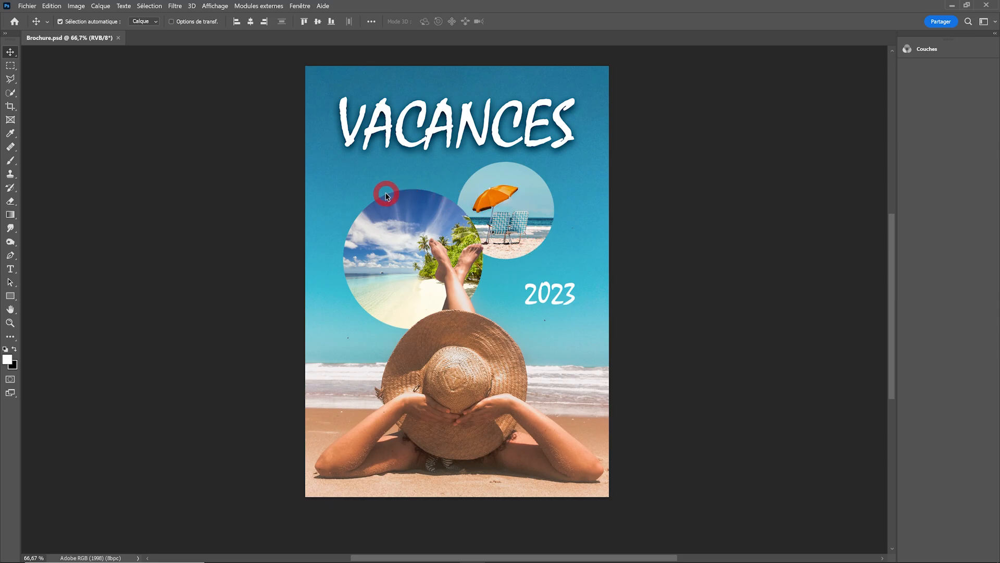
click(462, 209)
click(502, 265)
click(388, 332)
click(343, 307)
click(342, 261)
click(342, 227)
click(368, 193)
click(355, 322)
click(402, 261)
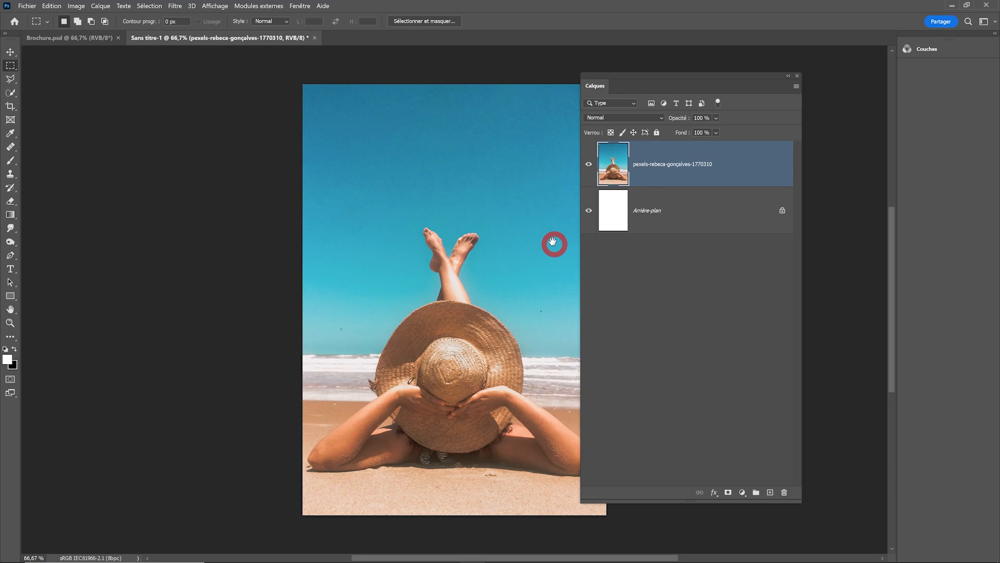
Step: Check the installed Photoshop version in the program's About information and dismiss it
drag(554, 241, 358, 232)
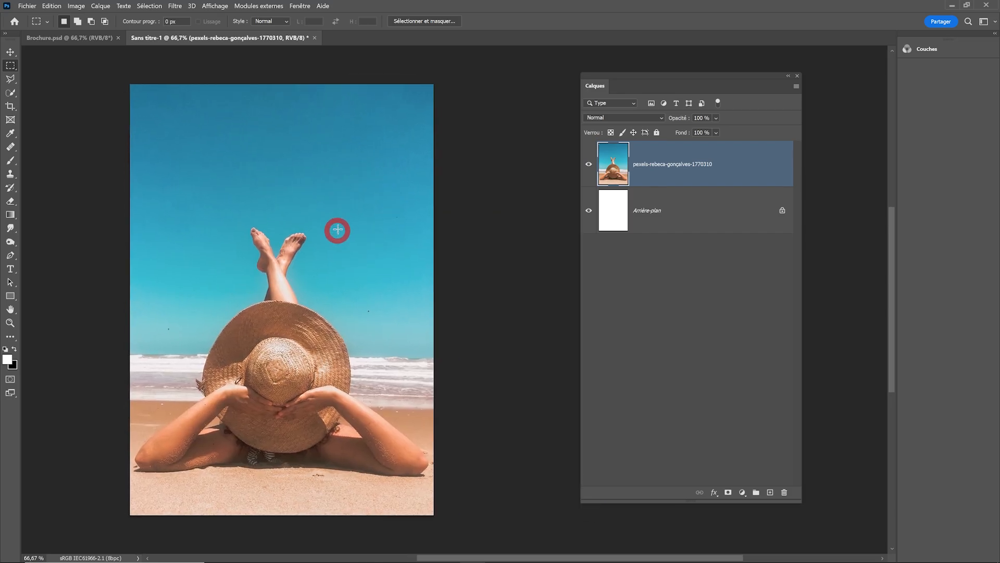
click(322, 6)
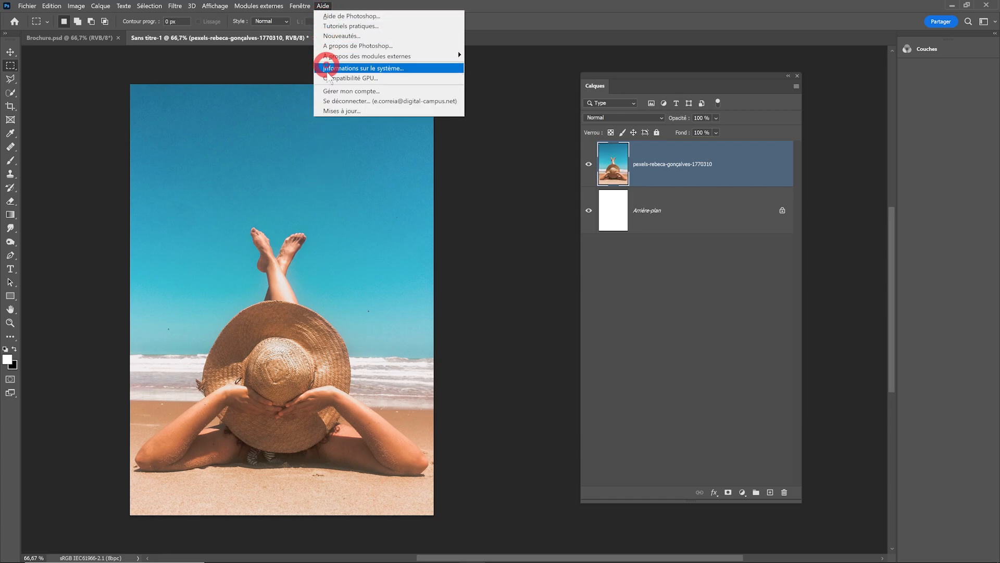
click(333, 46)
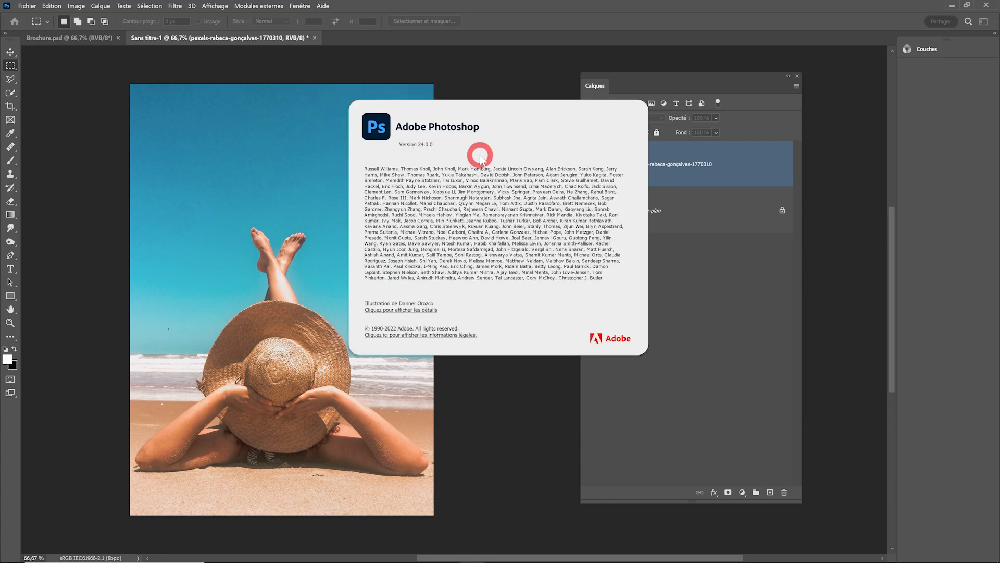
click(502, 216)
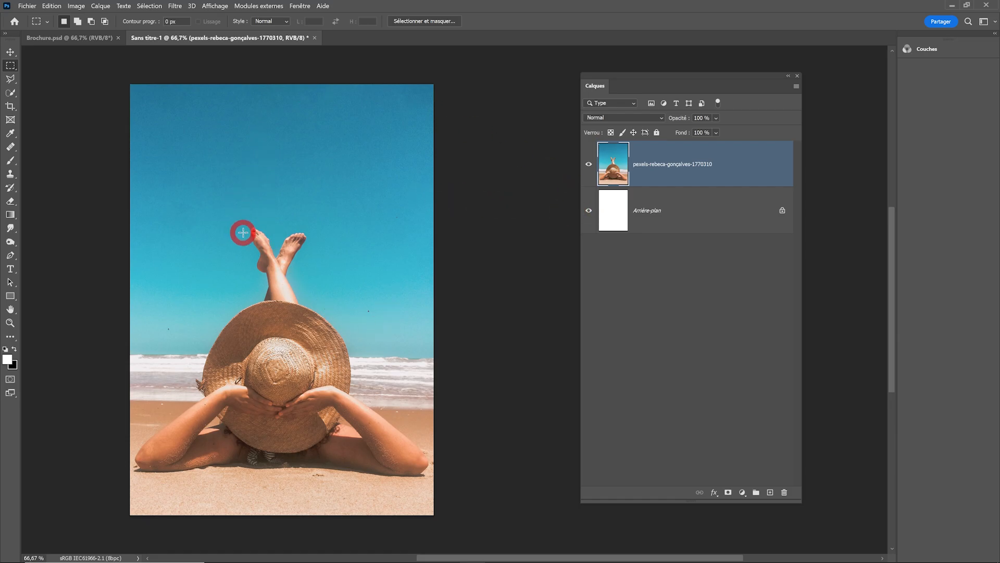
Step: Review the layer stack of the finished Brochure.psd and return to the untitled document
click(94, 38)
drag(497, 232, 352, 229)
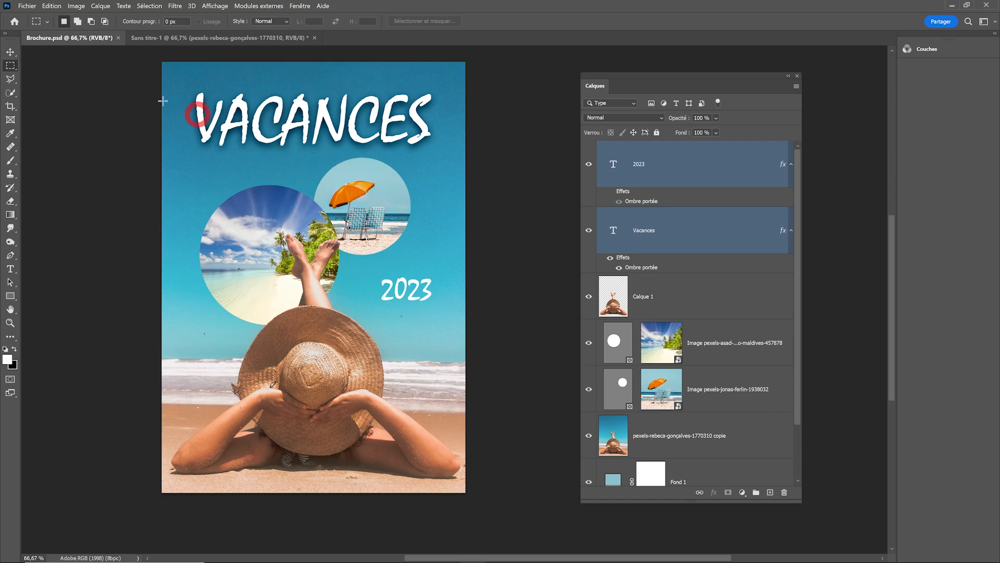
click(172, 40)
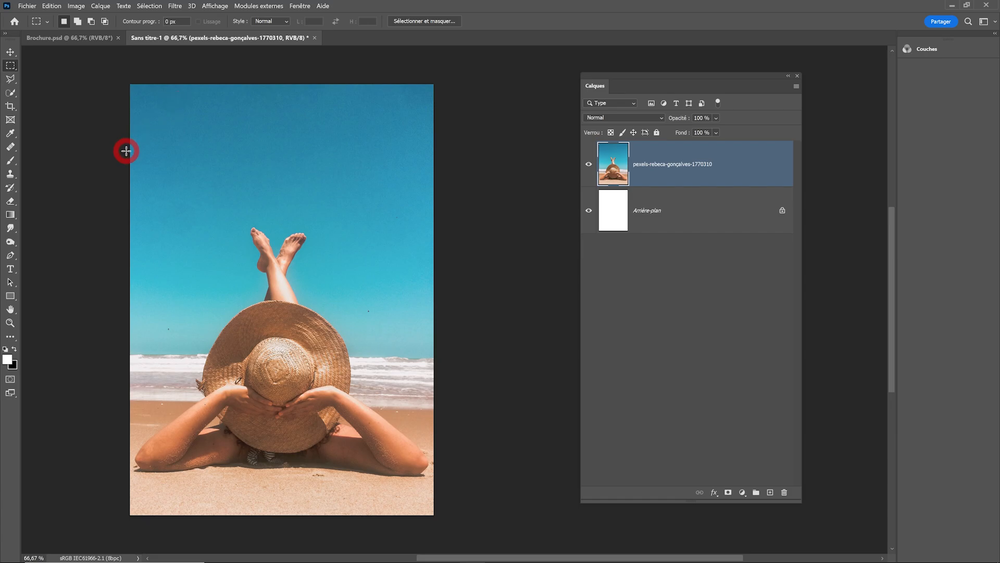
Step: Draw a circular image frame over the sky and feet with the Frame tool's elliptical option, and shift it slightly down and left
click(10, 120)
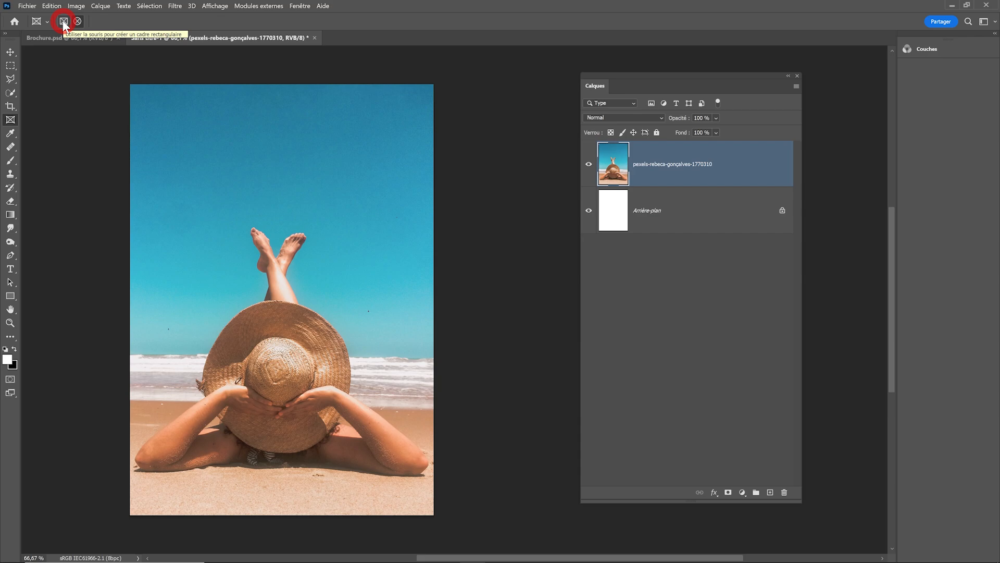
click(78, 21)
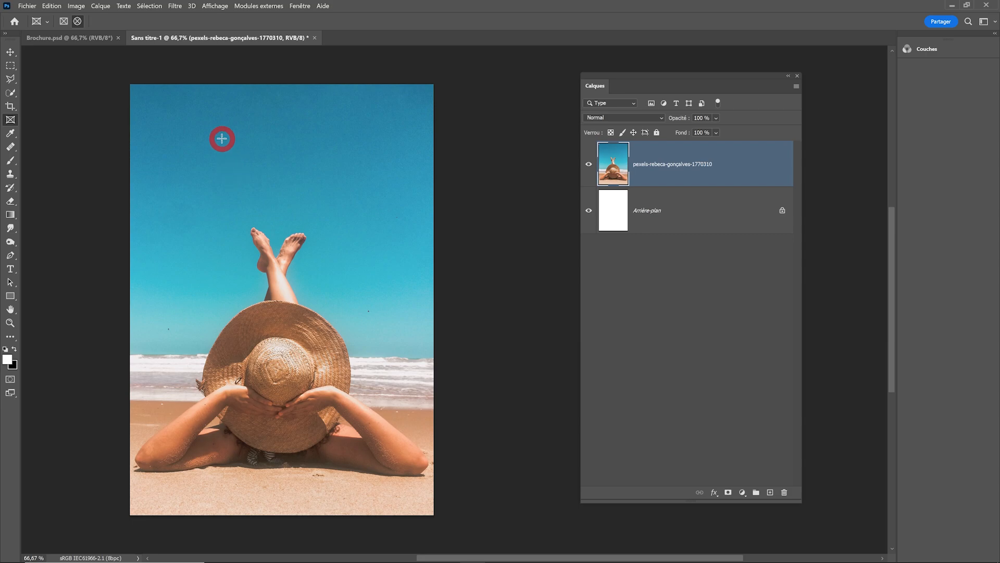
drag(222, 138, 372, 296)
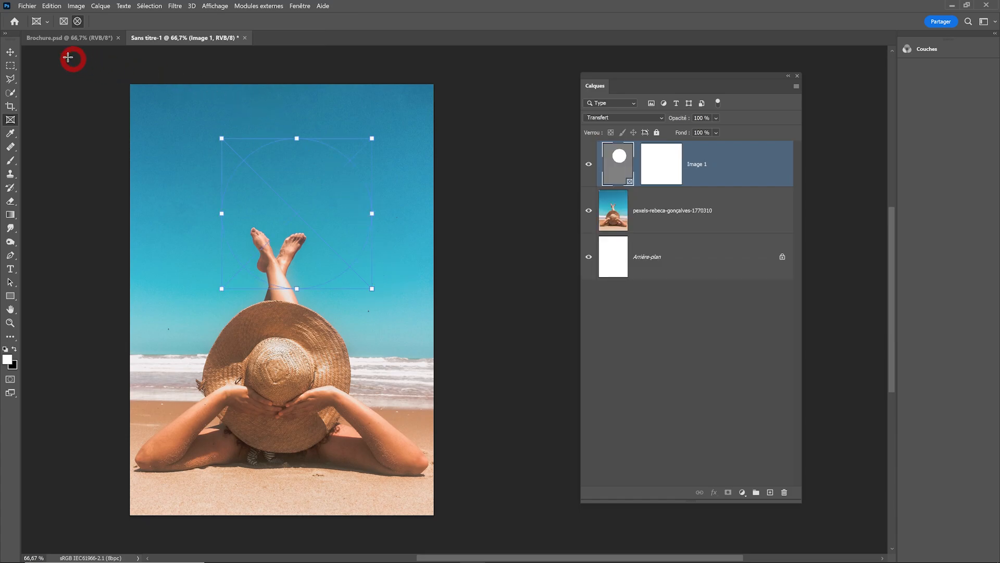
click(10, 51)
drag(332, 212, 317, 241)
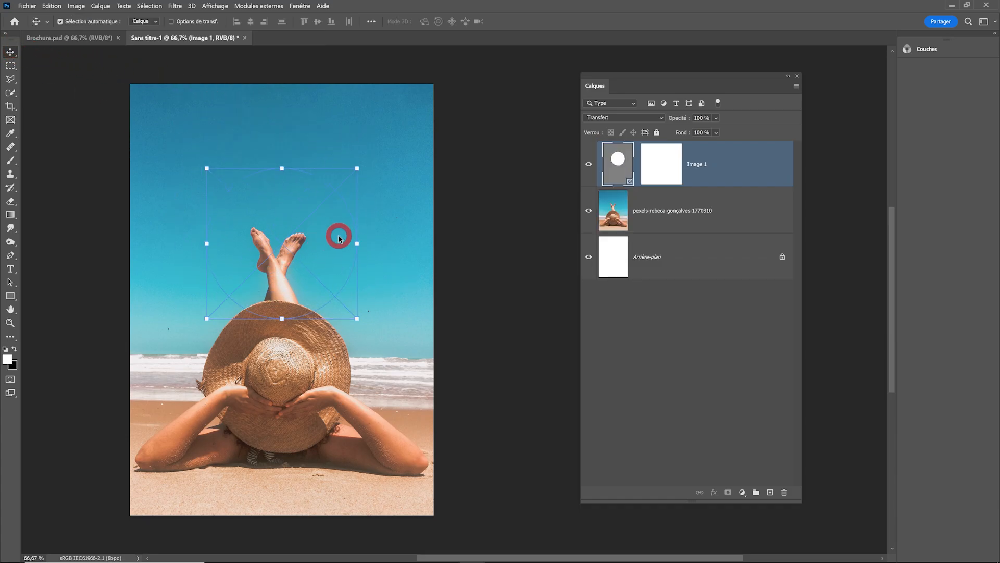
drag(306, 312, 307, 241)
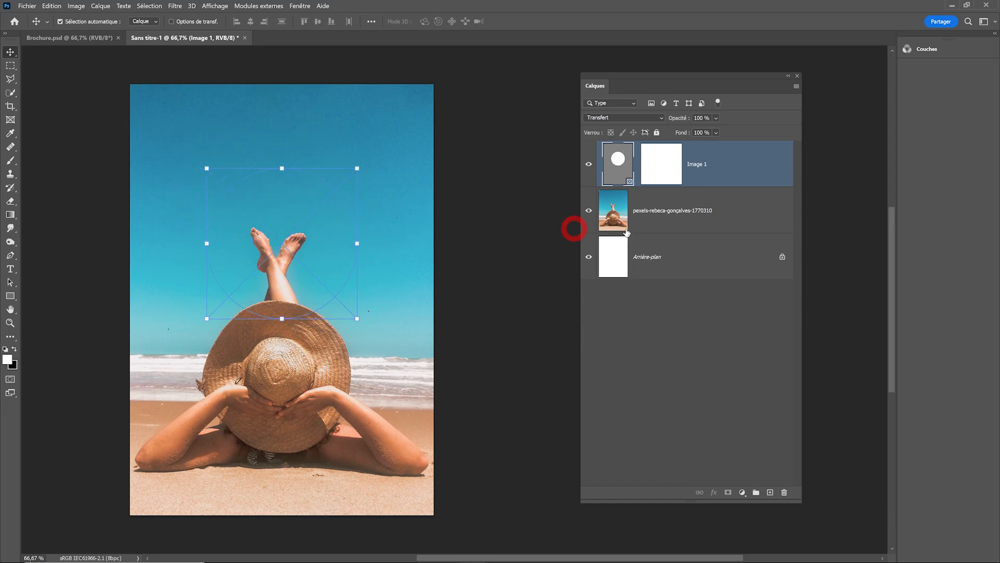
Step: Try placing the beach photo layer inside the circular frame, undo it, and delete the empty frame
drag(687, 230, 684, 167)
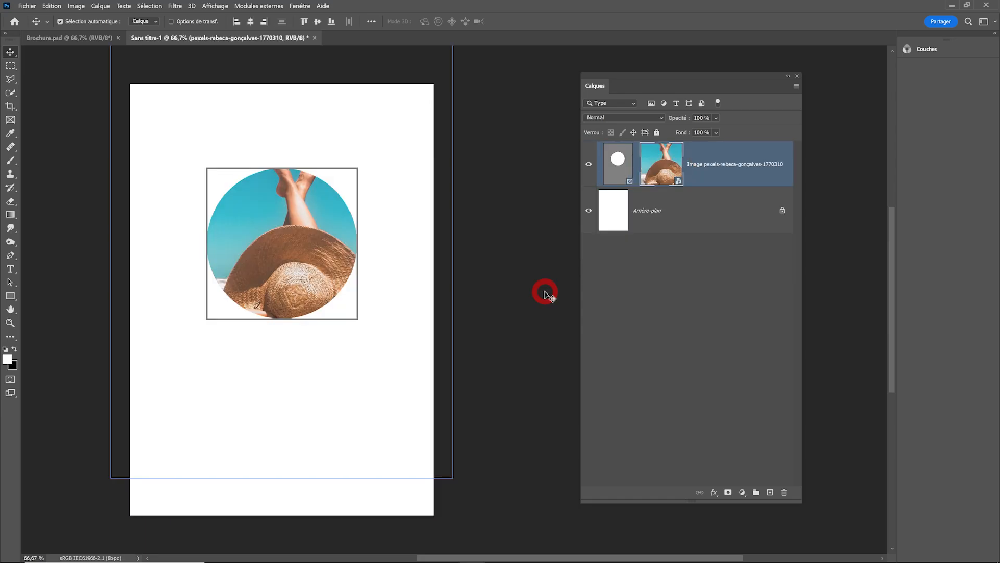
key(ctrl+z)
drag(748, 172, 785, 492)
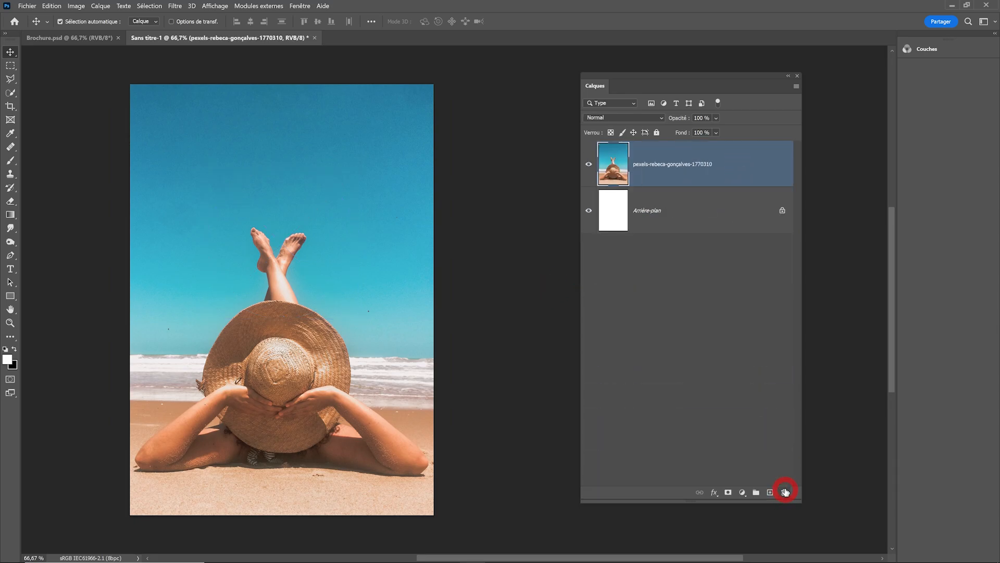
Step: Try drawing a circular frame over the feet while the beach photo layer is selected, and undo it
click(10, 120)
drag(226, 124, 400, 301)
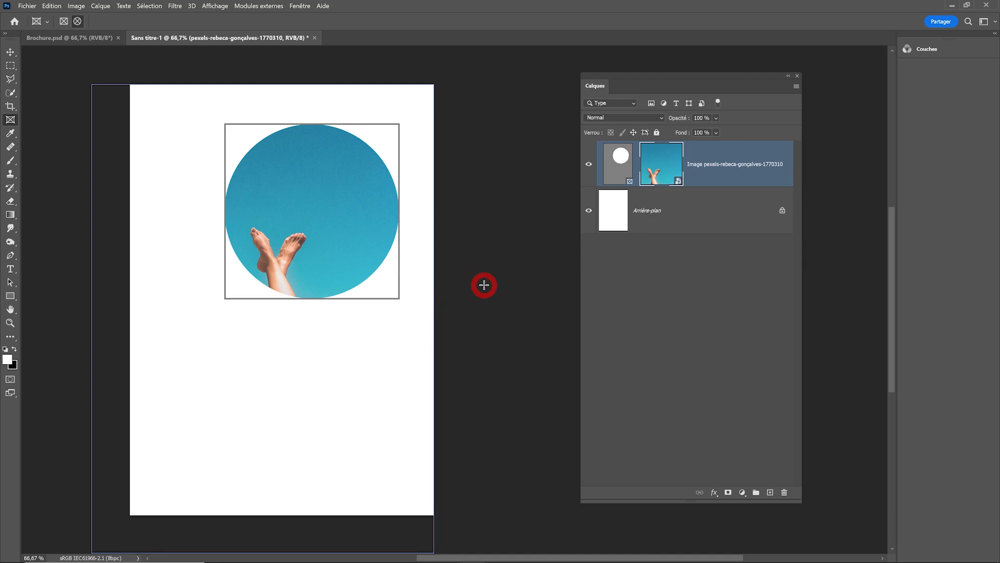
key(ctrl+z)
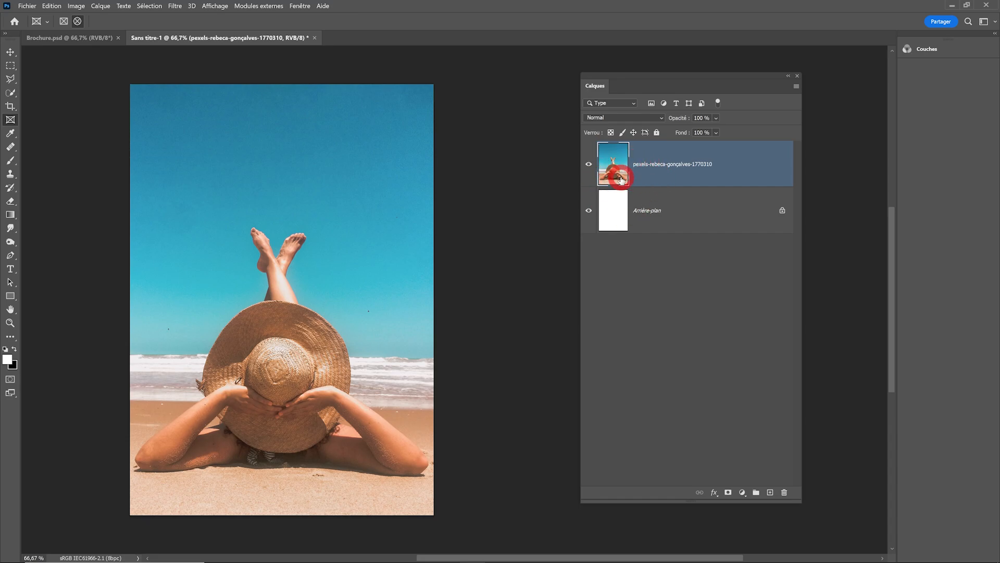
Step: Delete the locked white background layer and convert the beach photo layer into the document's background
click(74, 39)
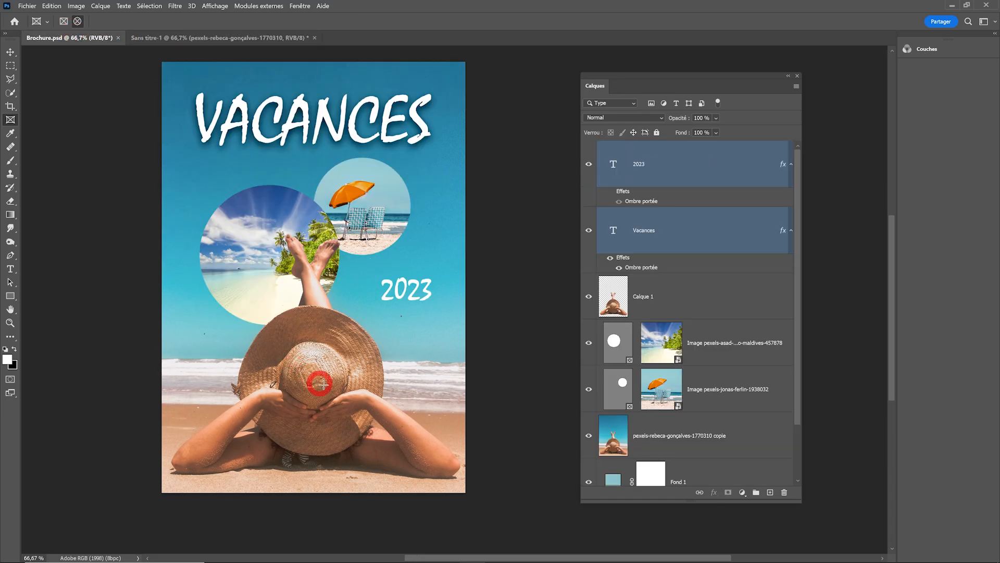
click(180, 38)
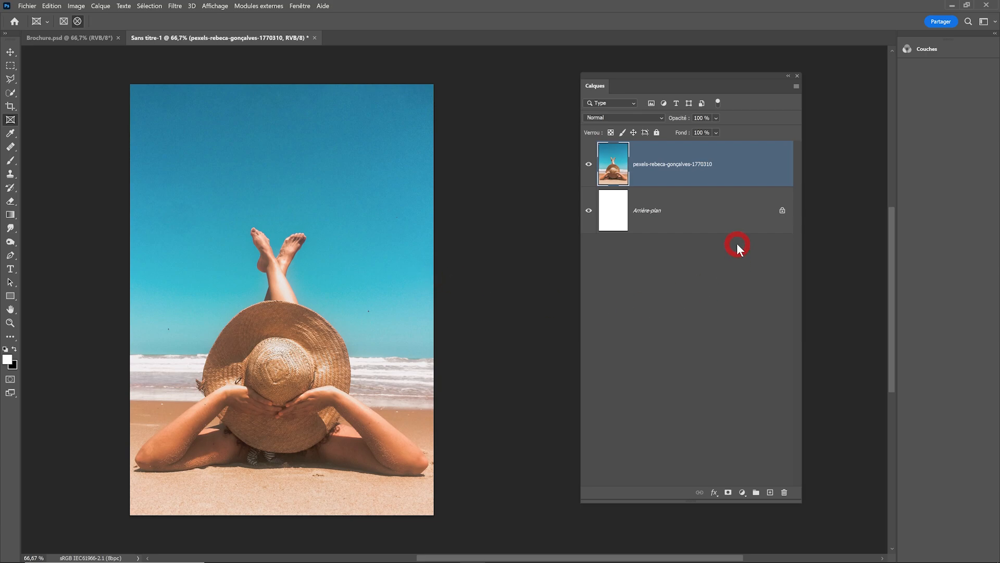
click(782, 213)
drag(782, 213, 784, 493)
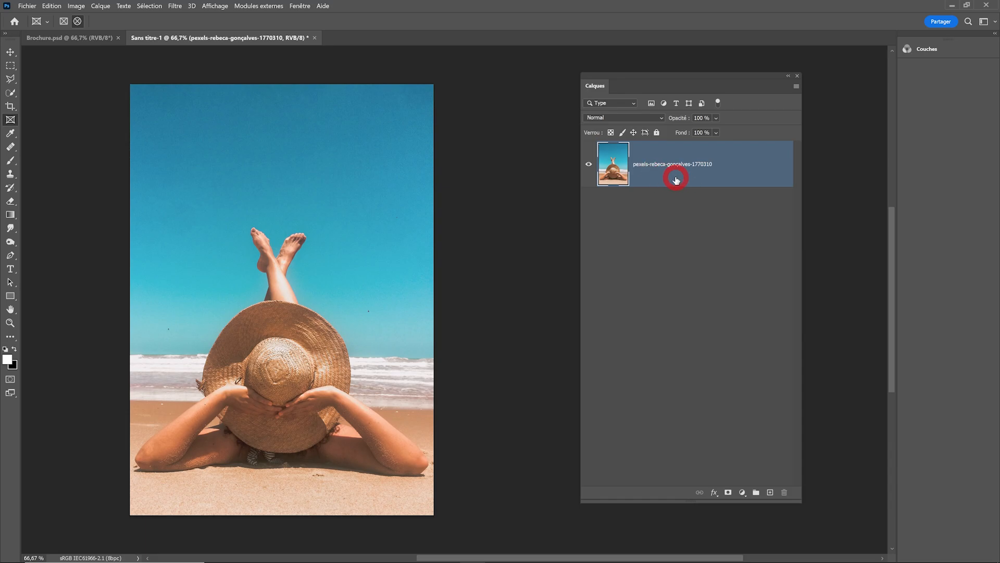
click(100, 6)
mouse_move(109, 17)
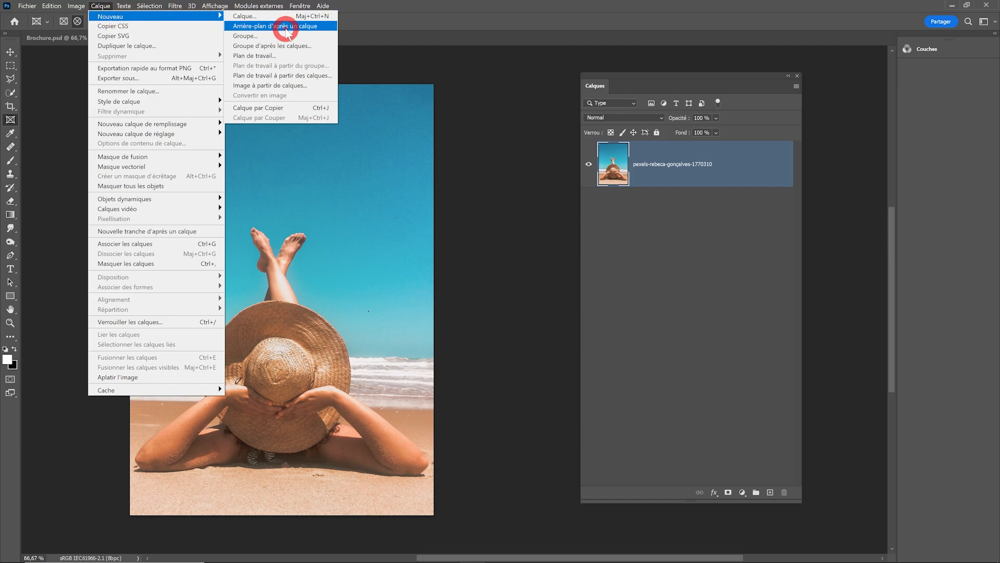
click(286, 27)
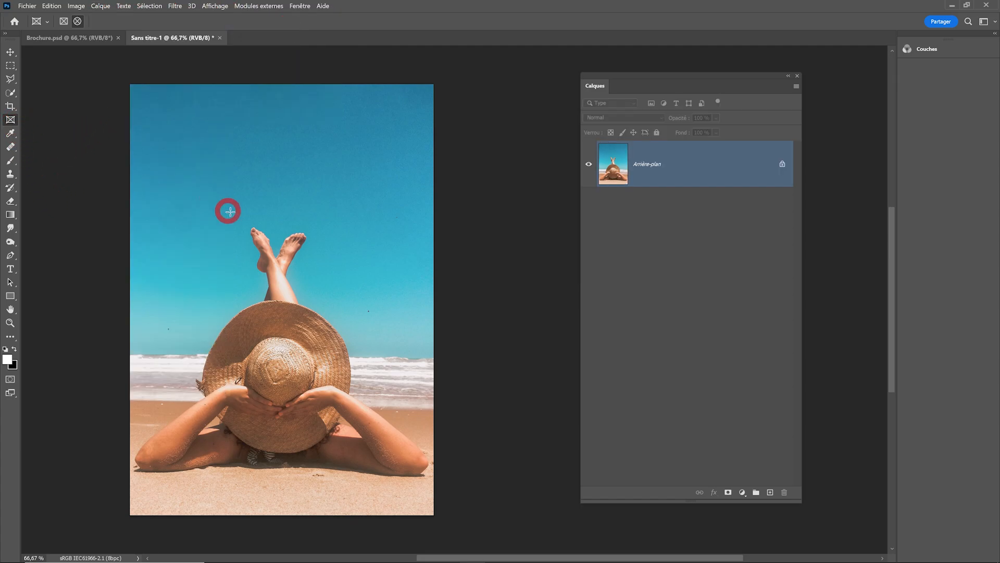
Step: Draw a circular image frame above the hat and move it left so that it surrounds the feet
drag(248, 177, 393, 321)
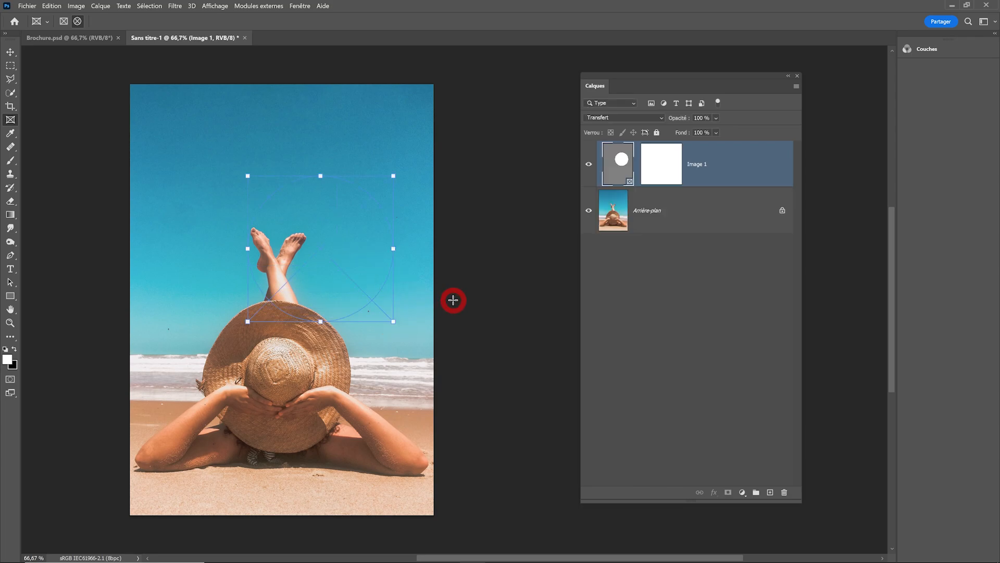
key(v)
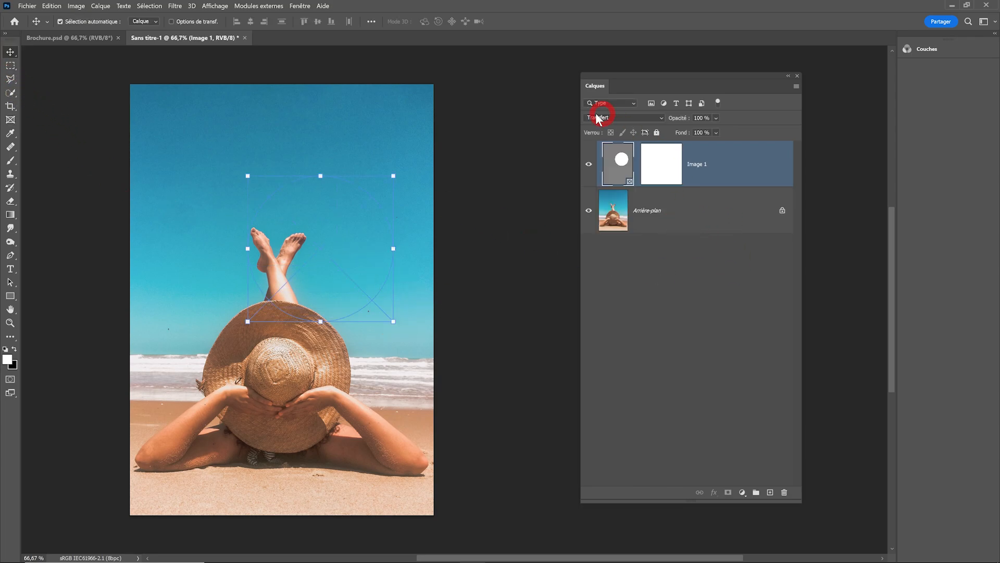
drag(342, 239, 276, 240)
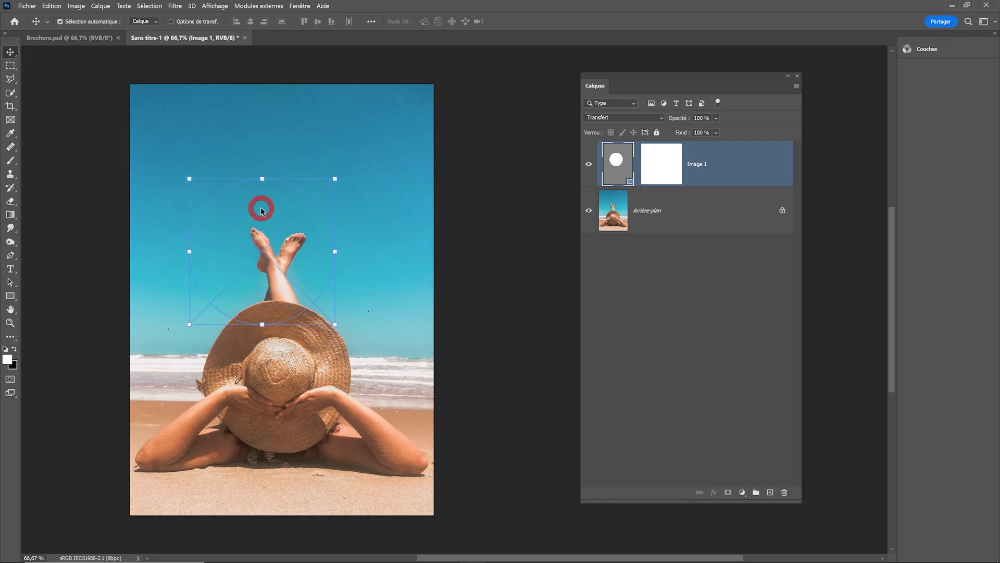
Step: Review the possible image sources for the frame: the import commands, the Libraries panel and the folder of photos
click(27, 6)
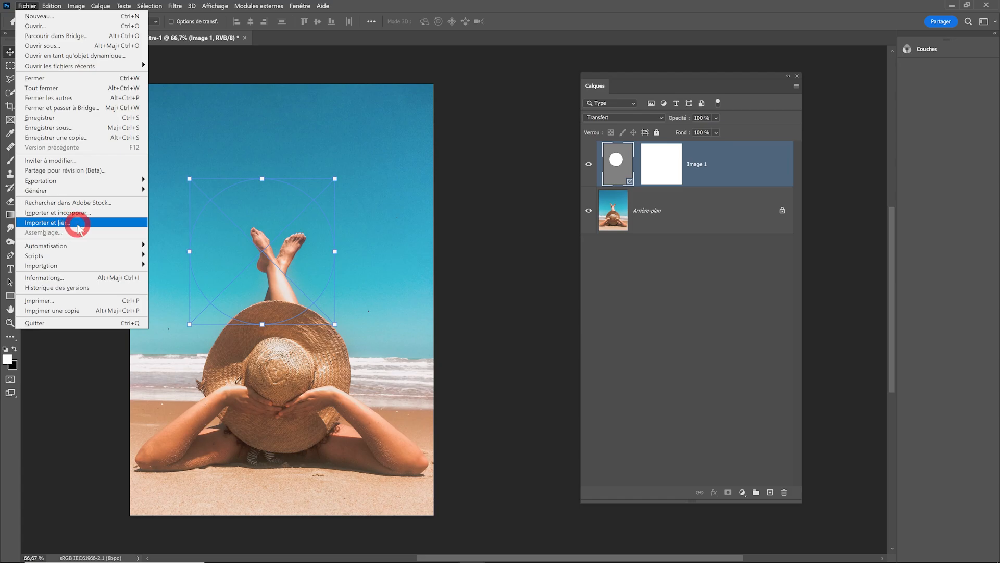
click(301, 6)
click(301, 6)
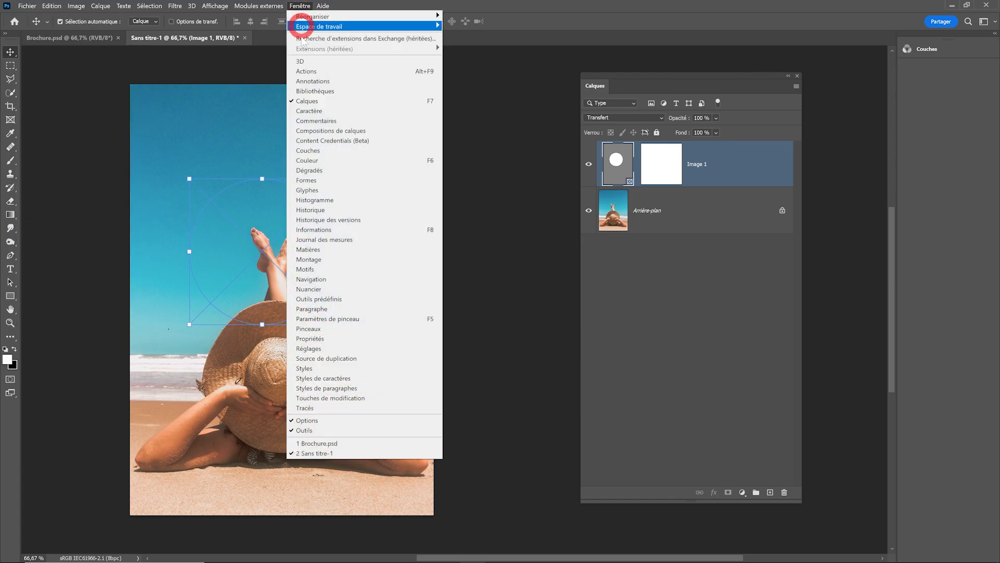
click(307, 90)
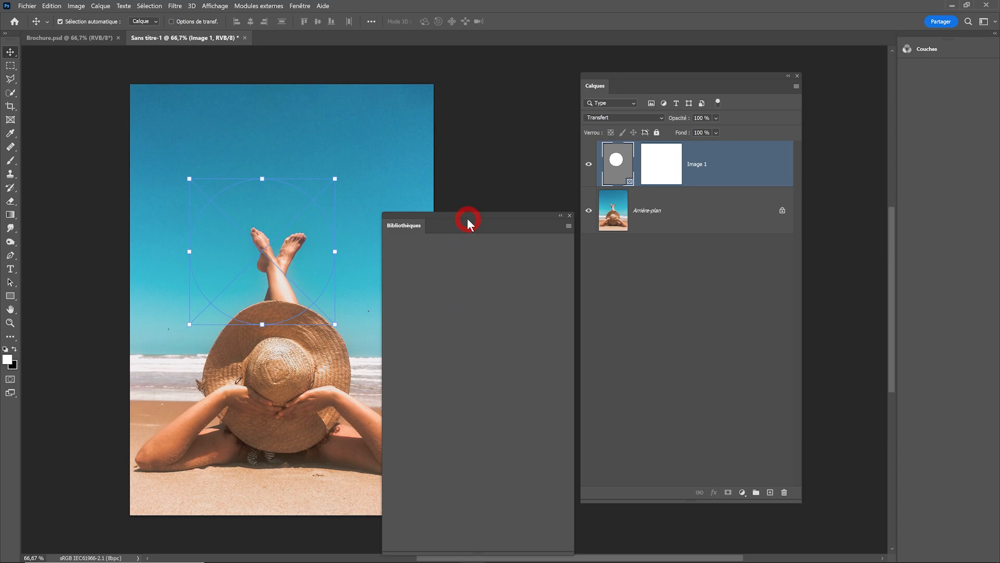
drag(467, 218, 483, 89)
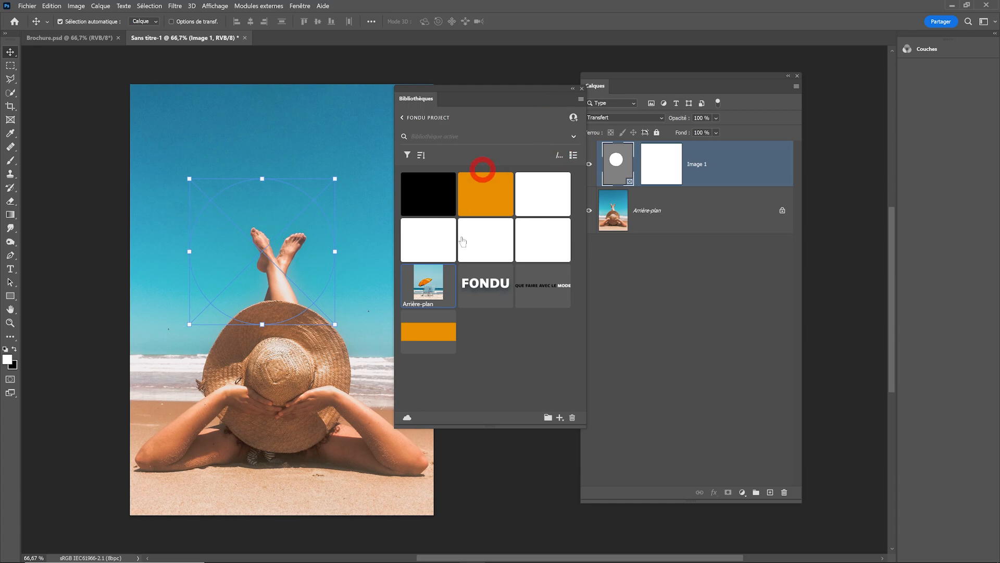
click(574, 90)
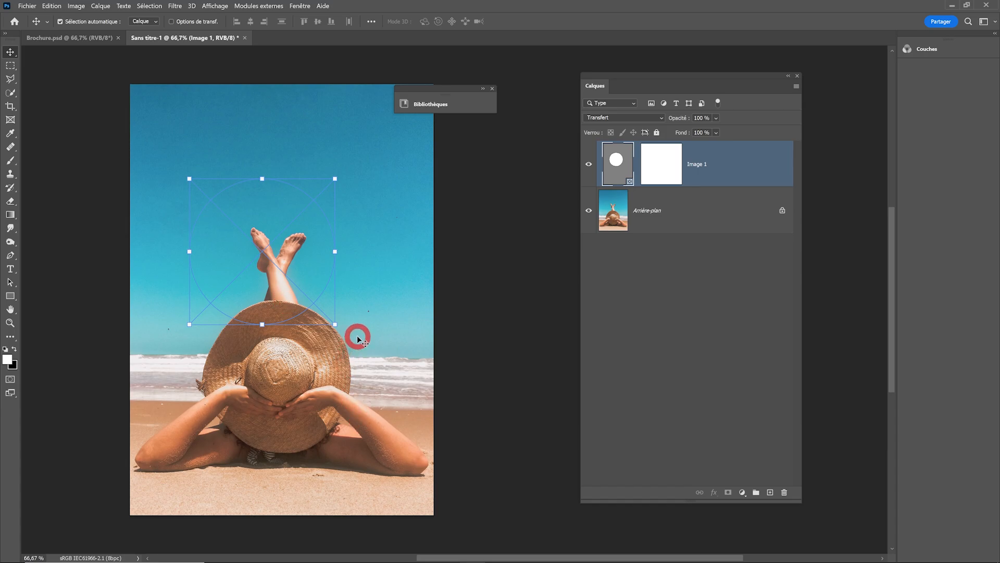
key(alt+Tab)
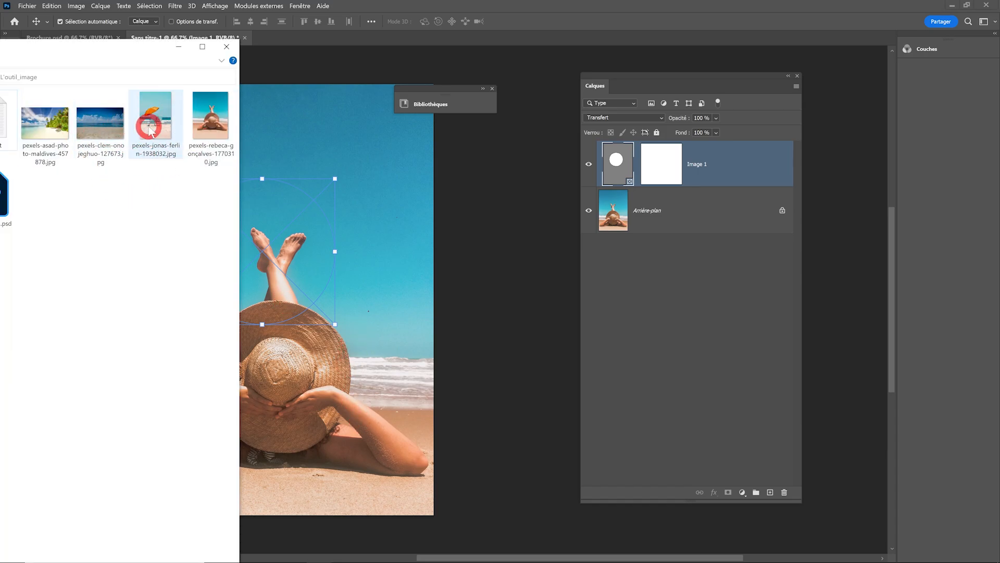
click(177, 45)
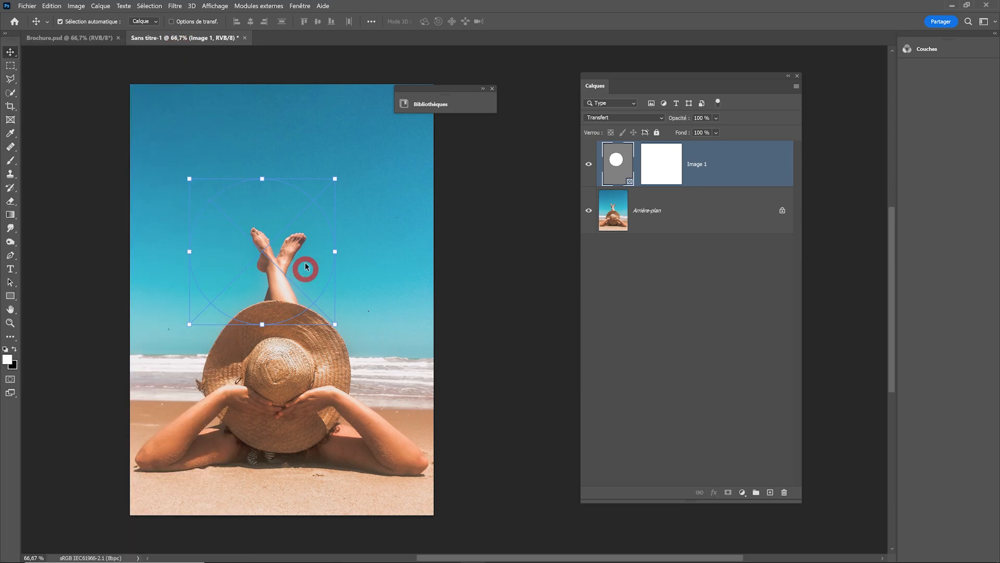
Step: Fill the circular frame with pexels-asad-photo-maldives-457878.jpg, placed from the local disk as embedded, through the frame's properties
click(302, 6)
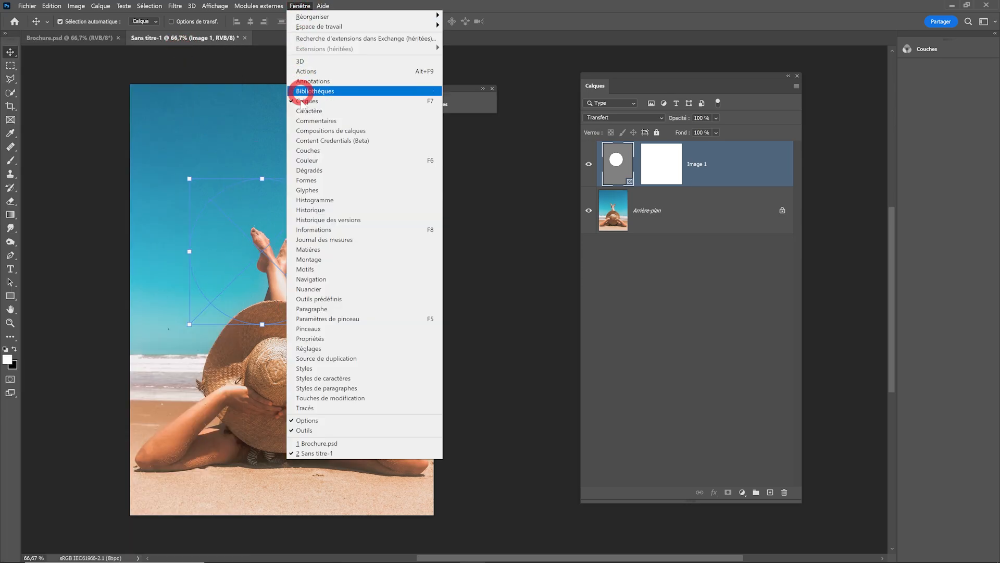
click(328, 339)
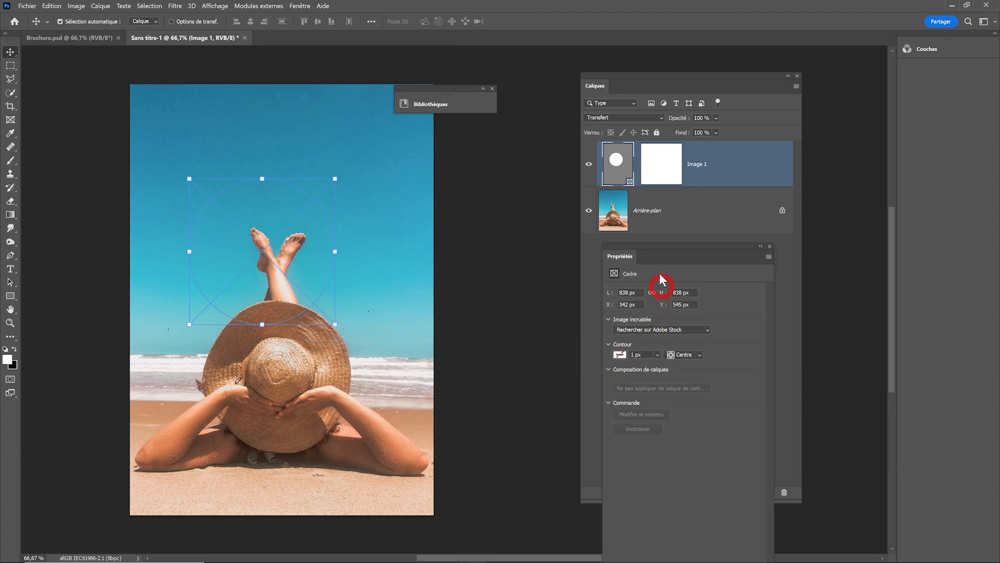
drag(658, 279, 485, 201)
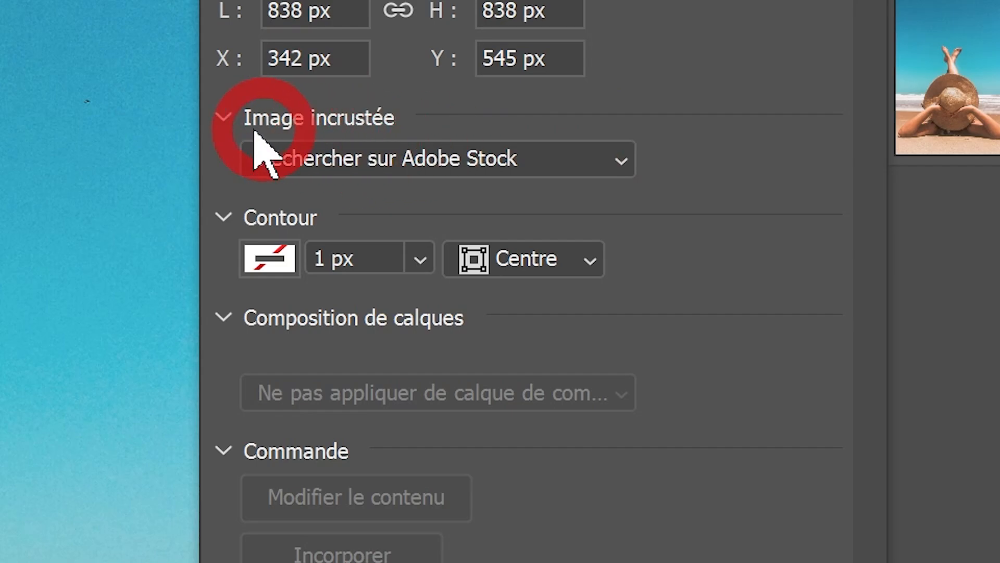
click(333, 159)
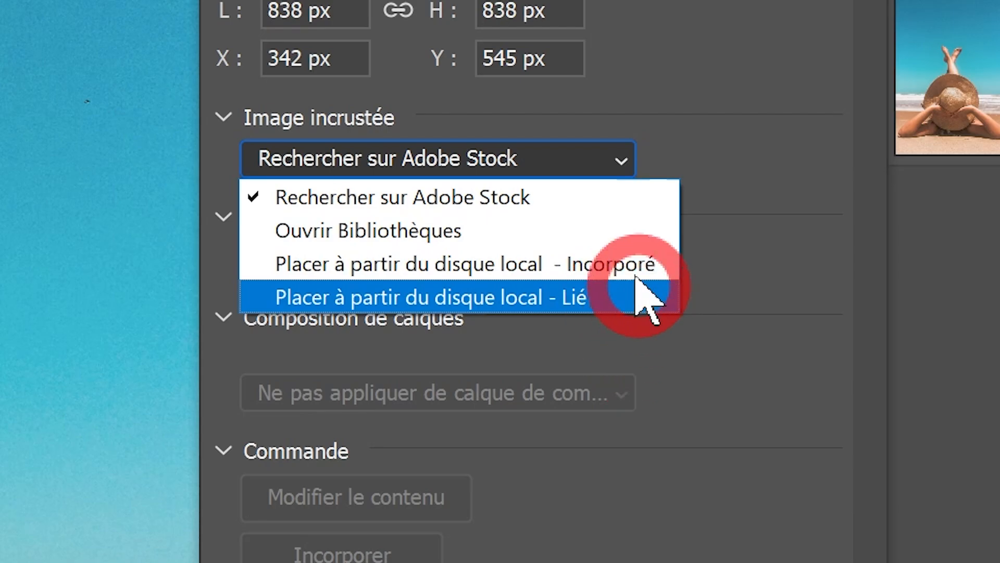
click(617, 265)
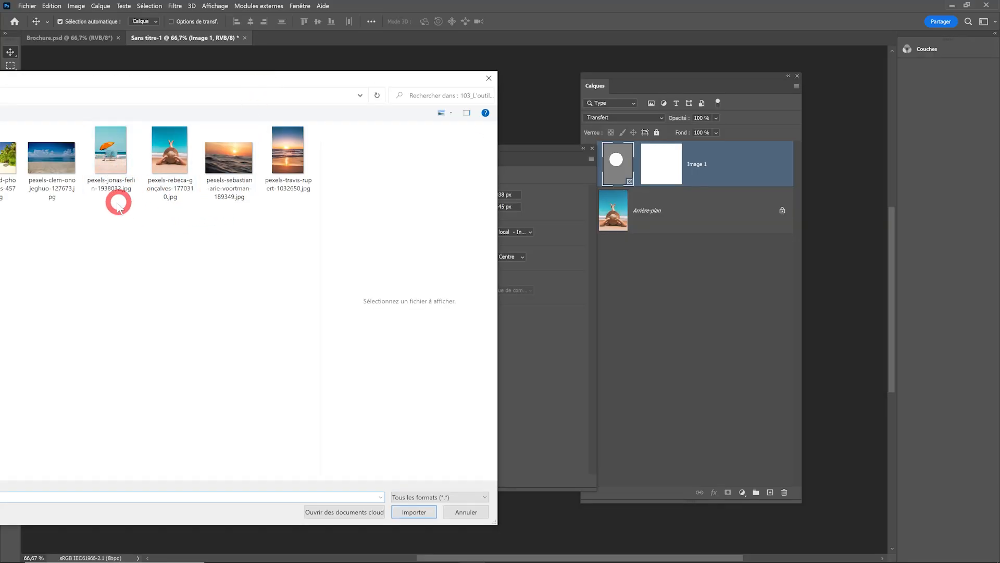
click(9, 159)
click(403, 511)
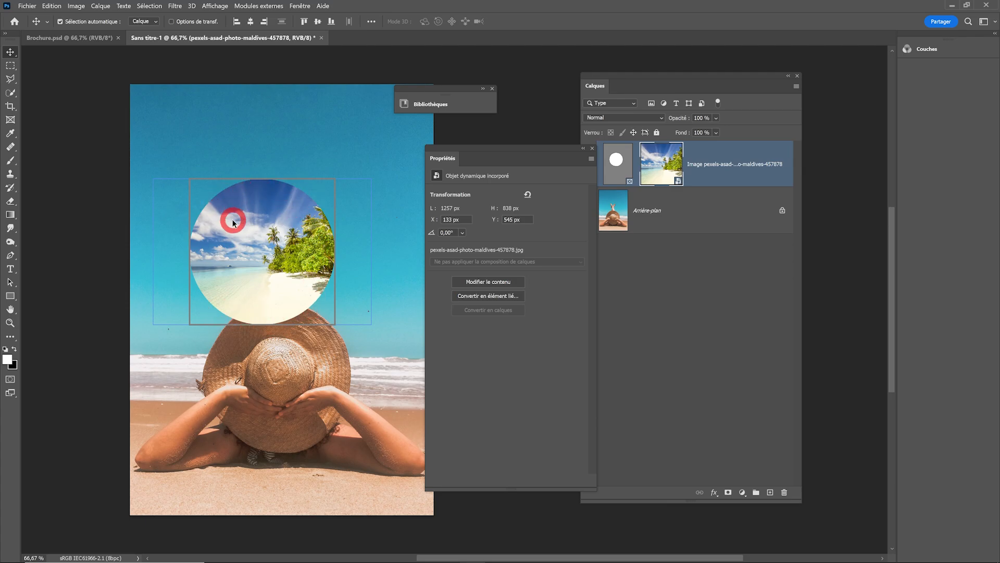
Step: Open the embedded Maldives photo's source content in its own document to inspect it, and close that document
drag(540, 148, 511, 134)
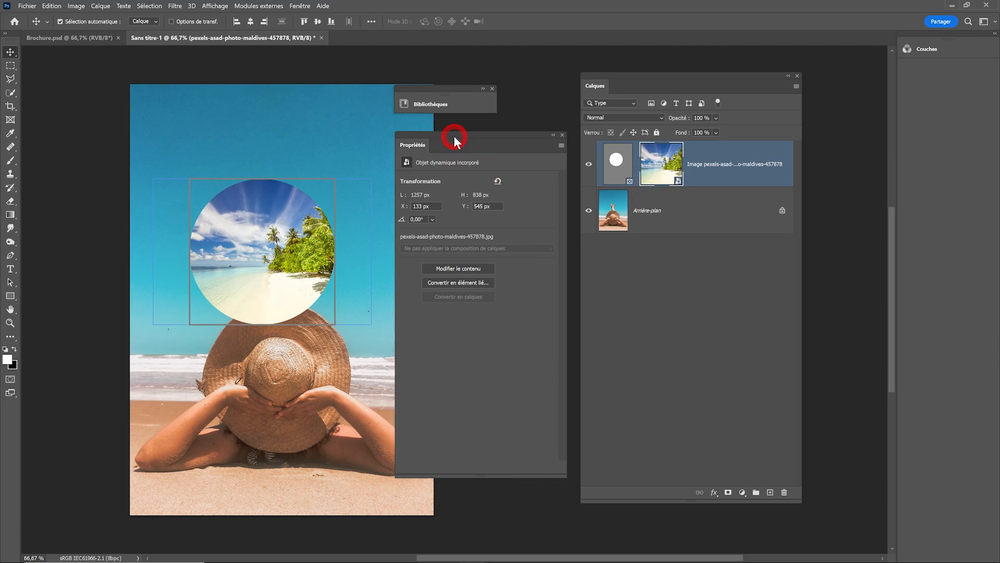
drag(454, 139, 448, 138)
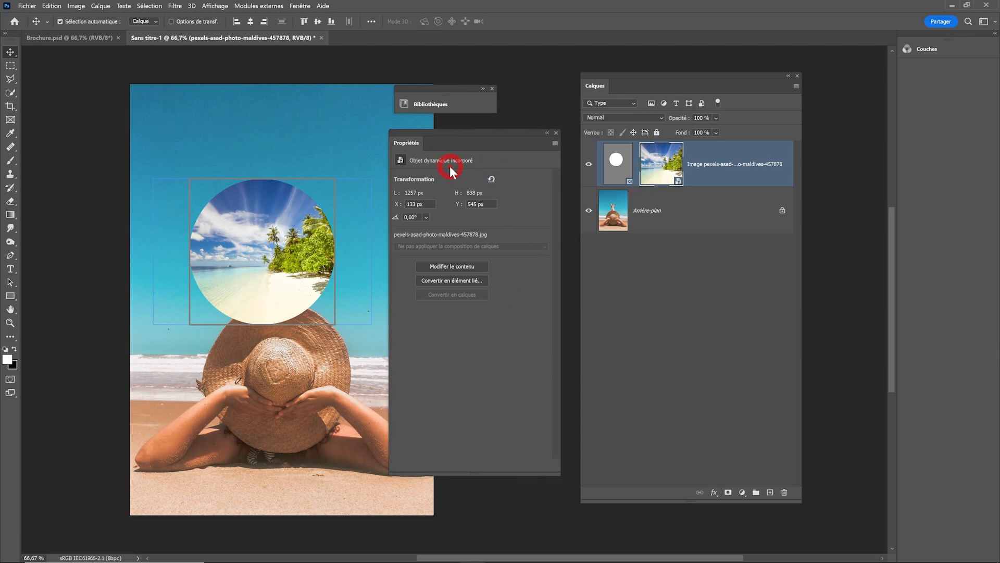
click(461, 266)
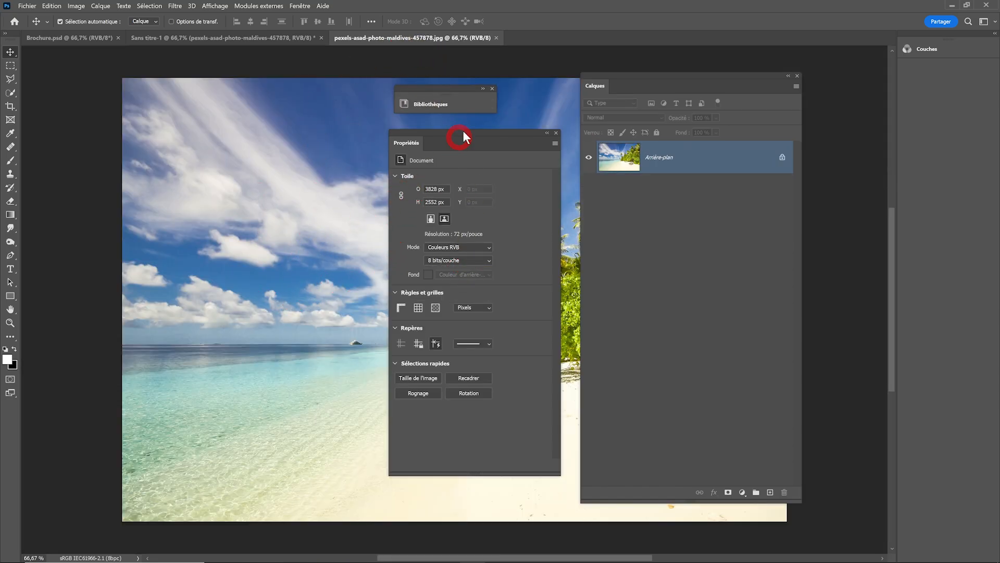
click(497, 39)
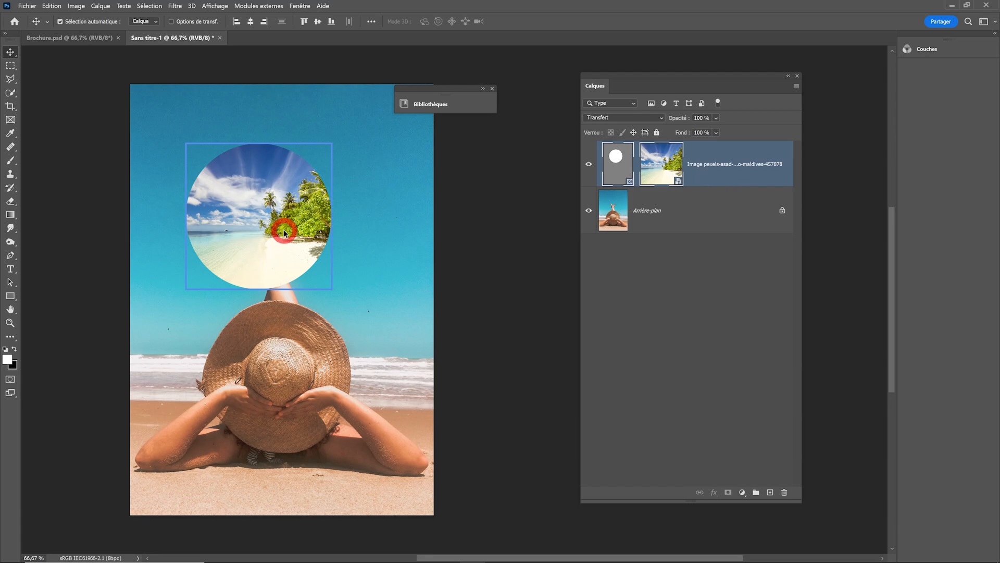
Step: Move the frame together with its Maldives photo slightly up and to the right, and select the frame and image separately
drag(276, 221, 307, 224)
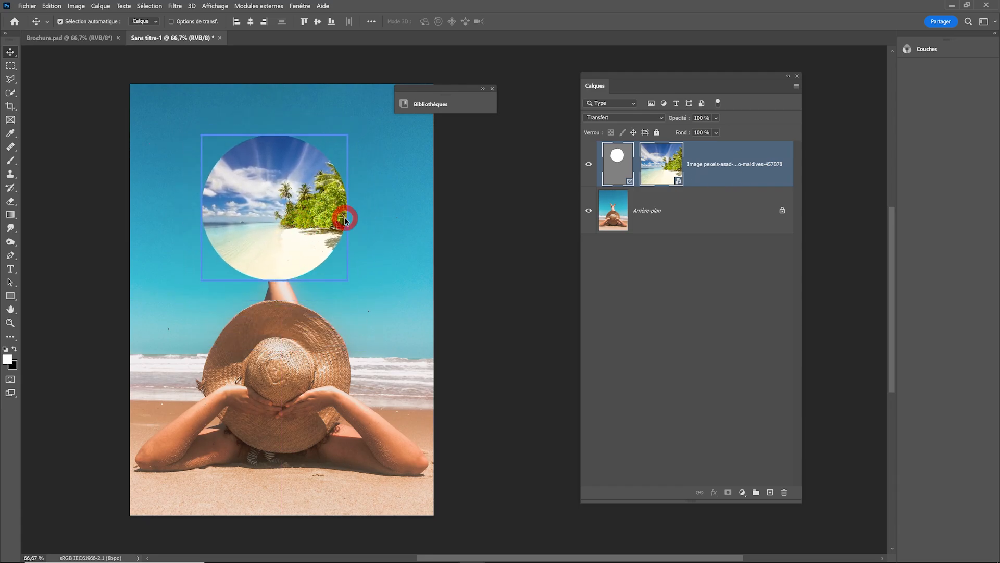
click(620, 168)
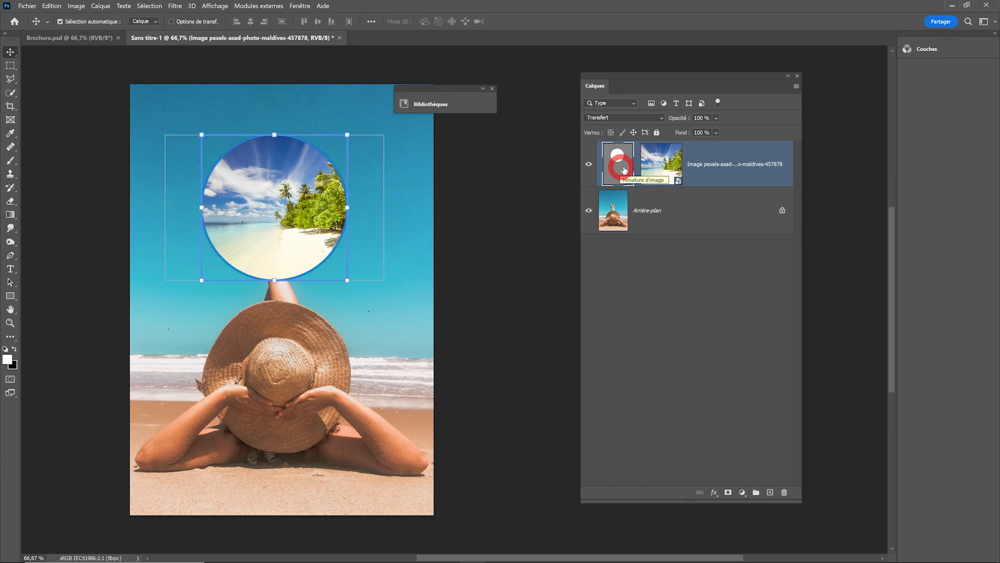
click(652, 165)
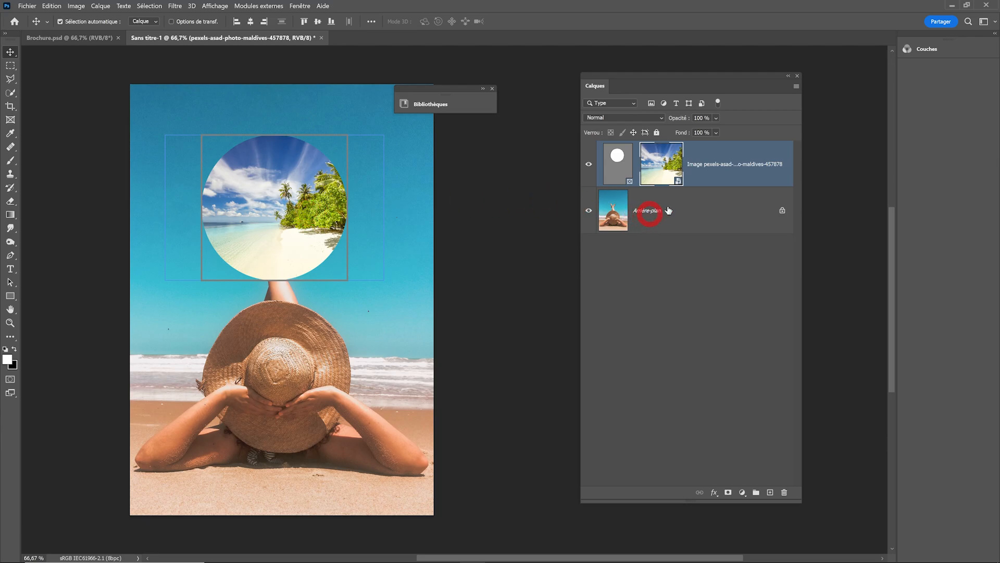
click(701, 261)
Step: Try moving only the Maldives photo downward inside the circular frame, and undo the move
click(276, 197)
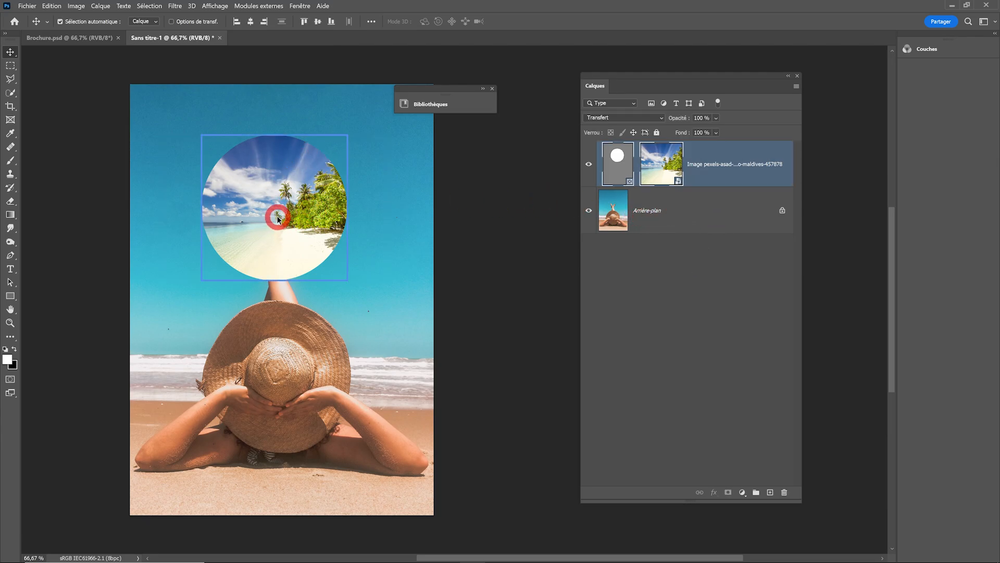
click(278, 219)
drag(279, 219, 297, 244)
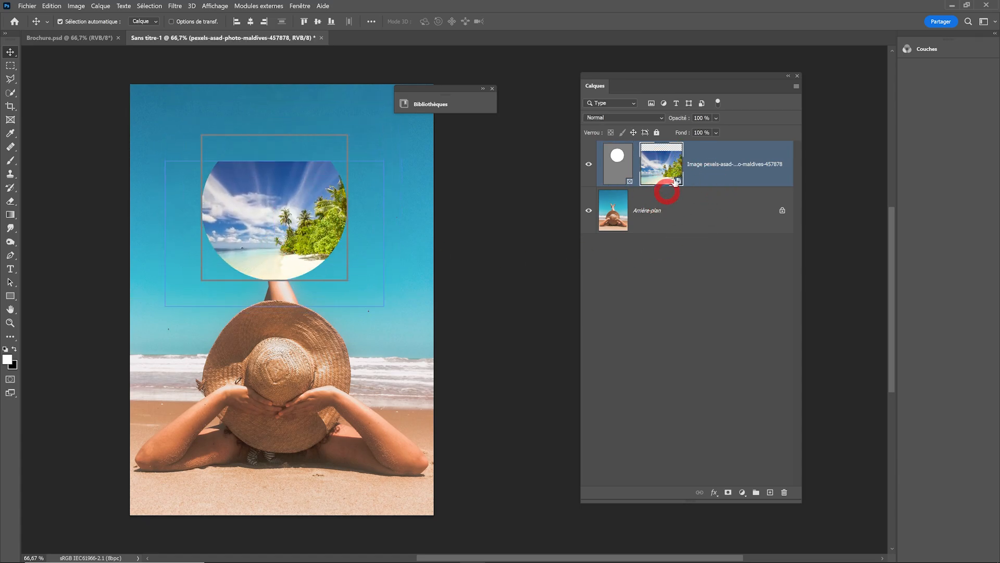
click(255, 272)
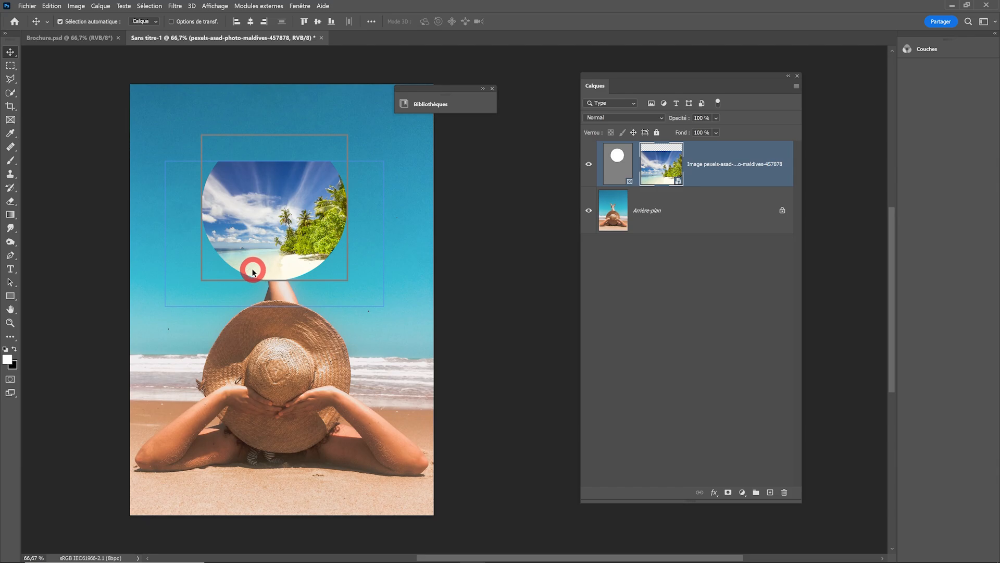
key(ctrl+z)
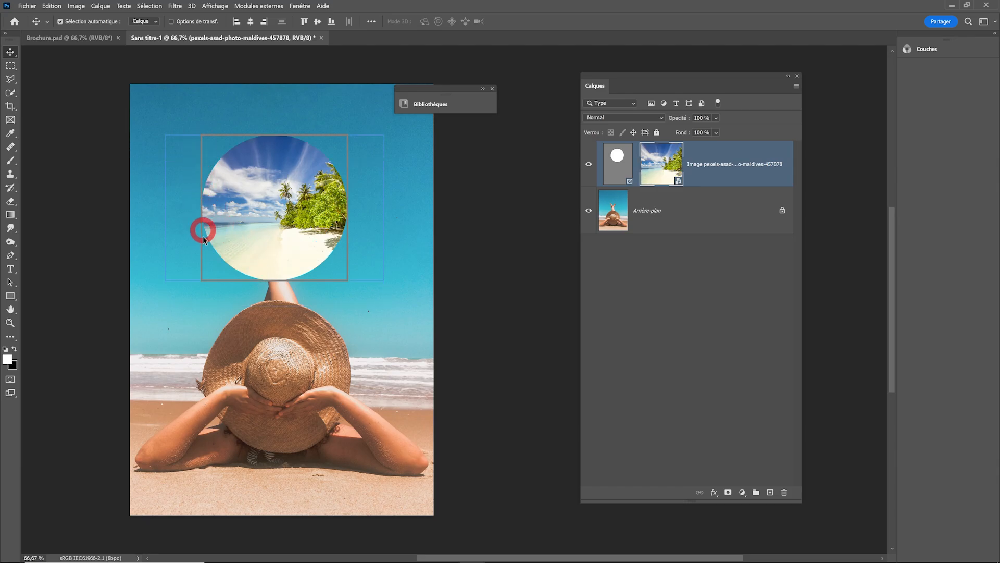
Step: Switch the selection from the frame to the photo inside it, and shift only the photo slightly left
click(203, 263)
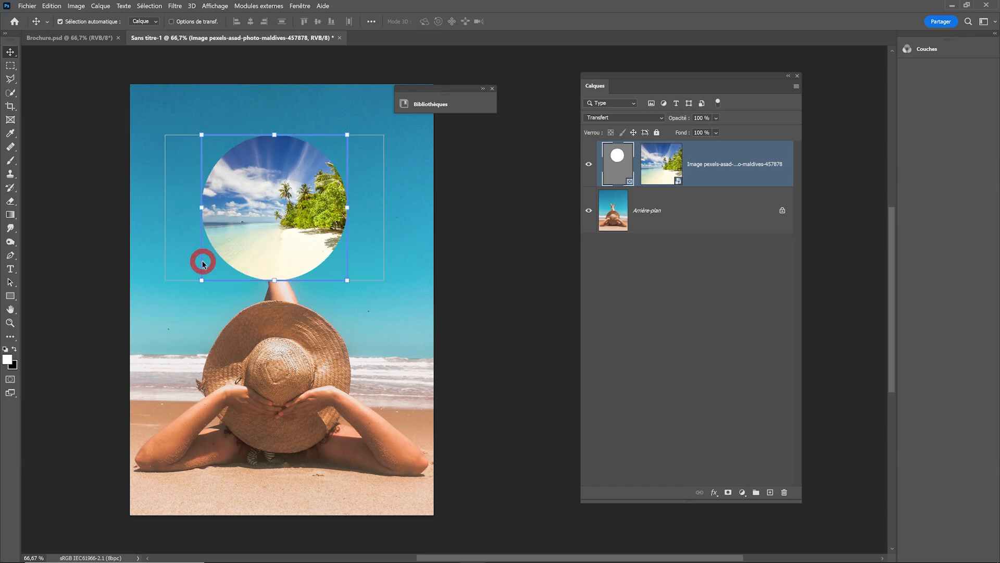
click(217, 187)
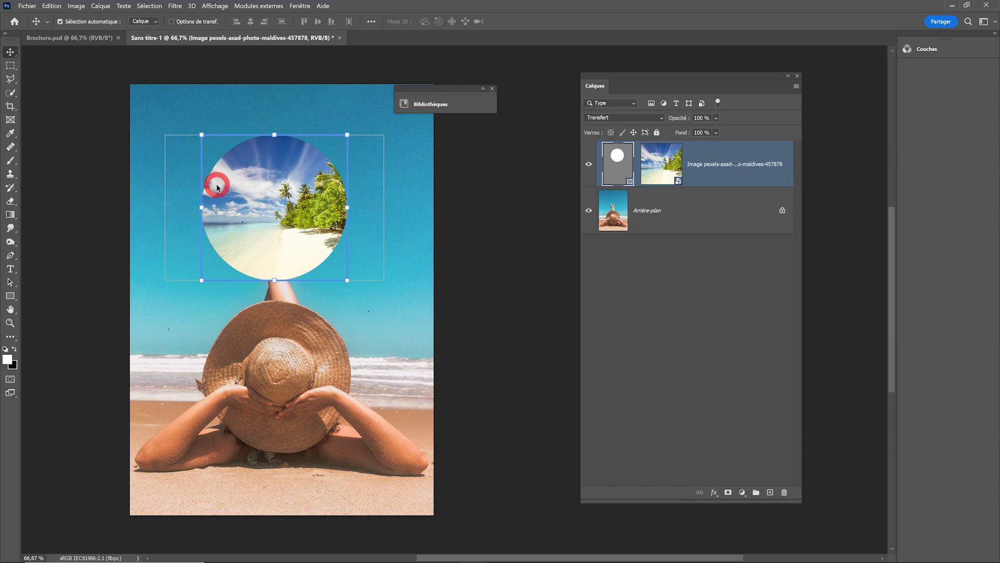
click(250, 203)
double_click(269, 207)
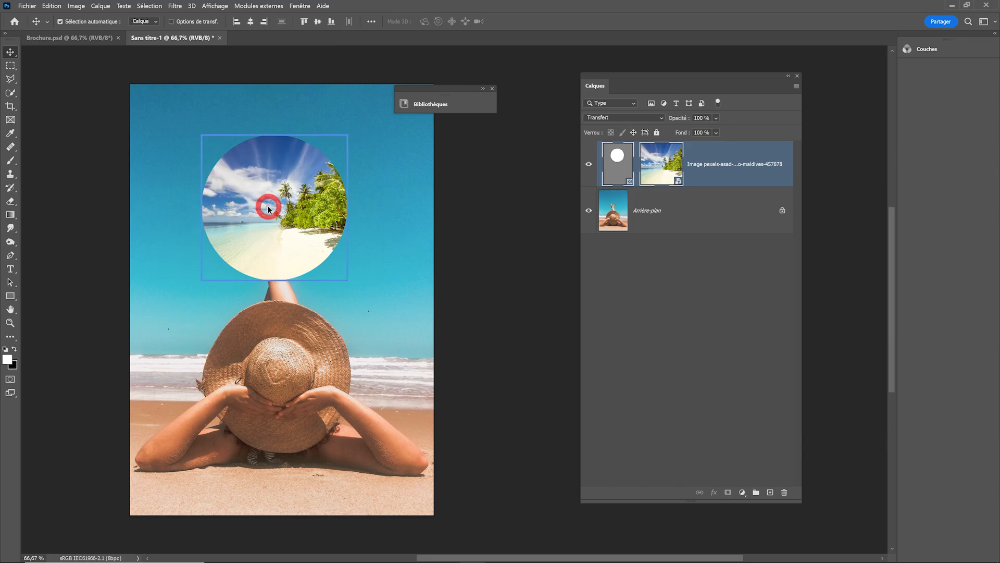
drag(268, 208, 280, 225)
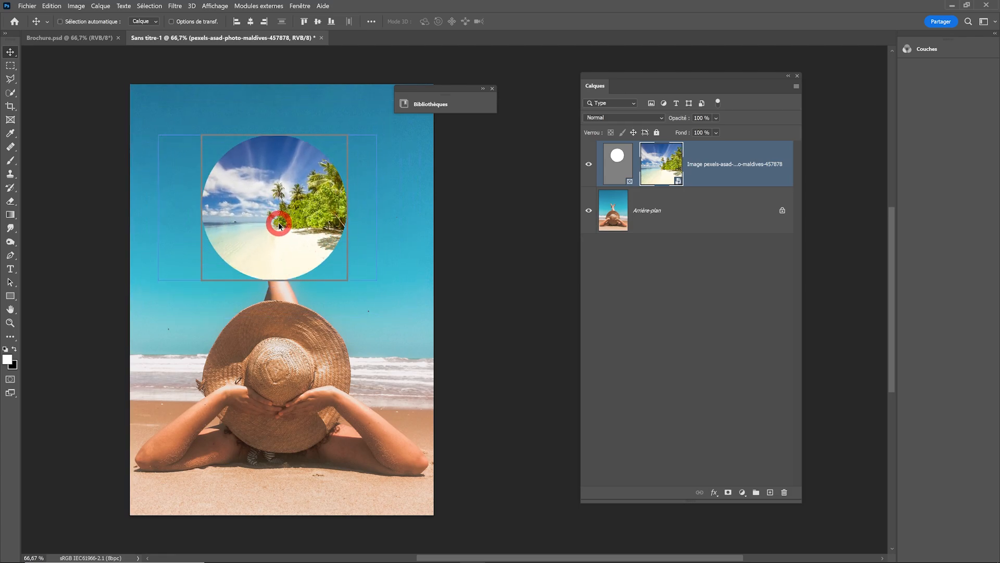
Step: Scale the Maldives photo inside the frame up to about 9.08% so that it extends past all sides of the circle
key(ctrl+t)
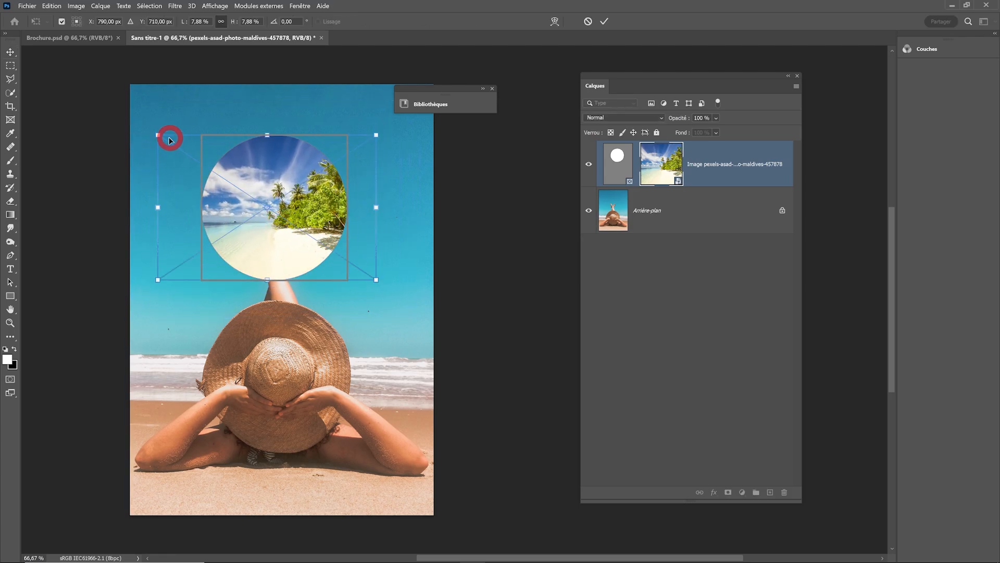
mouse_move(159, 136)
mouse_down()
mouse_move(243, 212)
mouse_move(156, 151)
mouse_move(142, 126)
mouse_up()
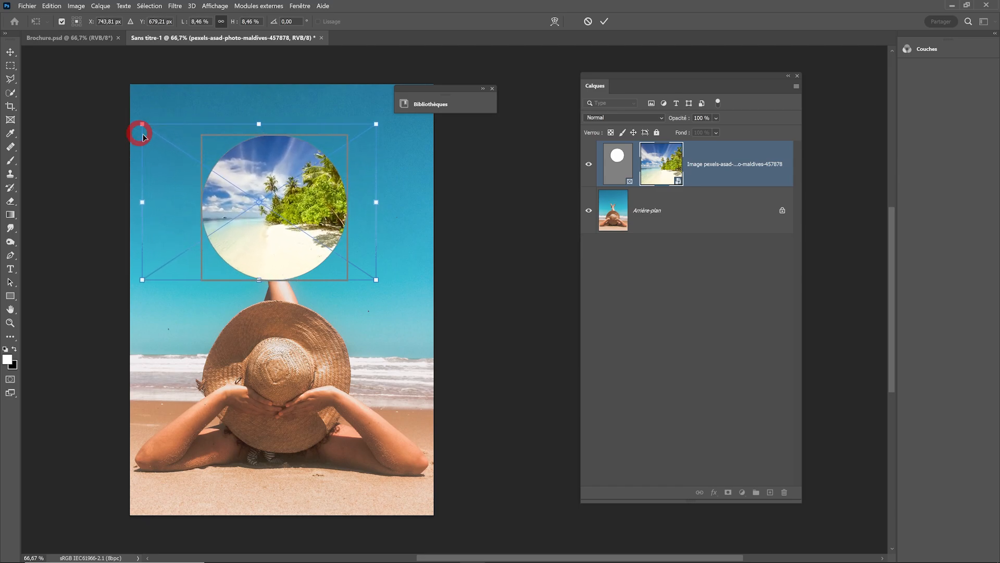
drag(377, 280, 394, 290)
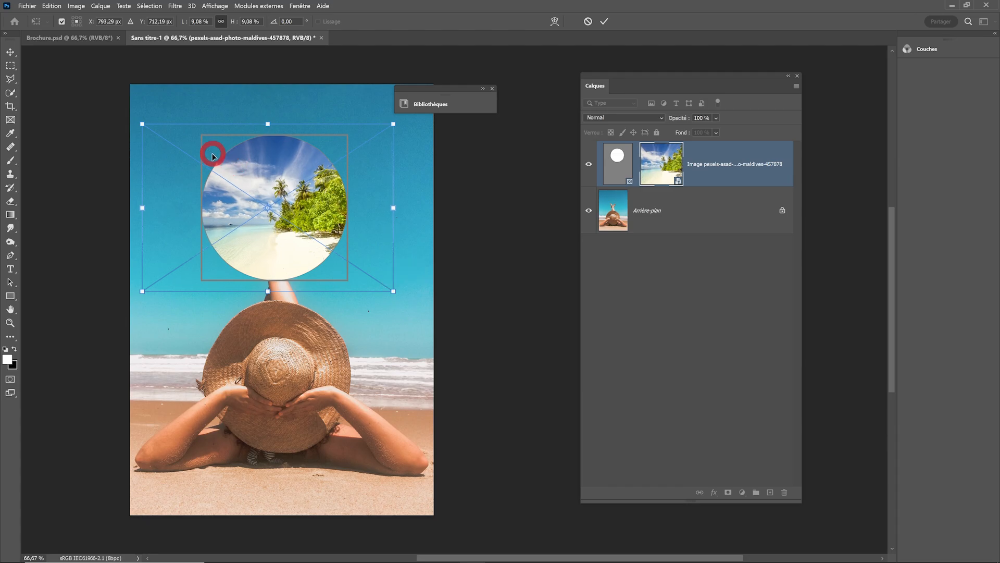
key(Return)
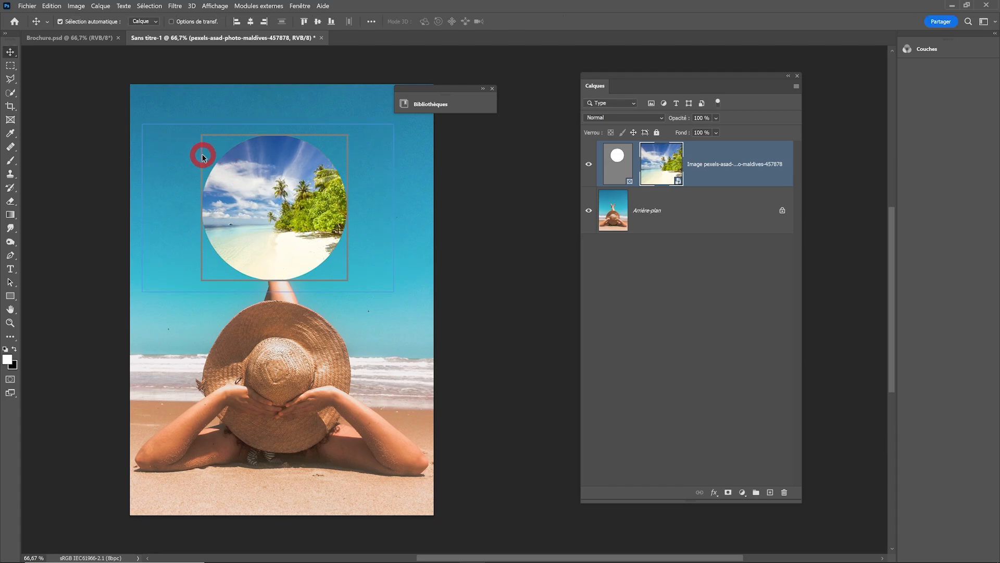
Step: Widen the circular frame slightly, and reposition the frame higher with the photo shifted a little left inside it
click(203, 158)
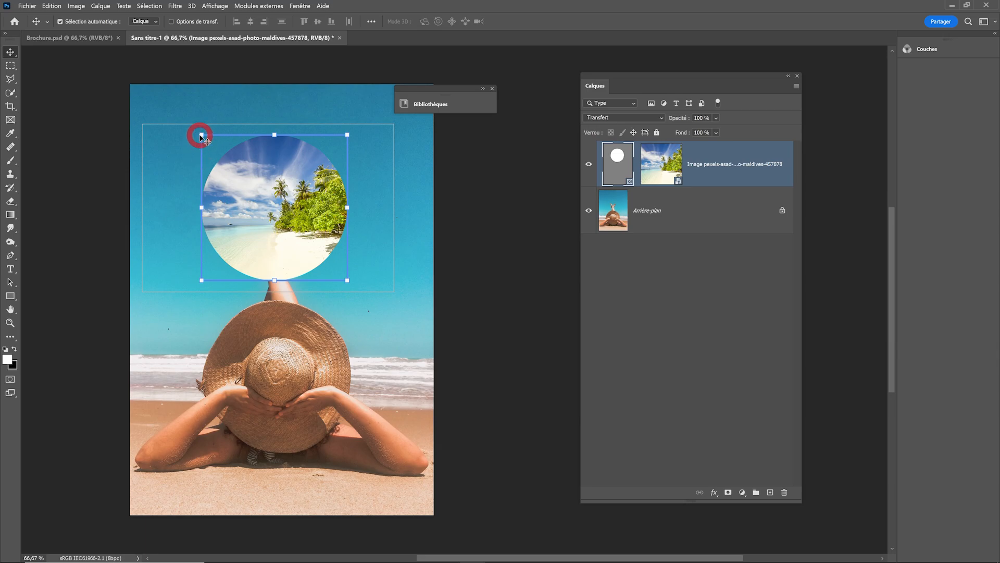
mouse_move(200, 135)
mouse_down()
mouse_move(165, 98)
mouse_move(178, 129)
mouse_move(161, 102)
mouse_move(194, 132)
mouse_up()
drag(241, 184, 203, 144)
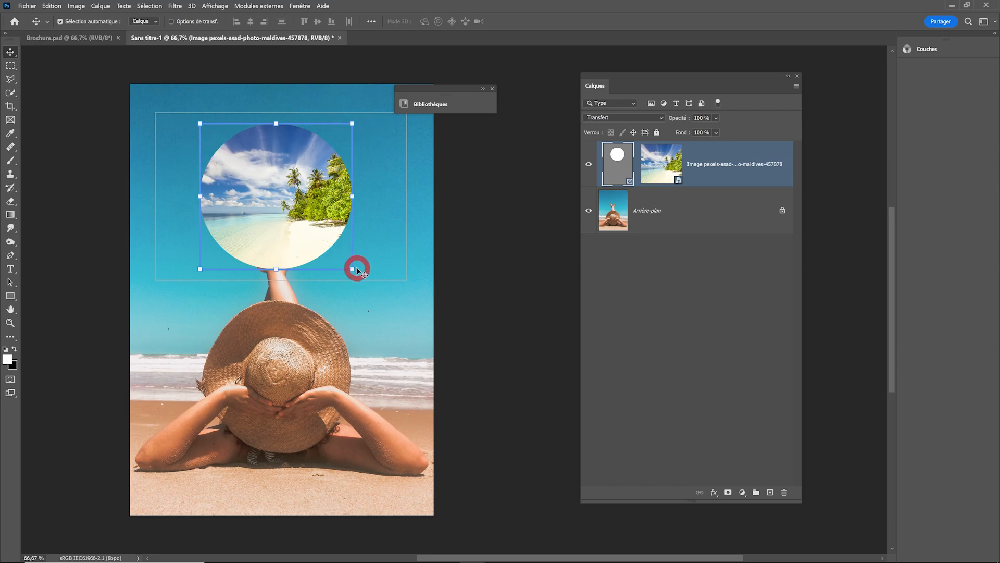
mouse_move(306, 196)
mouse_down()
mouse_move(304, 251)
mouse_move(299, 193)
mouse_up()
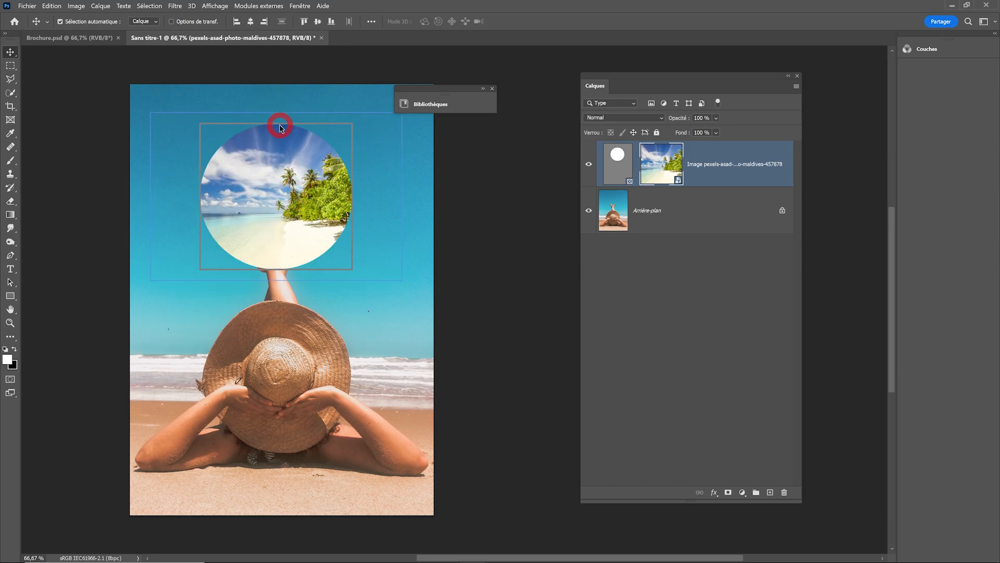
Step: Move the circular frame and its photo together down over the hat and back up above the feet, slightly further right
drag(279, 124, 290, 319)
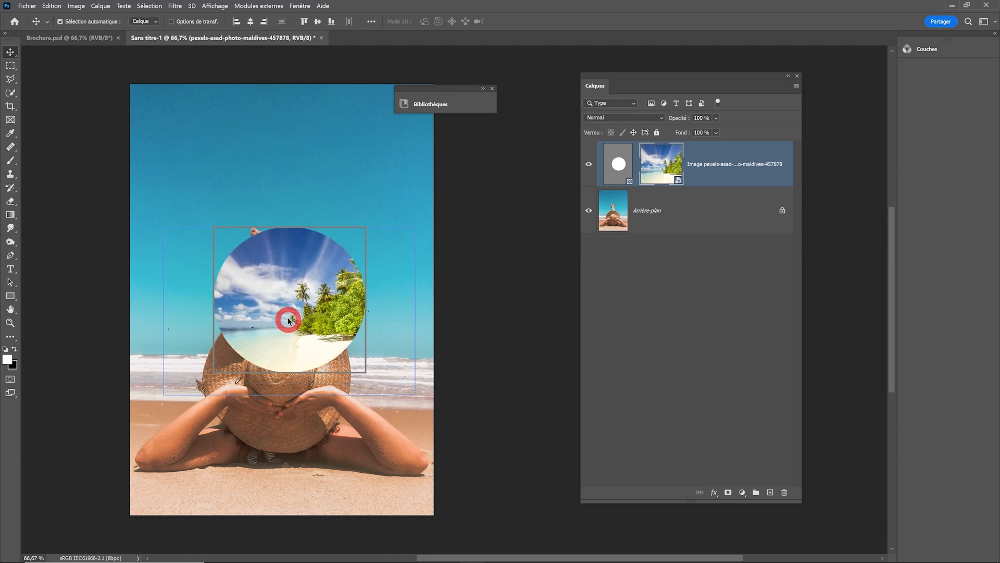
drag(214, 255, 215, 164)
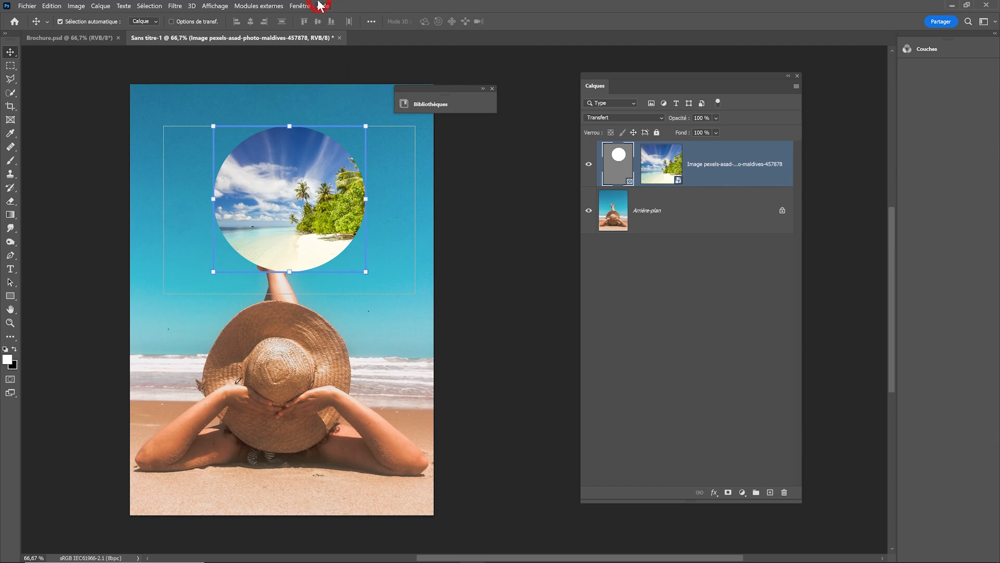
Step: Open the circular frame's properties to examine its size, position, inset image and stroke options, and close them
click(301, 6)
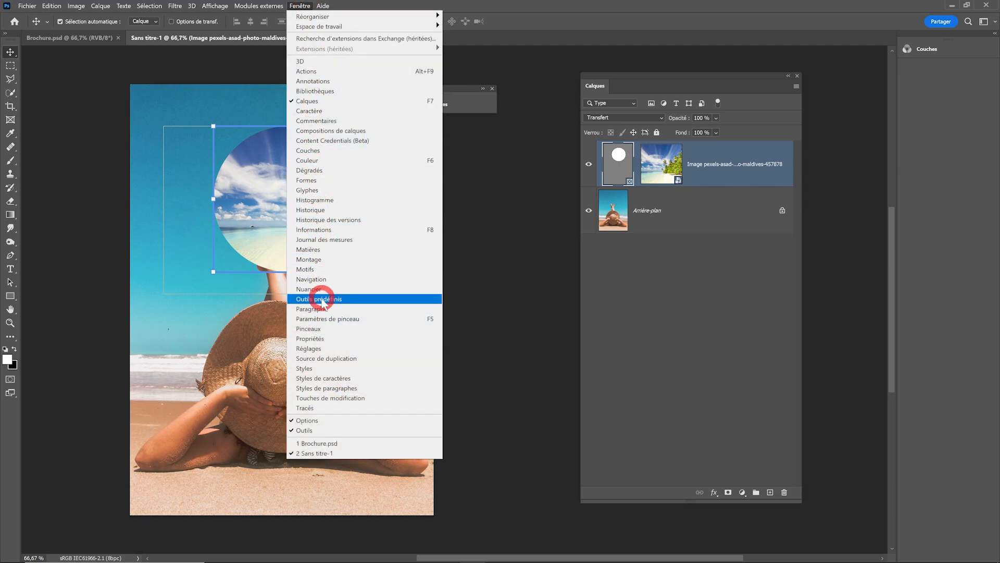
click(319, 339)
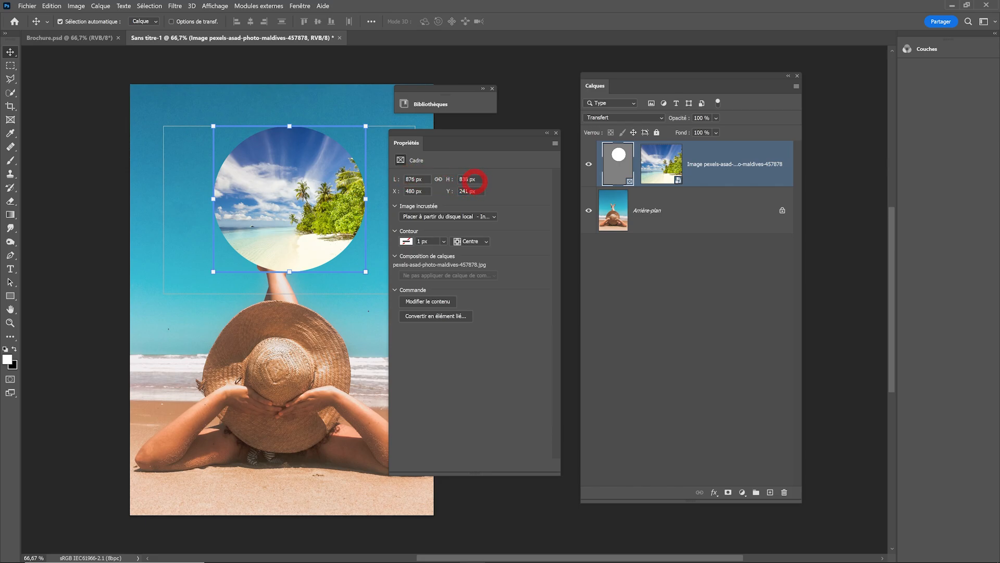
click(438, 180)
click(556, 134)
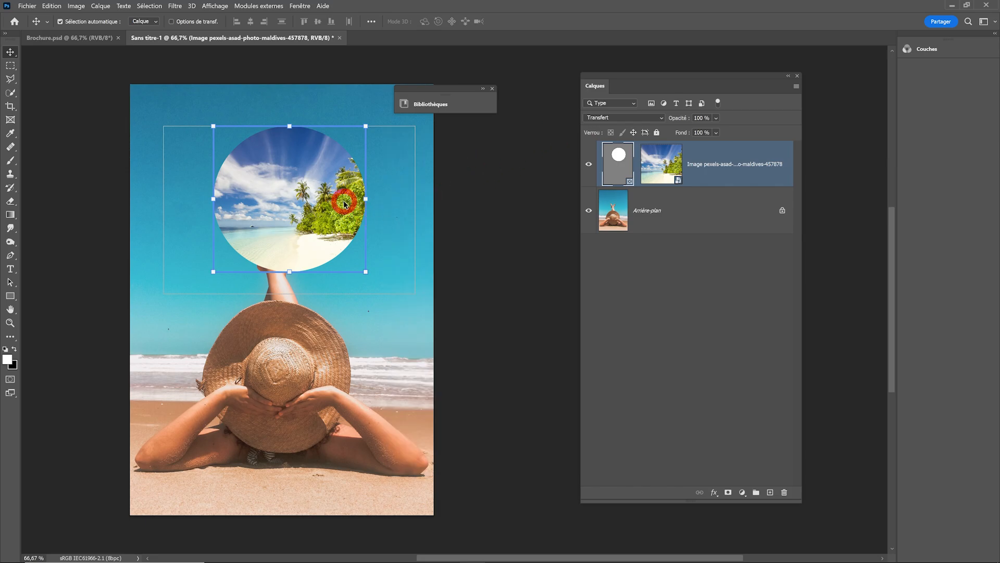
Step: Shift only the Maldives photo slightly upward inside the circular frame, and select frame and photo together
drag(317, 175, 308, 241)
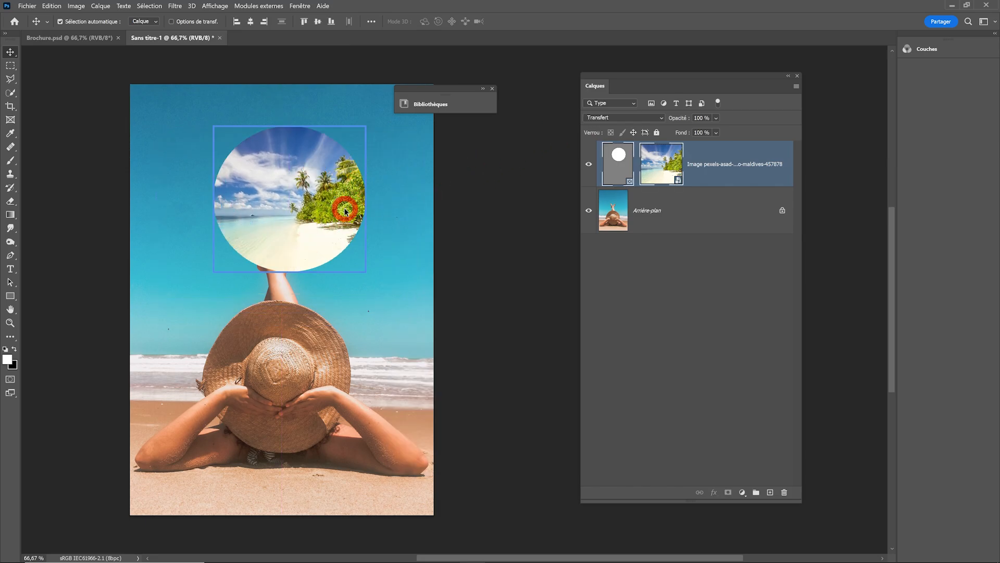
Step: Try to delete the Maldives image layer, frame and photo together, after reviewing the layer's deletion options
right_click(696, 174)
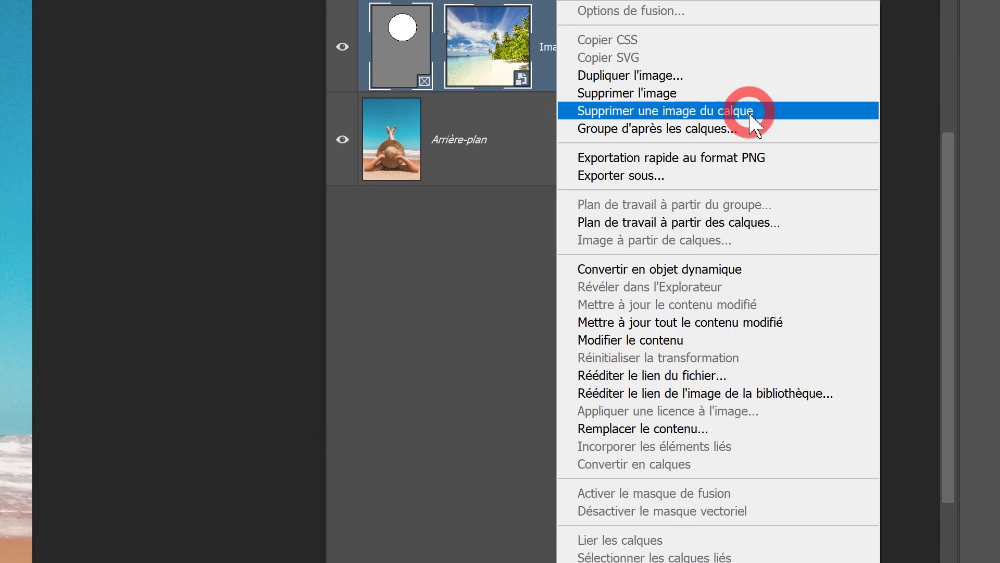
click(801, 119)
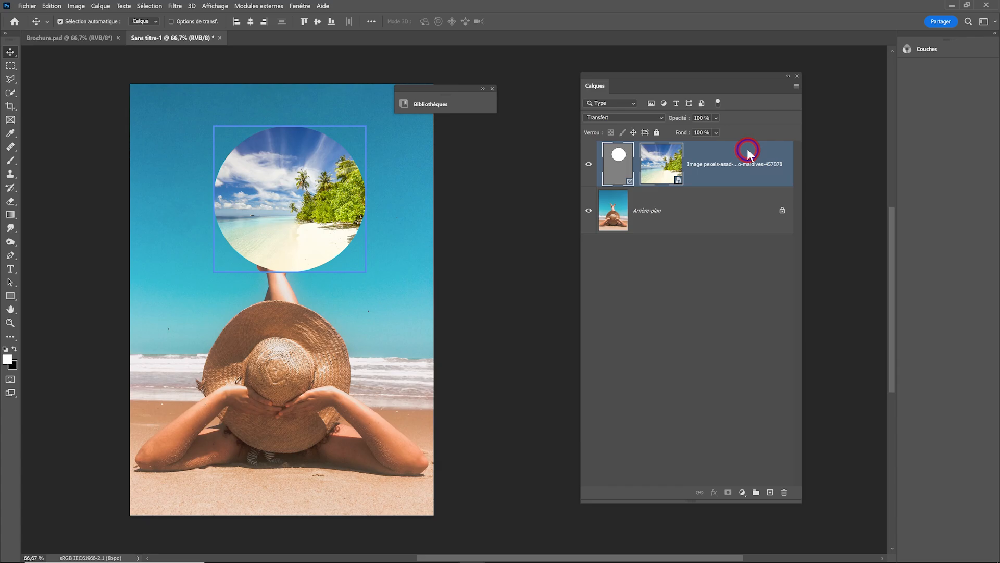
right_click(750, 151)
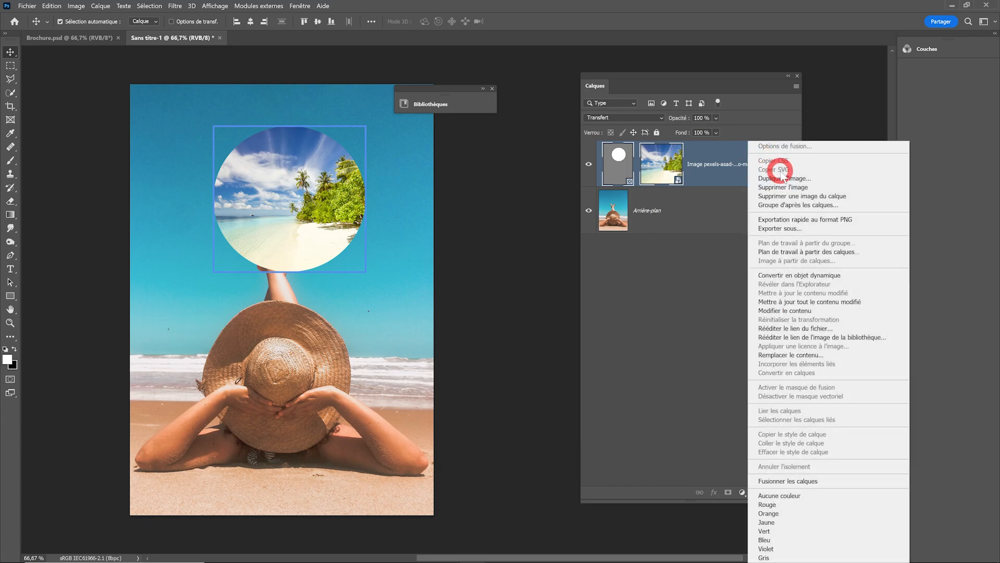
click(810, 187)
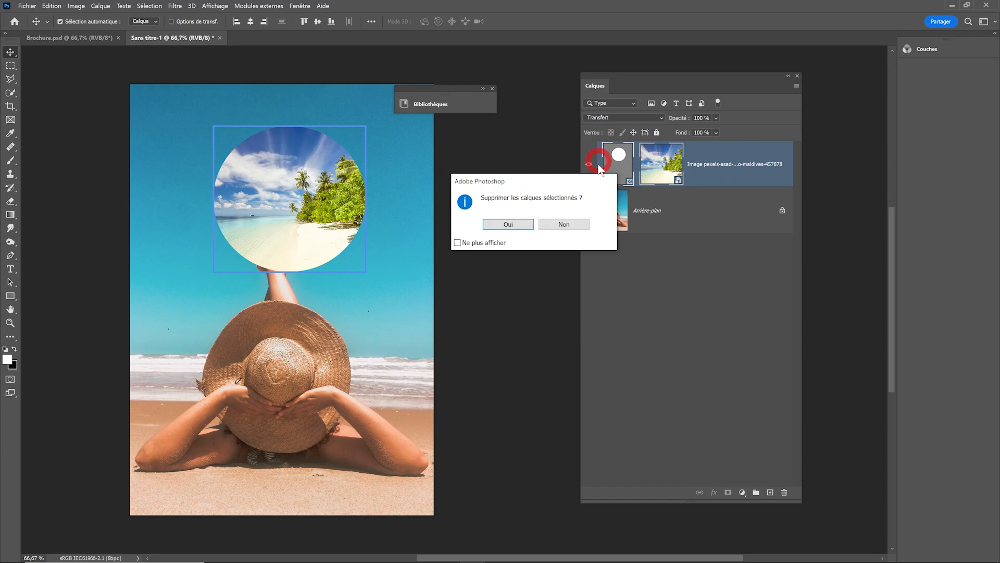
click(522, 224)
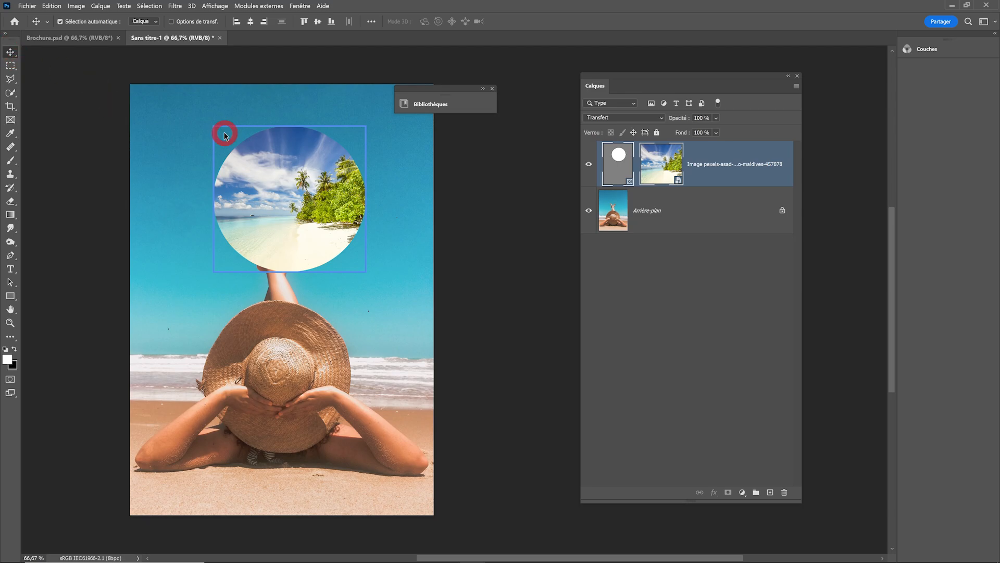
Step: Move the circular frame and its photo together down and left so they overlap the feet and the edge of the hat
drag(287, 187, 237, 267)
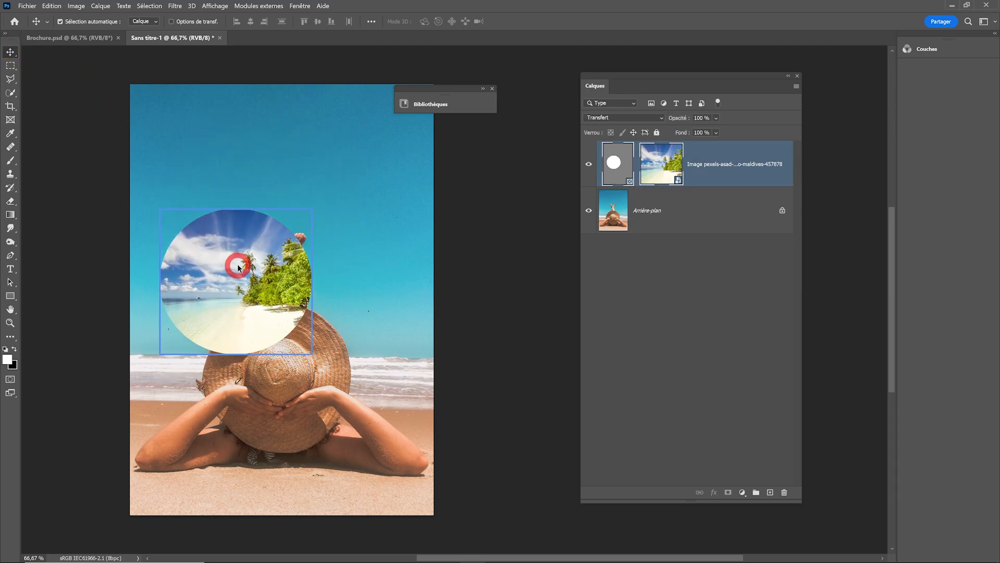
click(216, 218)
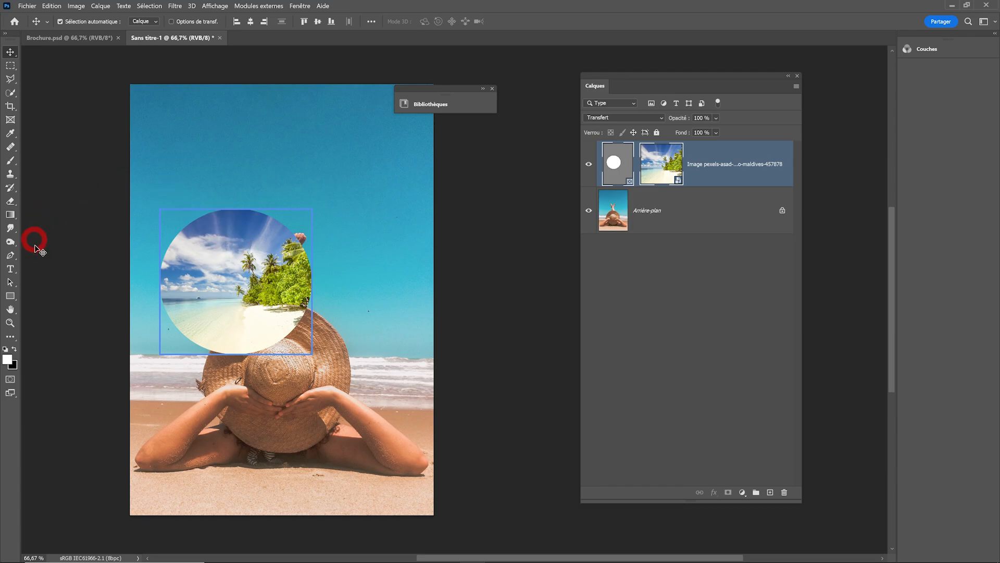
Step: Activate the Pen tool, and save the document under the name Brochure_00.psd
click(11, 255)
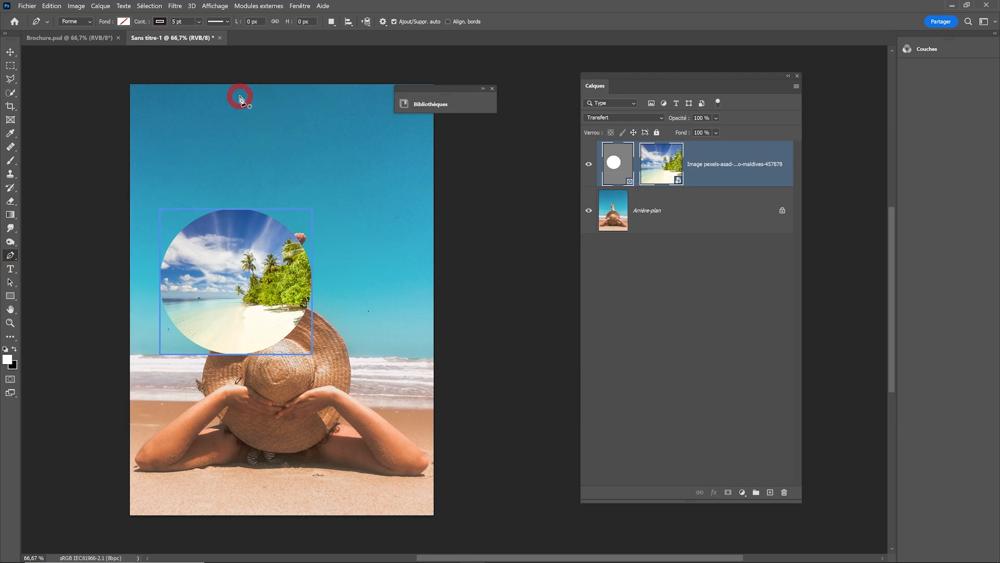
click(29, 6)
click(46, 128)
click(463, 89)
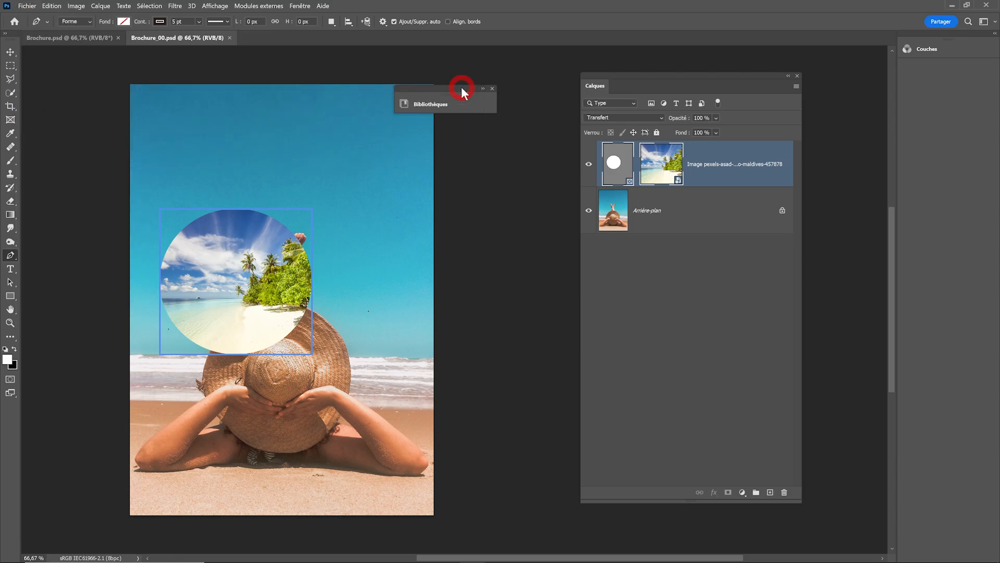
Step: Sketch a closed, curved arrow-like shape about 978 by 1061 px with the Pen tool in the sky at the circle's upper right
drag(453, 90, 512, 60)
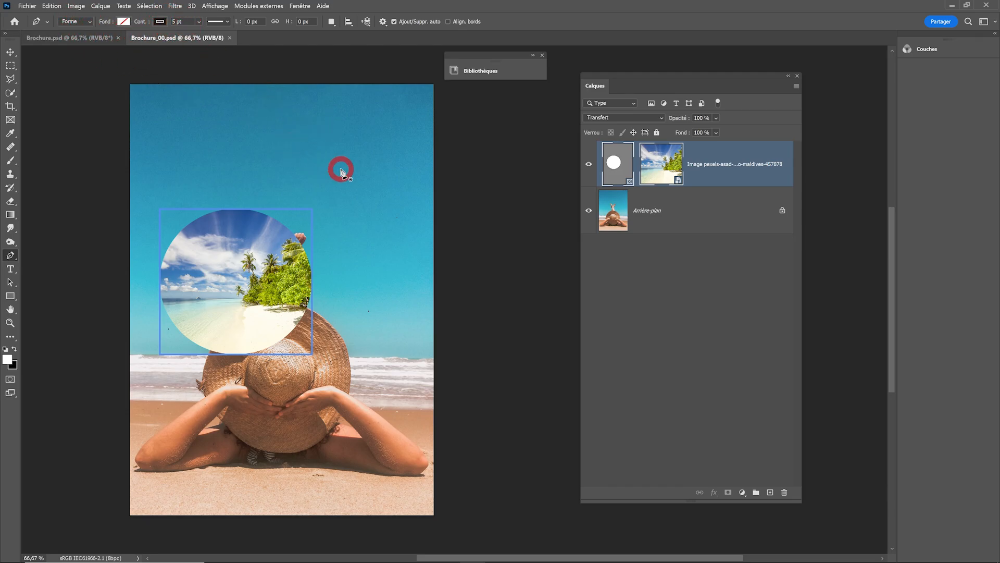
click(354, 134)
mouse_move(314, 131)
mouse_down()
mouse_move(298, 167)
mouse_move(268, 163)
mouse_up()
mouse_move(254, 170)
mouse_down()
mouse_move(263, 198)
mouse_move(325, 213)
mouse_up()
drag(357, 244, 355, 277)
drag(376, 288, 399, 265)
mouse_move(409, 218)
mouse_down()
mouse_move(377, 187)
mouse_move(394, 165)
mouse_up()
drag(391, 149, 356, 139)
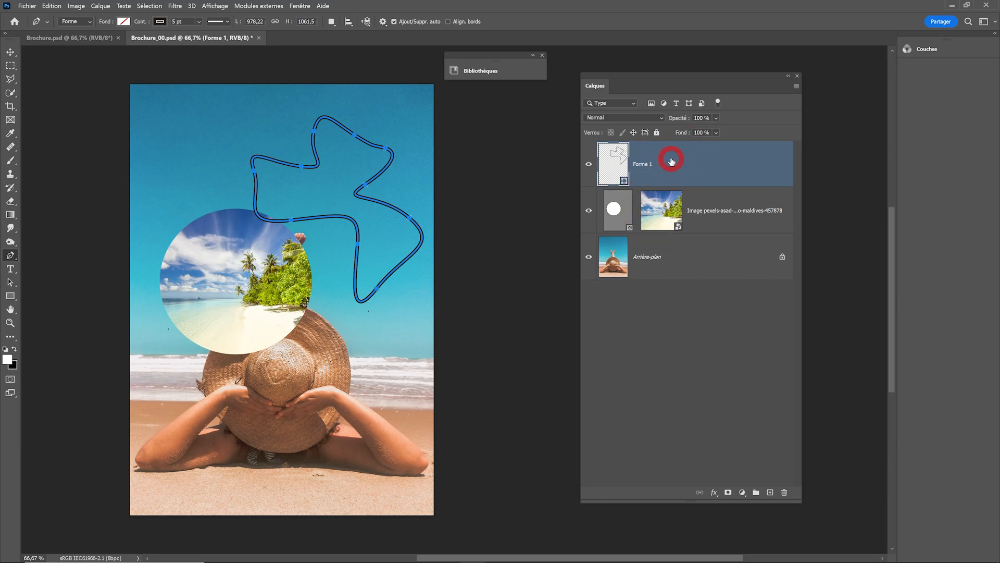
Step: Convert the Forme 1 shape layer into an image frame, accepting its name and the 980 × 1062 px size, and select the frame
right_click(669, 161)
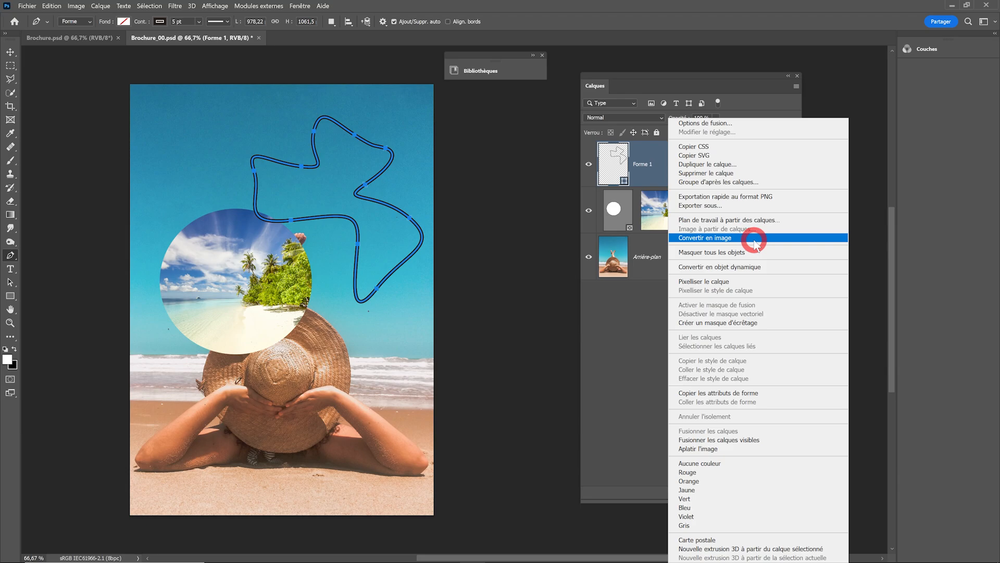
click(754, 241)
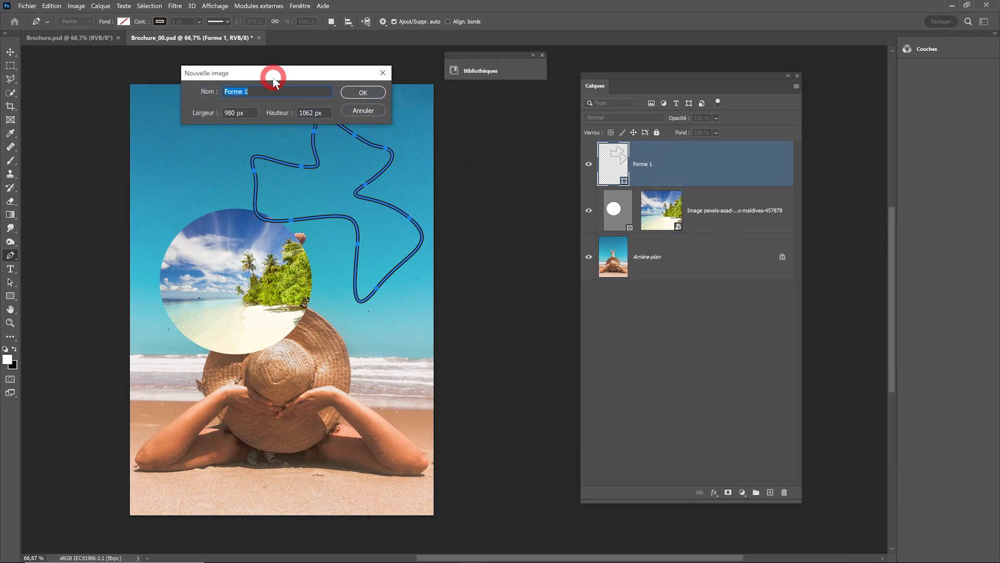
drag(268, 74, 284, 77)
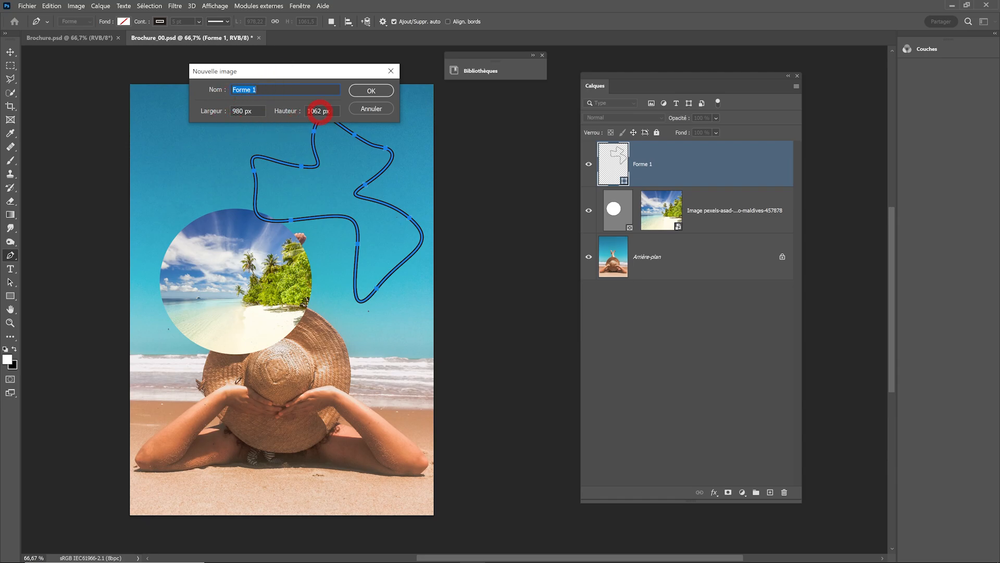
click(371, 90)
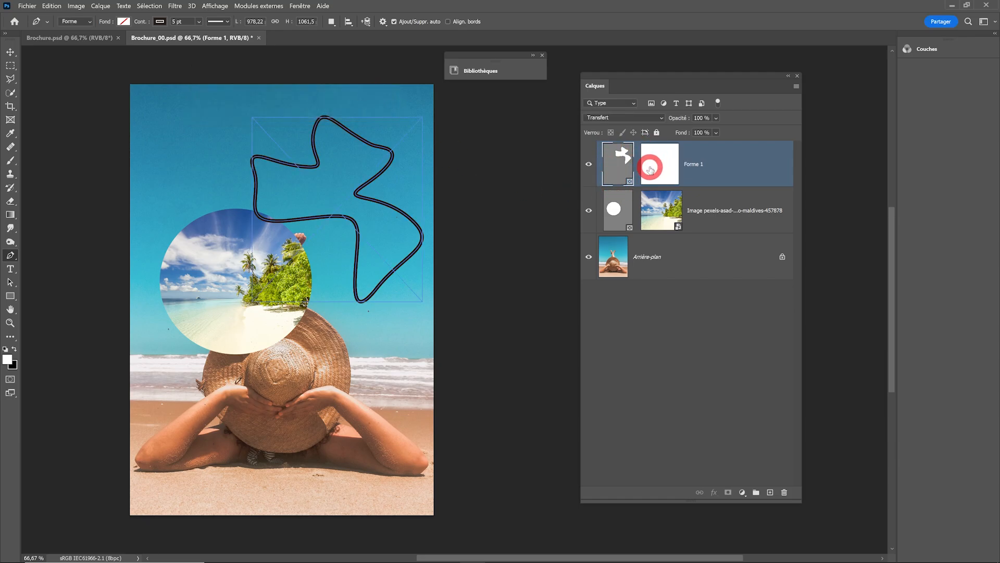
click(618, 152)
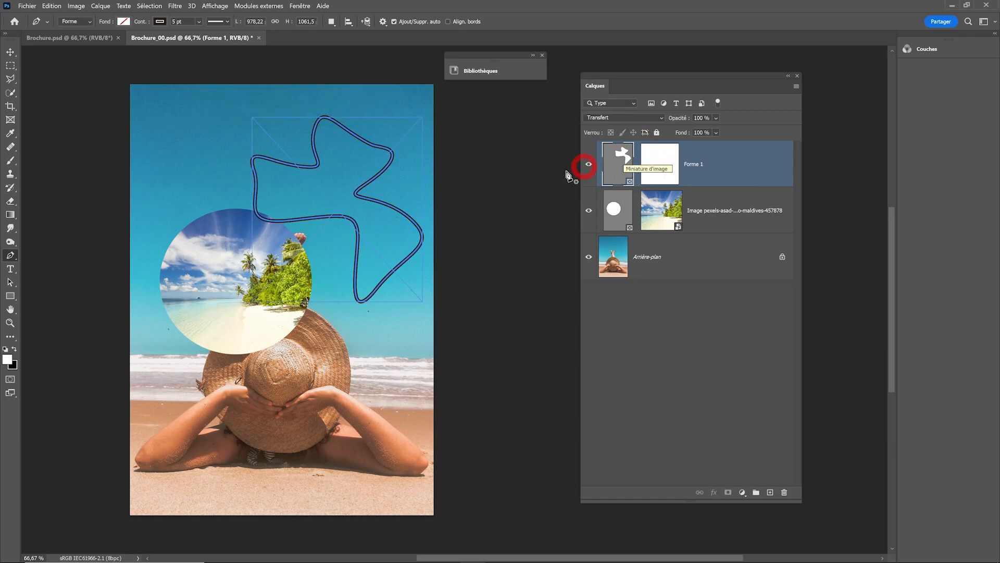
Step: Place the Arrière-plan graphic with the orange parasol from the FONDU PROJECT library into the freeform frame
click(479, 74)
click(582, 251)
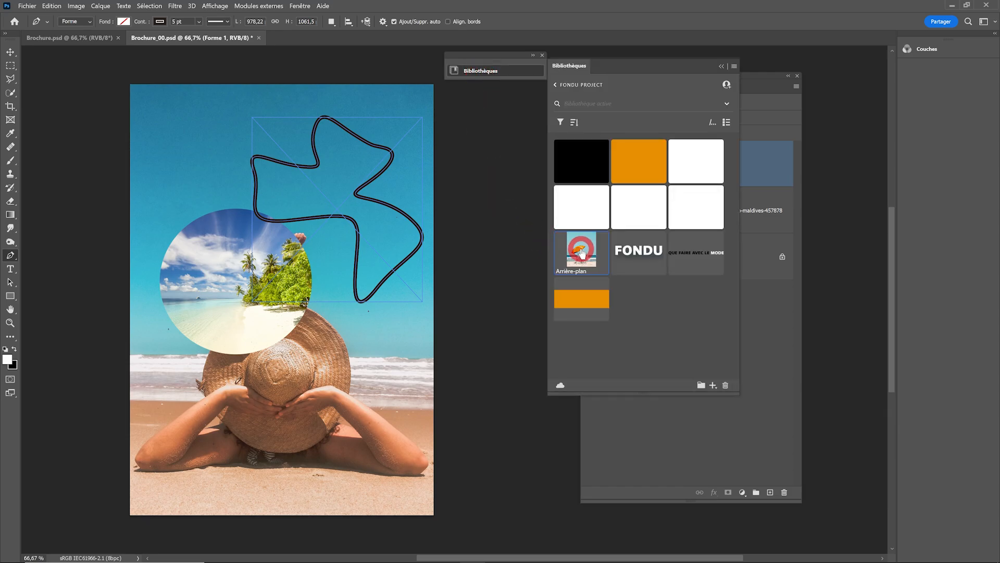
drag(582, 251, 346, 175)
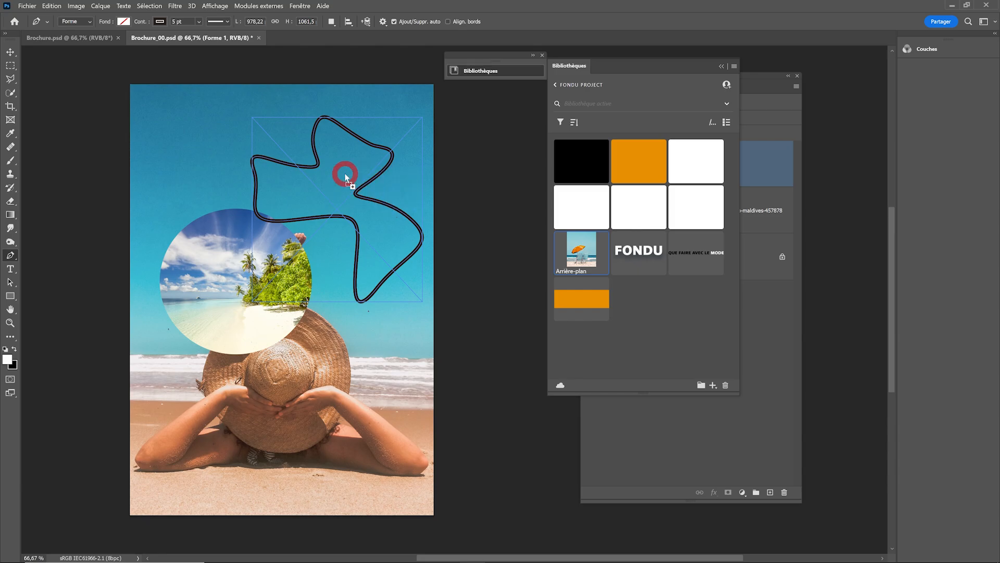
click(721, 67)
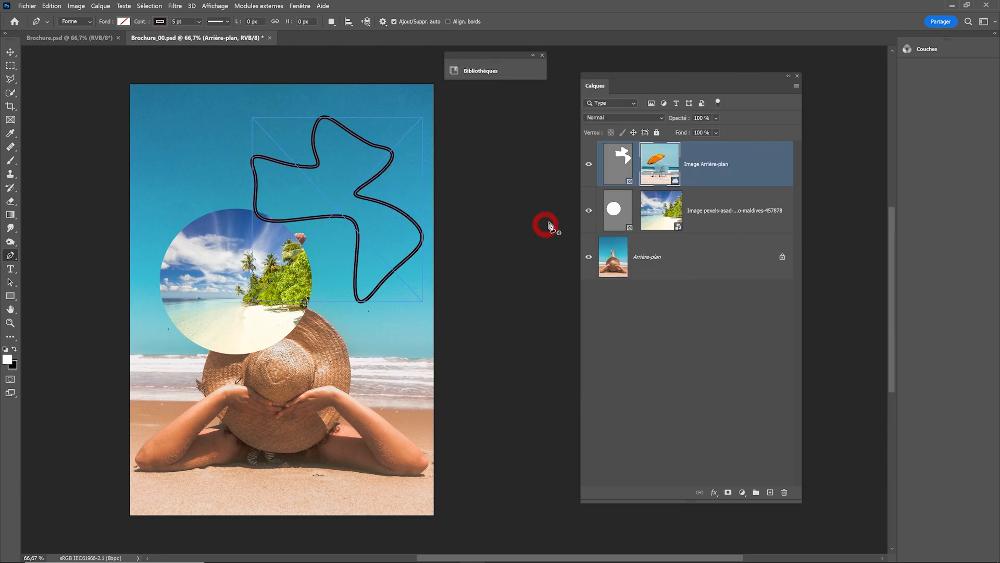
Step: Select the freeform frame together with its image, switch to the Move tool, and select both framed image layers
click(660, 186)
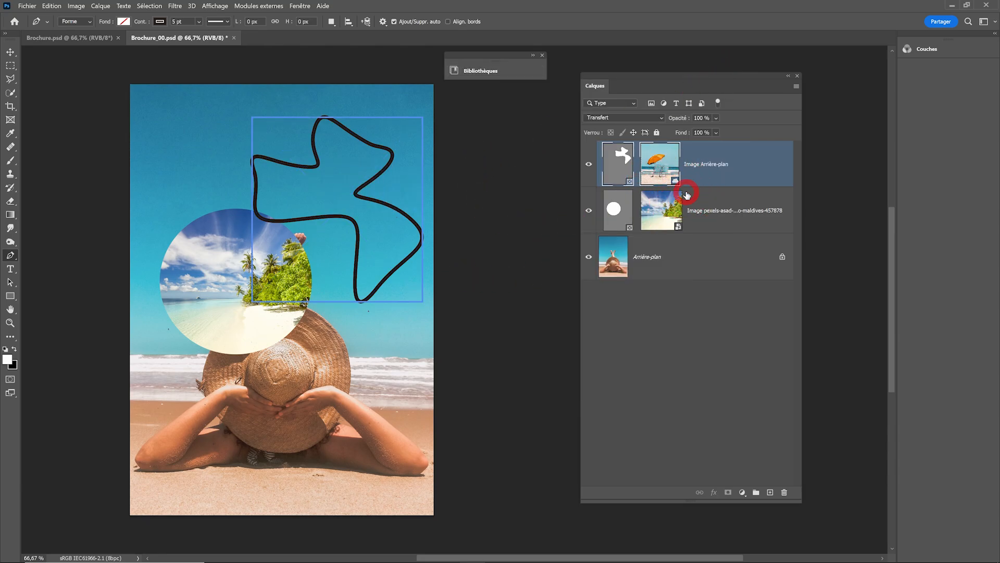
click(623, 178)
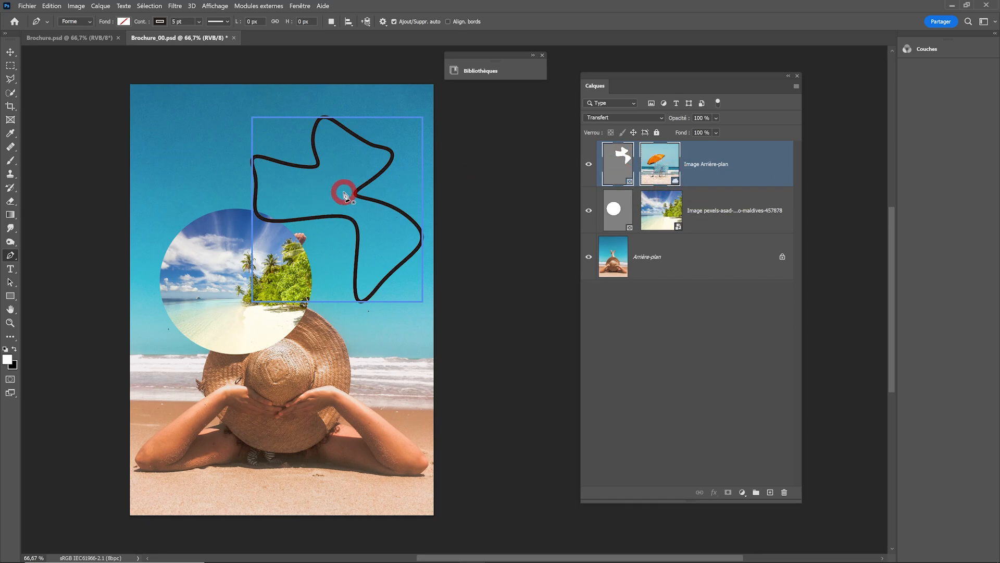
key(v)
key(ctrl+alt+a)
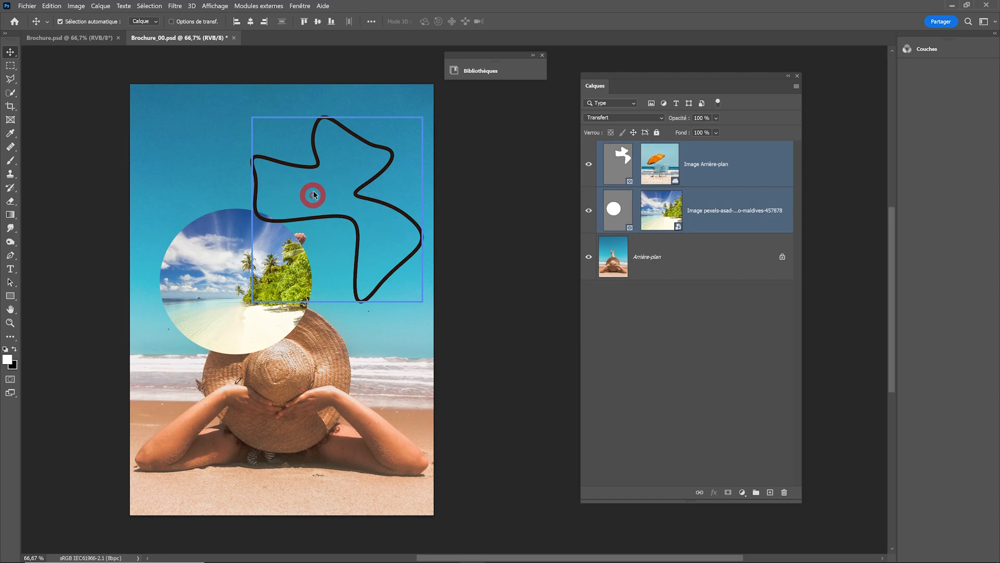
Step: Try to save the current changes to Brochure_00.psd
click(32, 6)
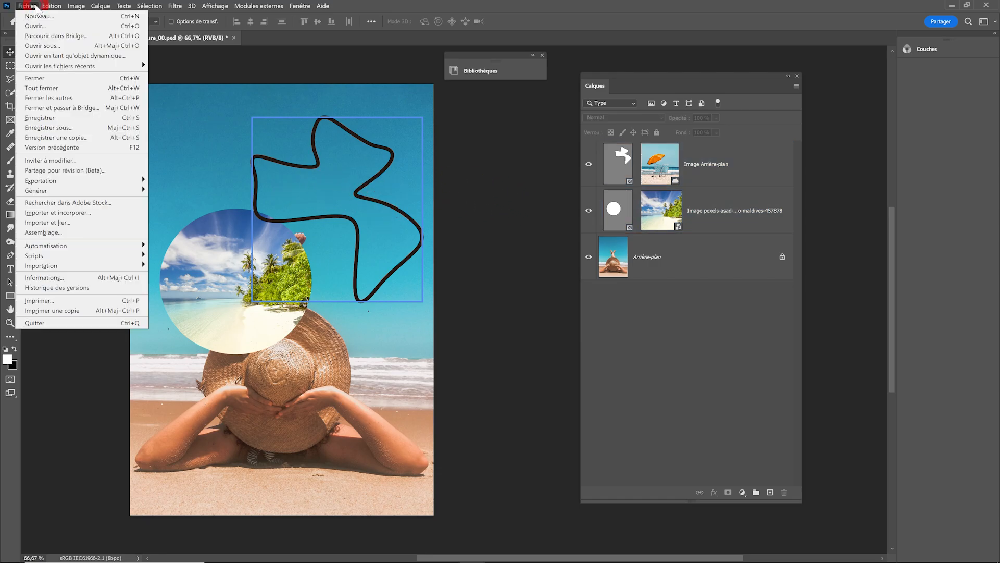
click(51, 118)
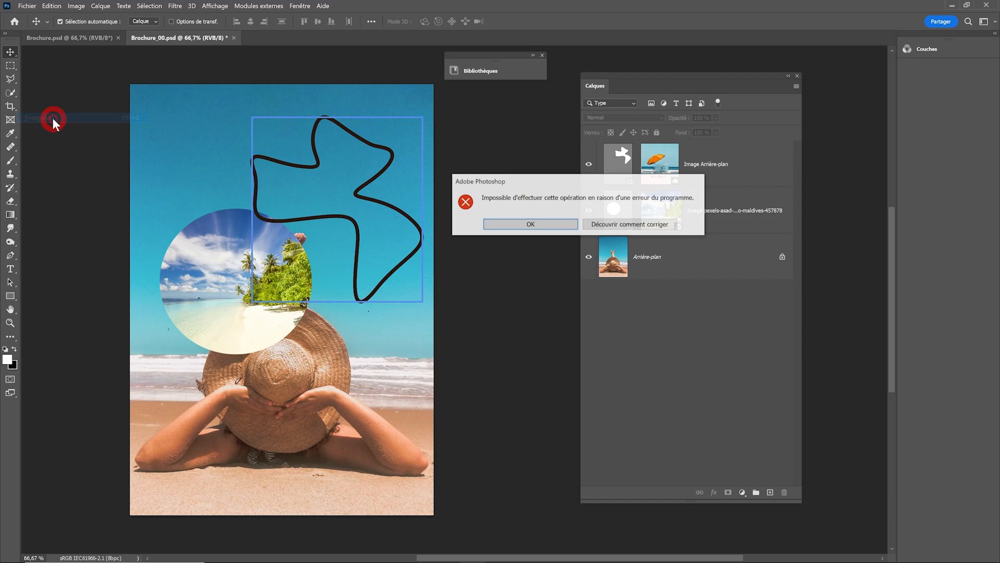
click(542, 228)
Step: Try to close the document while saving its changes under the file name Brochure_00.psd
click(235, 38)
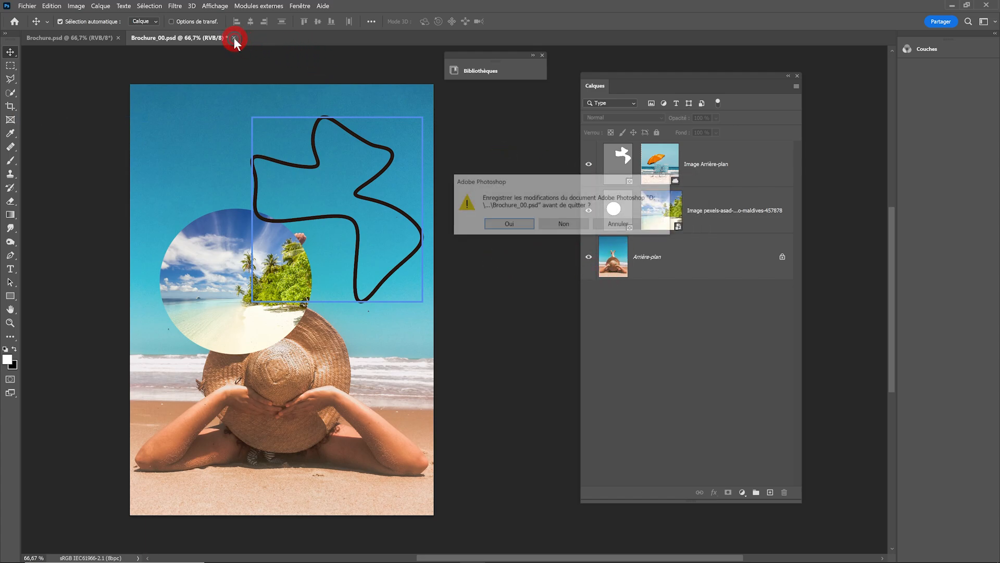
click(509, 226)
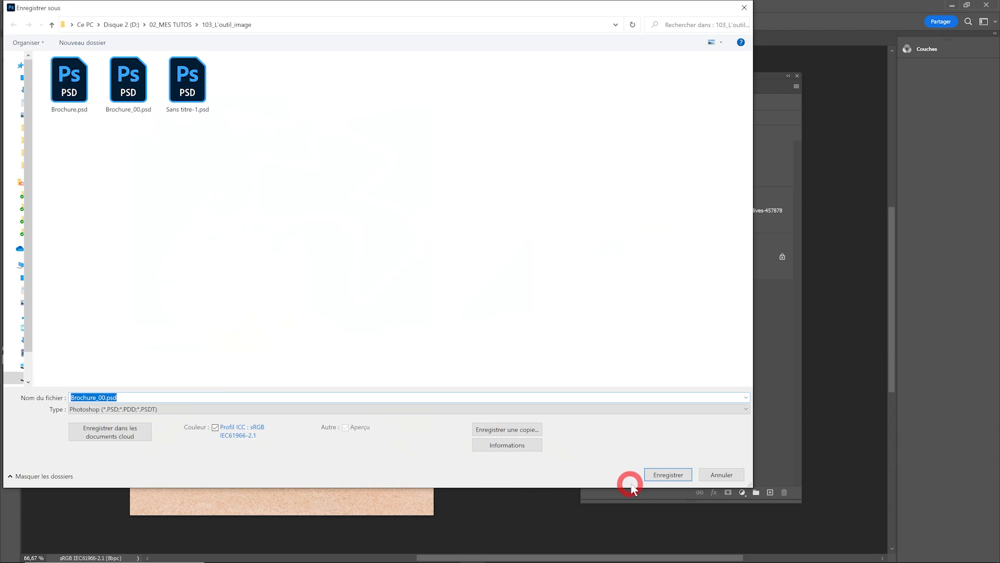
click(660, 476)
double_click(104, 397)
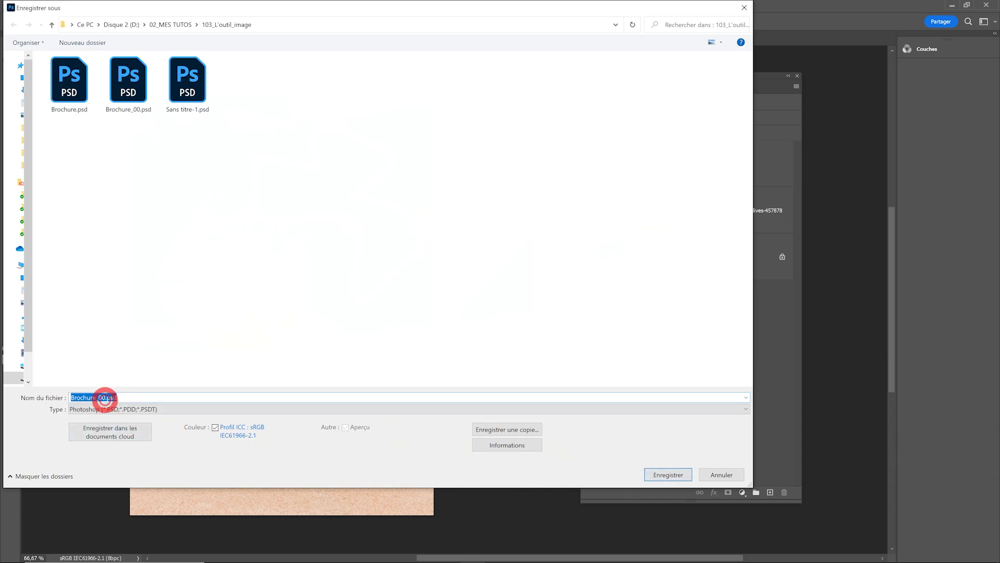
key(Return)
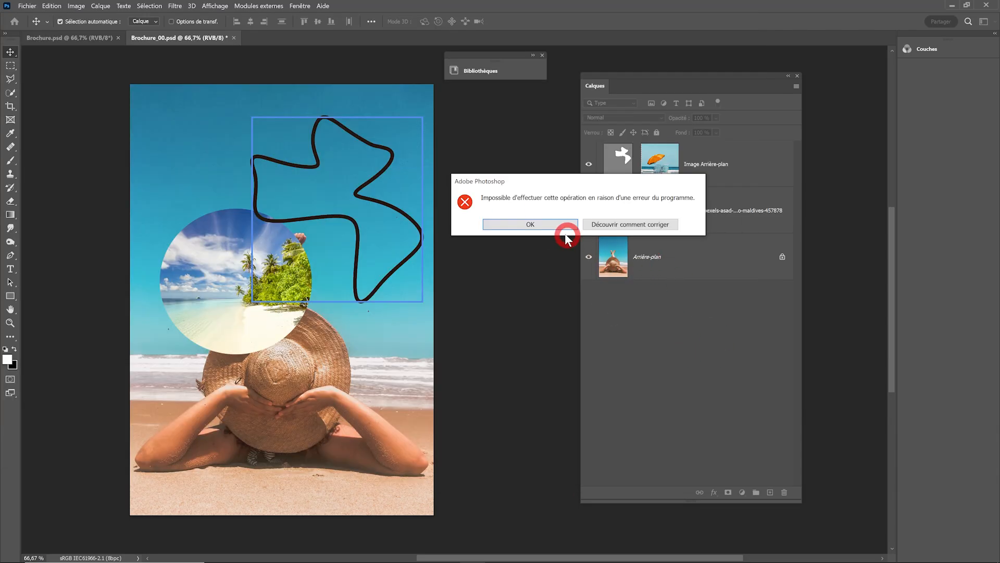
click(550, 225)
Step: Close Brochure_00.psd without saving its changes and reopen it from the recent files
click(234, 38)
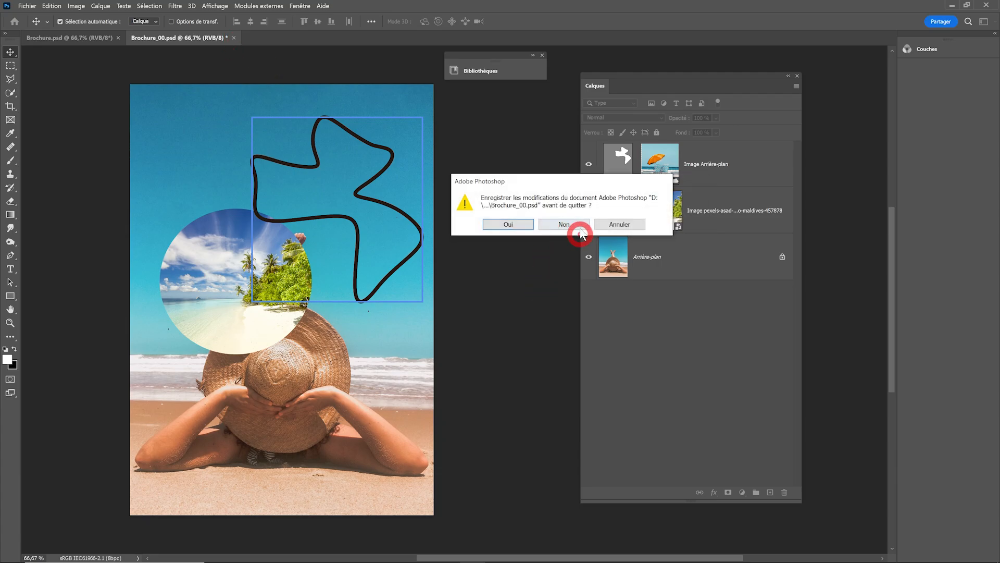
click(577, 225)
click(27, 7)
mouse_move(59, 67)
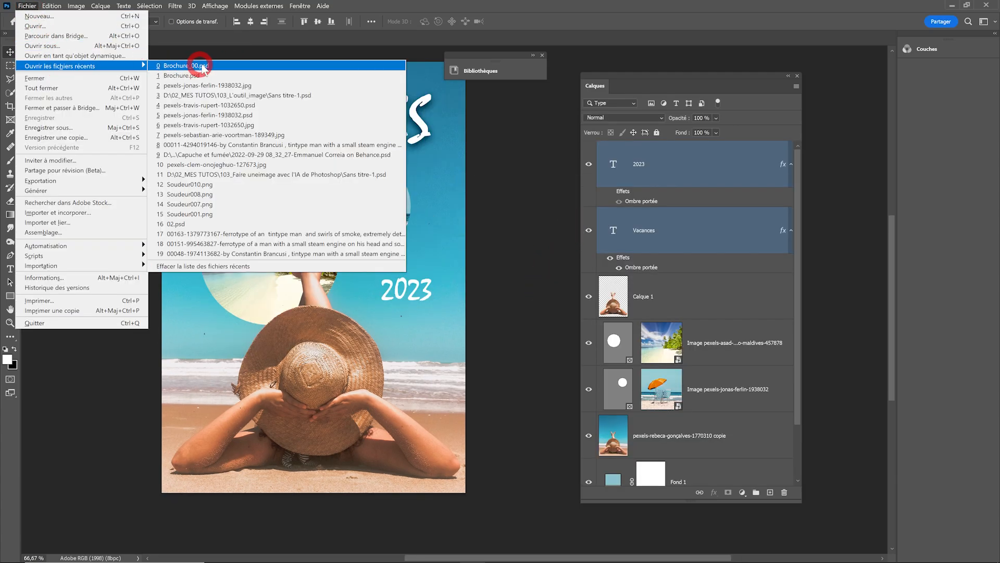
click(201, 68)
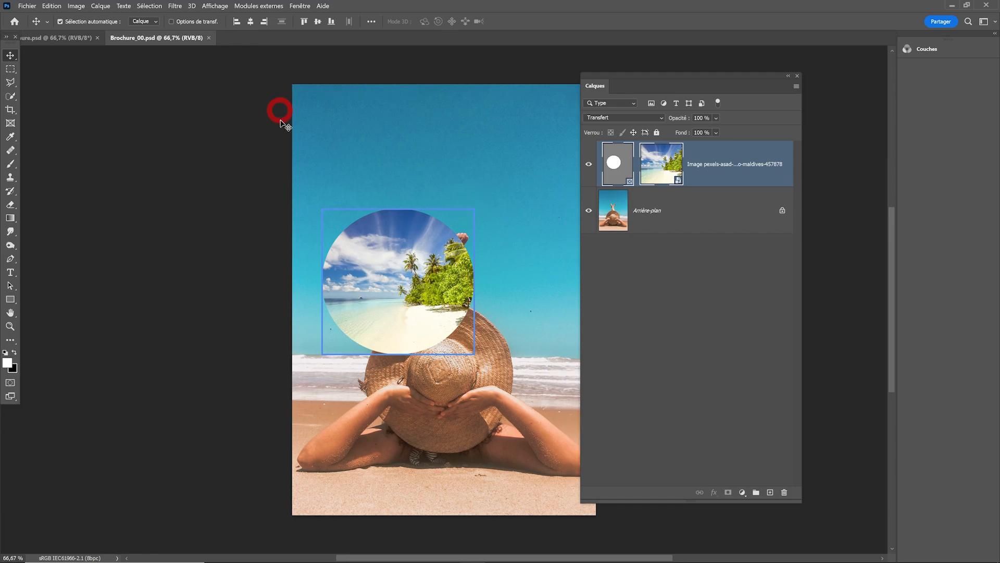
Step: Draw a closed, curved freeform shape with the Pen tool in the sky above the circular photo, without fill or contour
drag(439, 164, 265, 160)
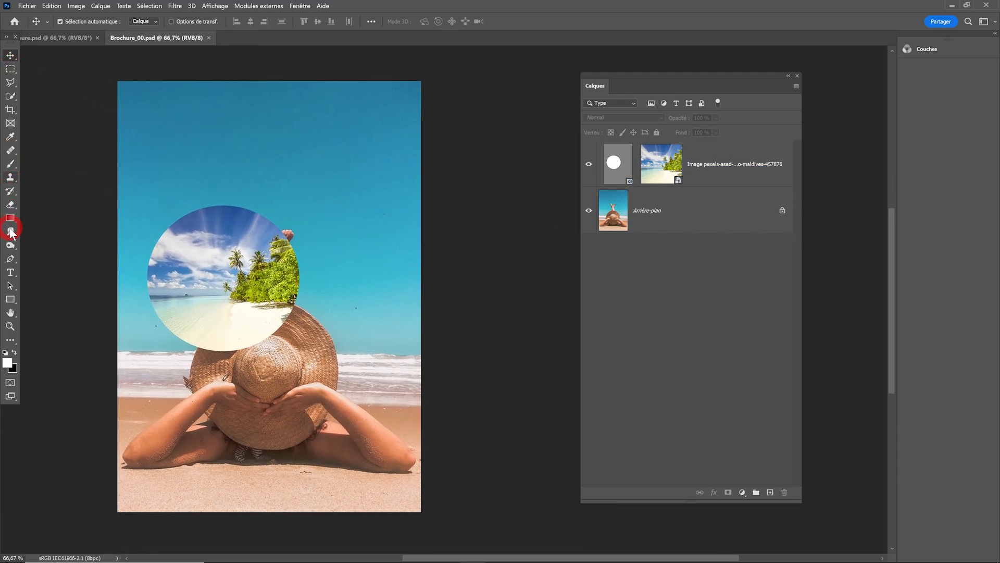
click(10, 259)
click(161, 23)
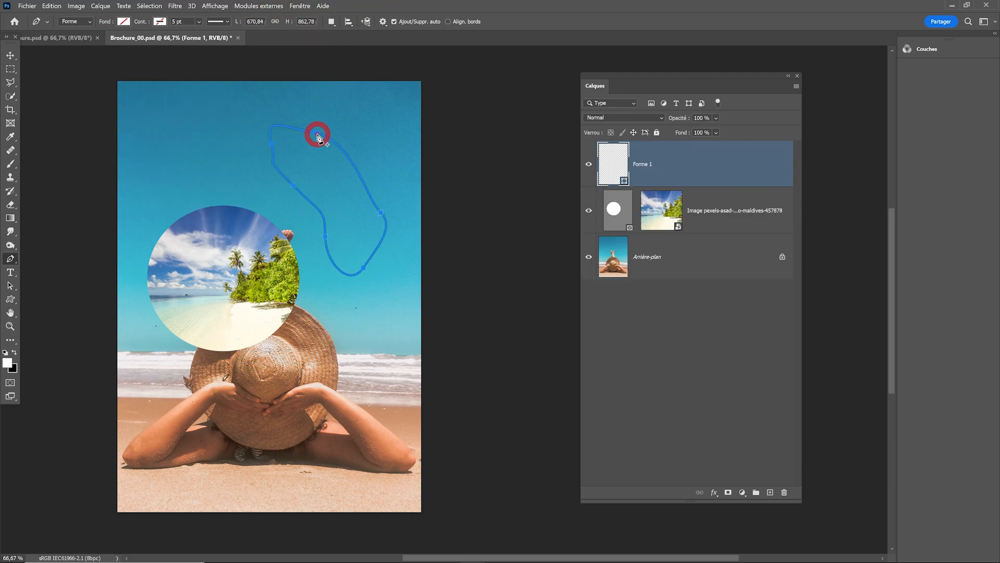
Step: Convert the Forme 1 shape layer into an image frame, keeping its name
right_click(700, 158)
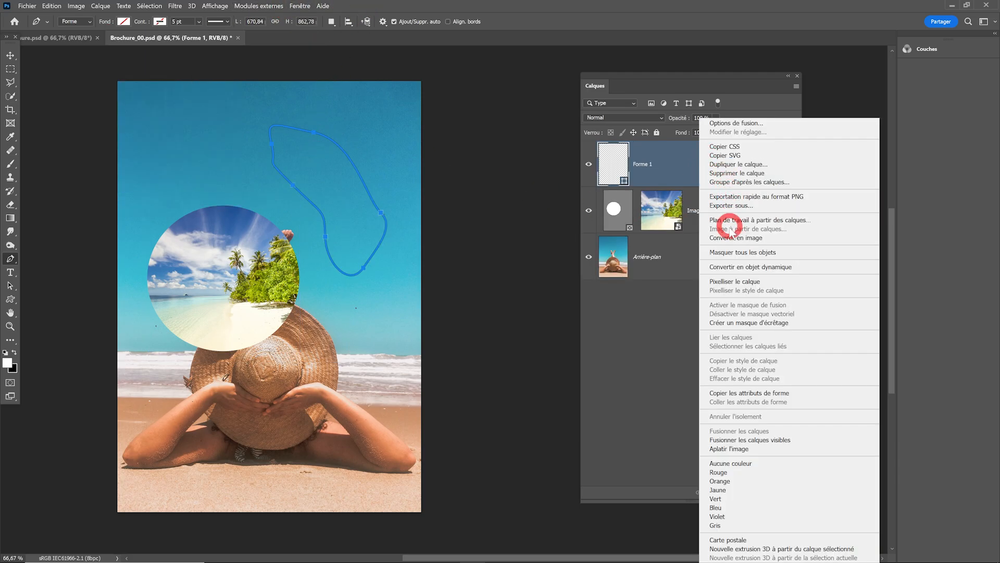
click(732, 237)
click(379, 94)
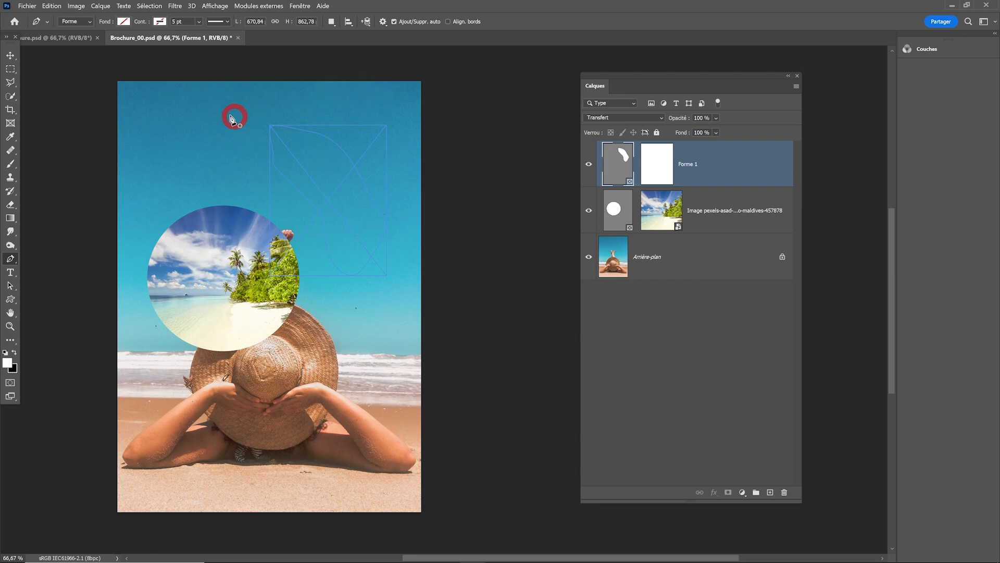
Step: Place the Arrière-plan graphic from the FONDU project library into the freeform frame, switch to the Move tool and deselect
click(299, 5)
click(330, 193)
drag(433, 430, 337, 168)
click(585, 235)
click(11, 55)
click(387, 196)
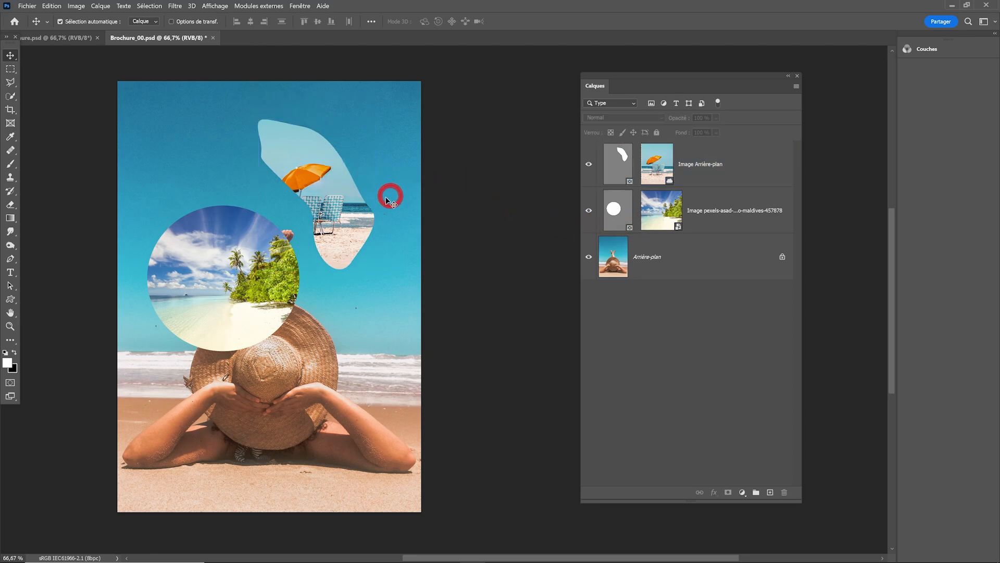
Step: Shift the parasol frame slightly to the right together with its picture, and deselect it
mouse_move(340, 211)
mouse_down()
mouse_move(353, 208)
mouse_move(344, 215)
mouse_up()
click(388, 226)
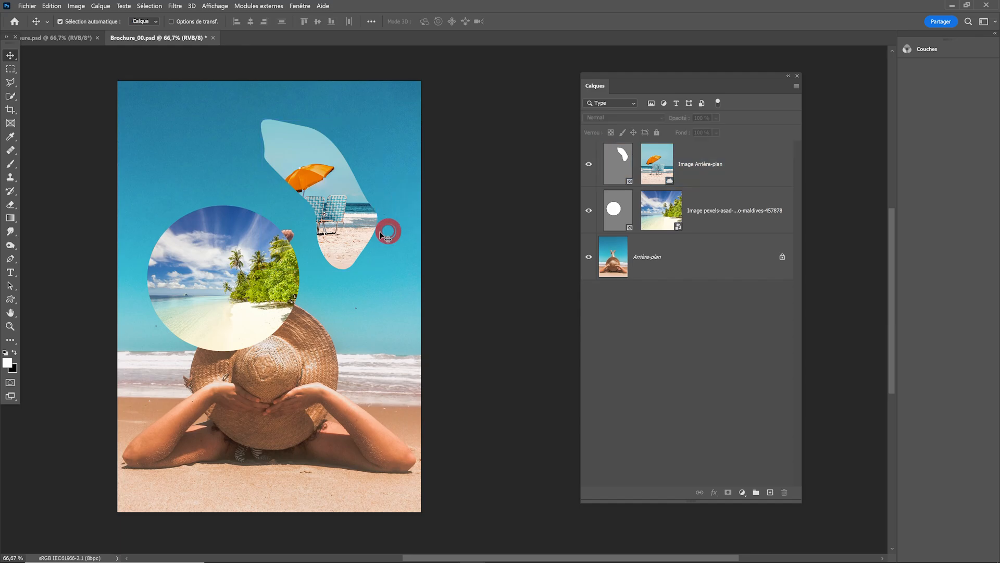
scroll(353, 227, up, 1)
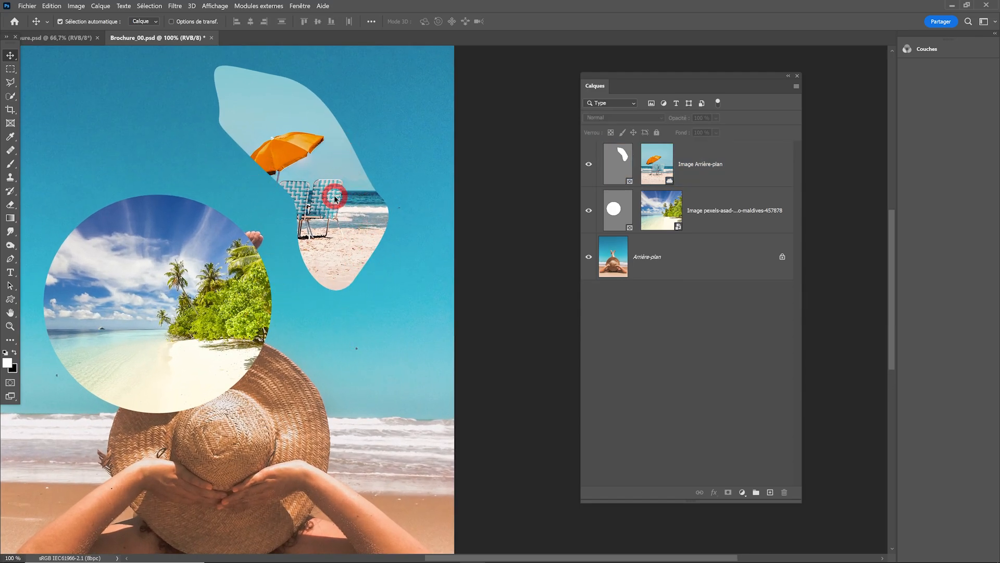
Step: Move the Calques panel closer to the canvas and shorten it to fit the three layers
click(766, 180)
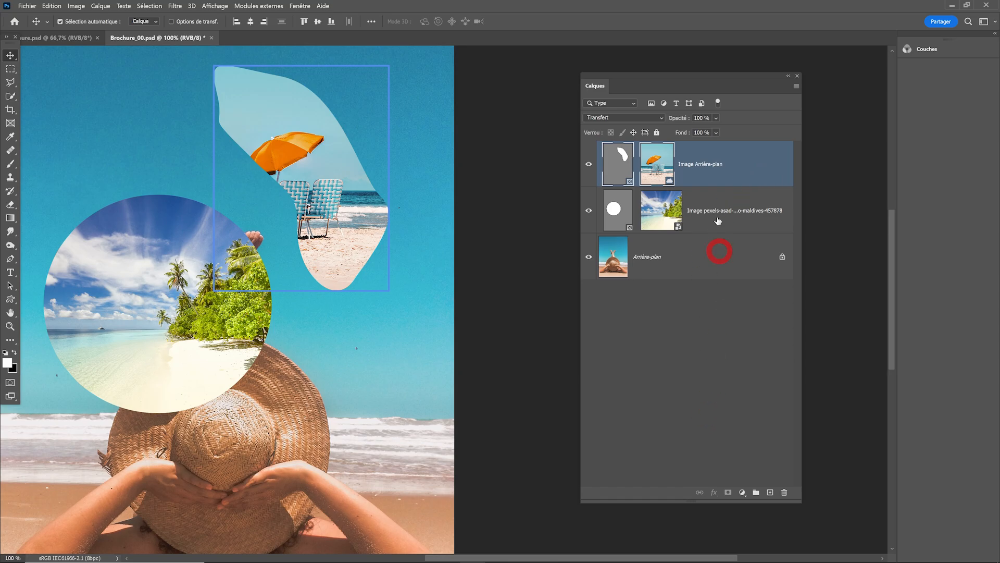
drag(703, 80, 602, 61)
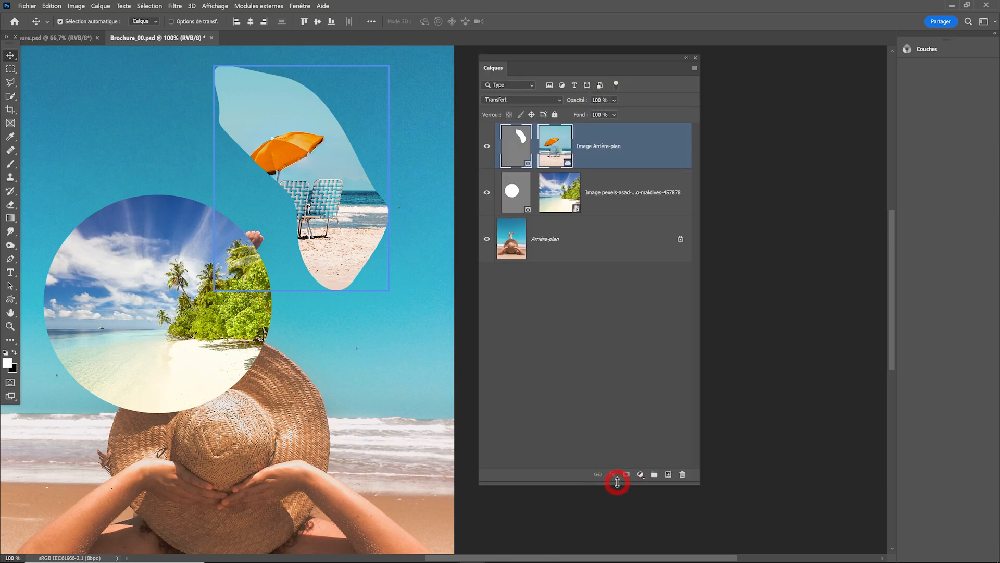
drag(618, 482, 608, 339)
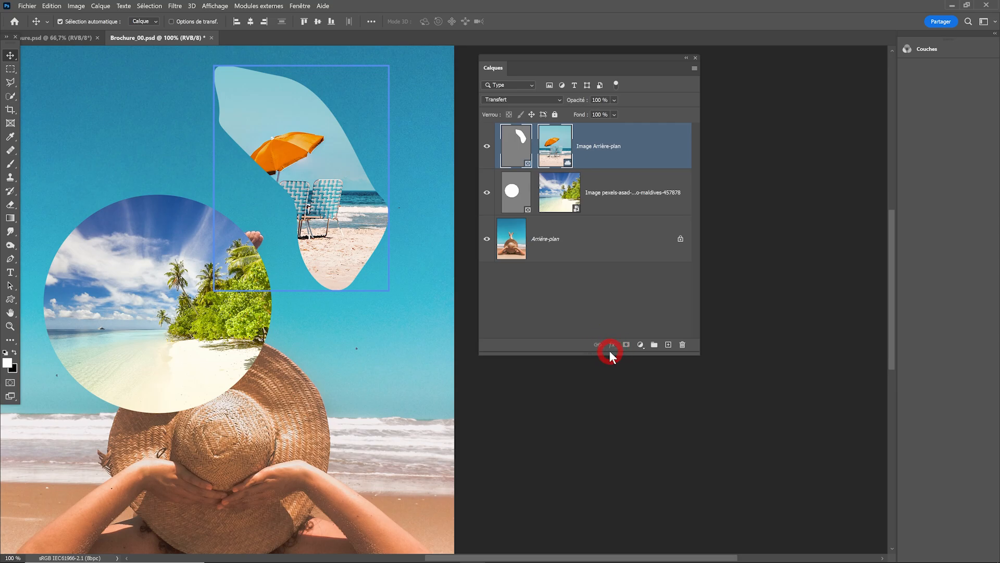
click(598, 311)
Step: Select the frame and the inner picture of the Image Arrière-plan layer in turn to compare them
click(523, 152)
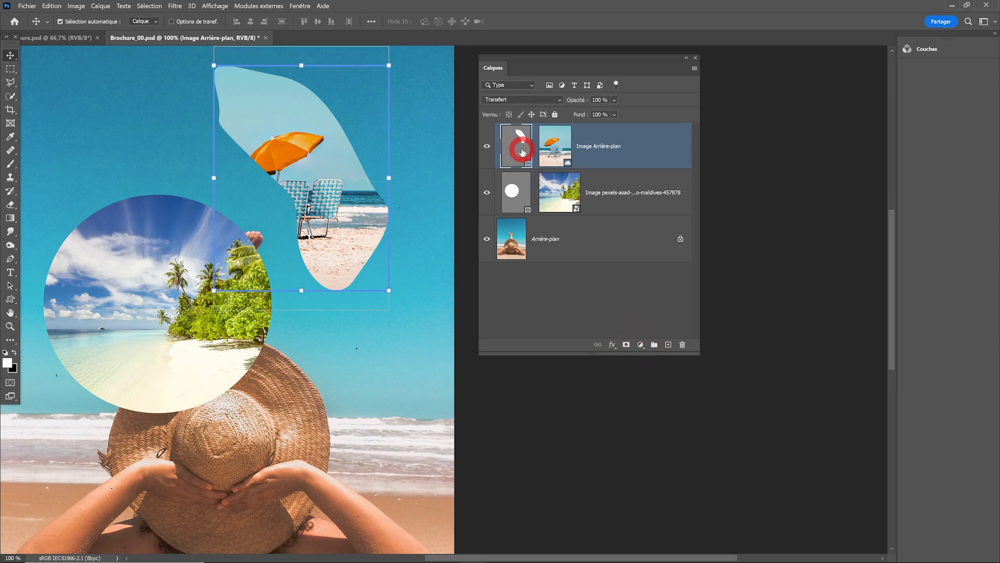
click(547, 147)
click(515, 143)
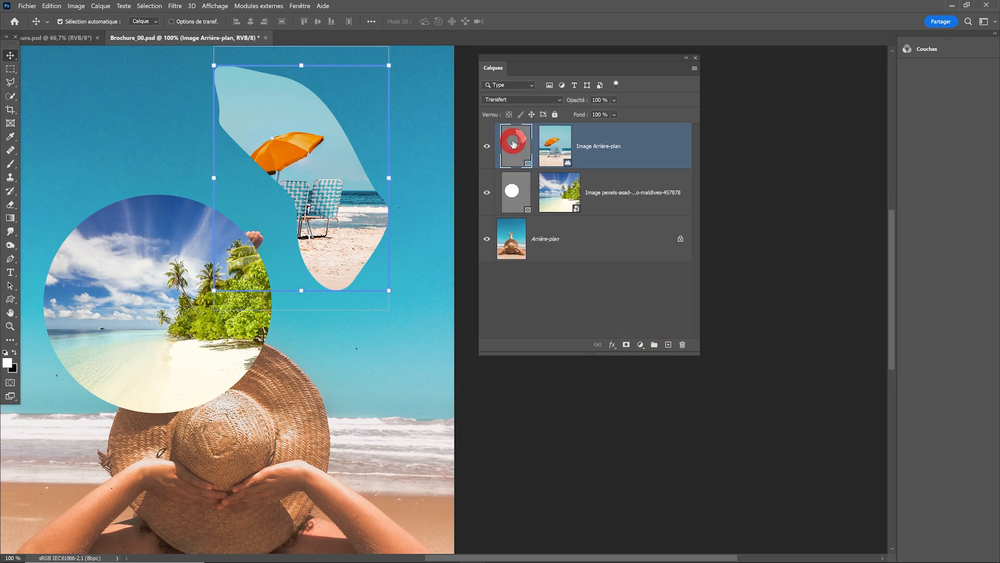
click(547, 151)
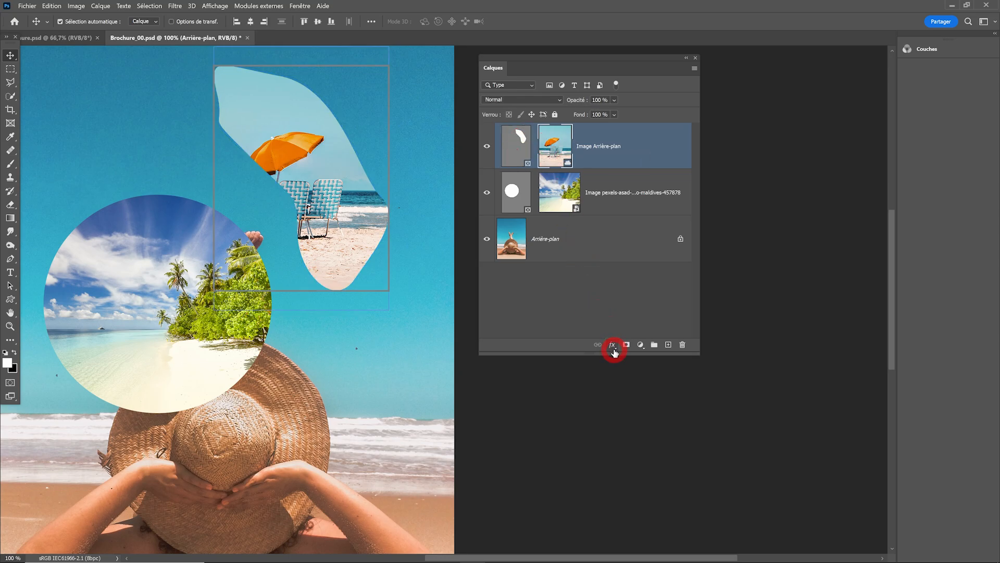
Step: Add an Ombre portée effect to the picture inside the parasol frame, with distance 19 px and size 24 px
click(560, 145)
click(613, 343)
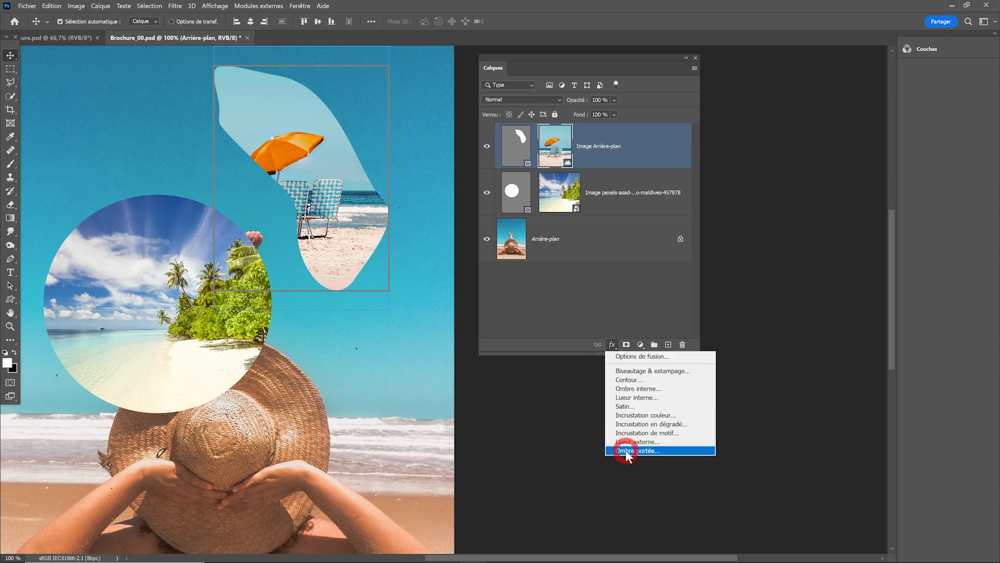
click(626, 450)
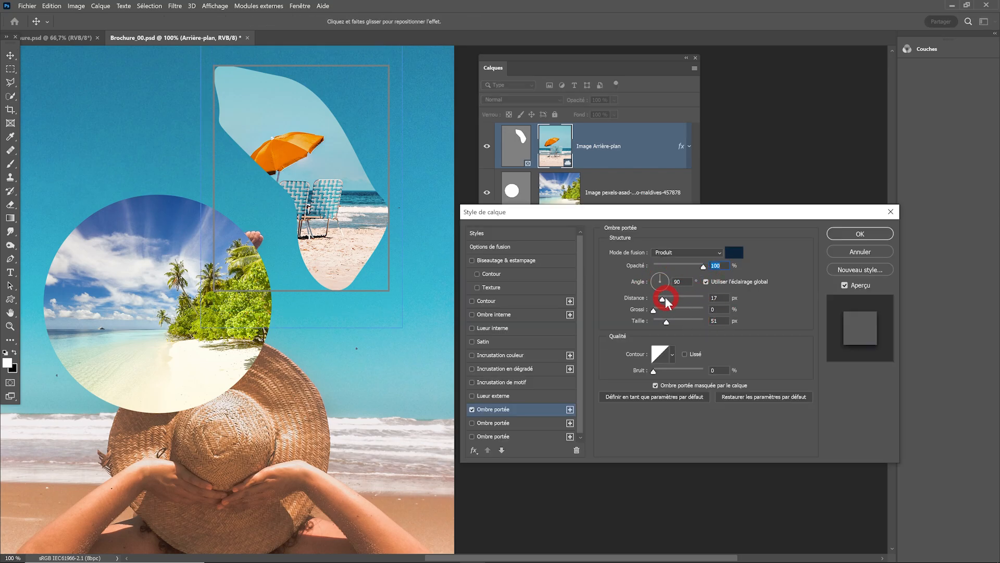
drag(665, 302, 666, 300)
click(667, 322)
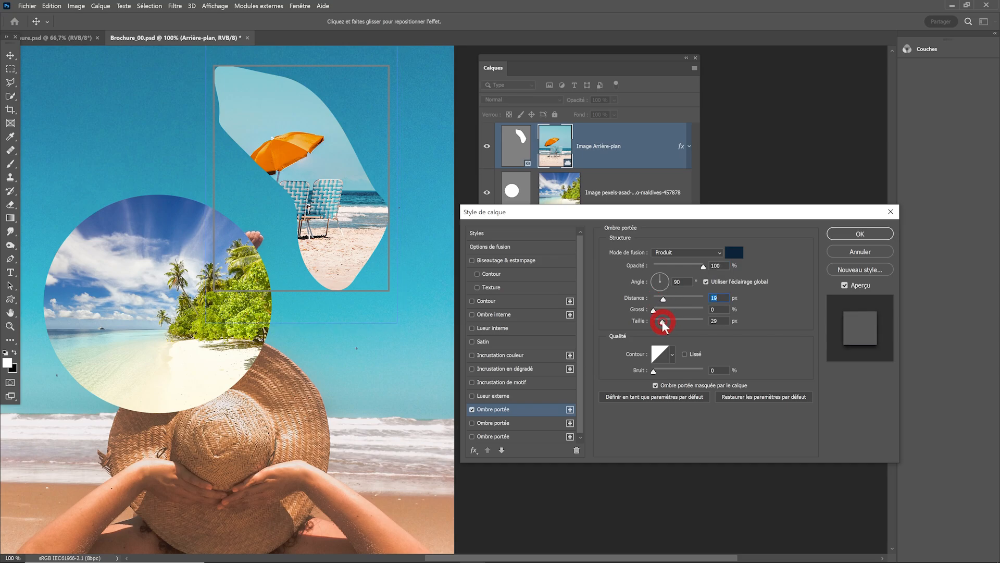
click(860, 233)
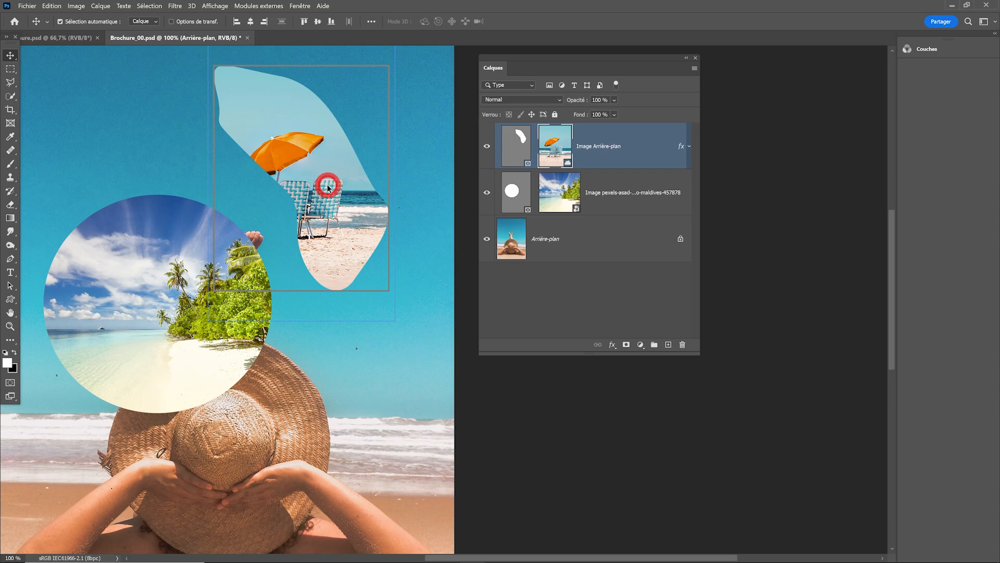
Step: Reposition the framed parasol picture in the sky, shifting its frame slightly to the left
drag(335, 187, 362, 229)
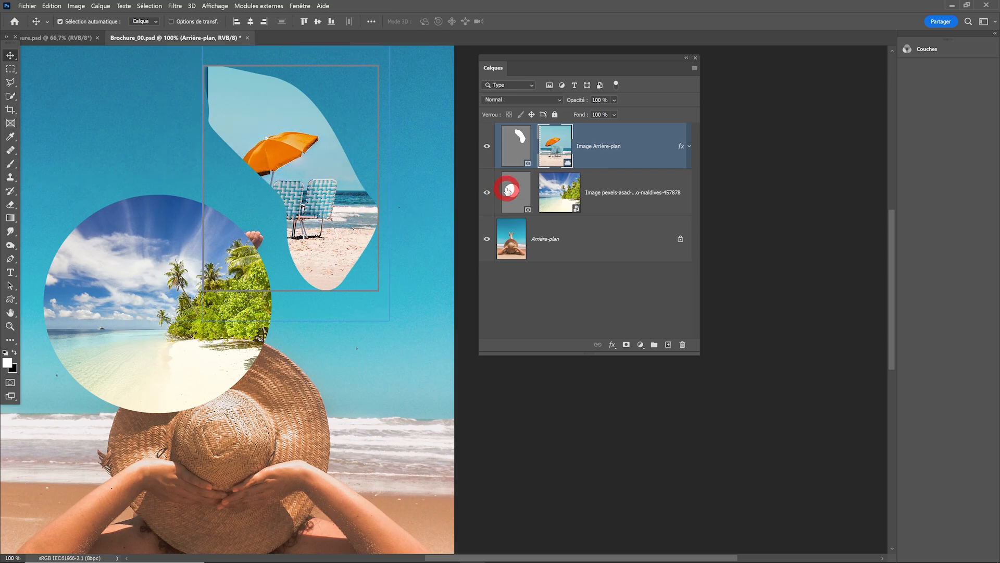
click(515, 140)
click(329, 151)
Step: Open the source document of the framed parasol picture, and return to Brochure_00.psd
click(515, 144)
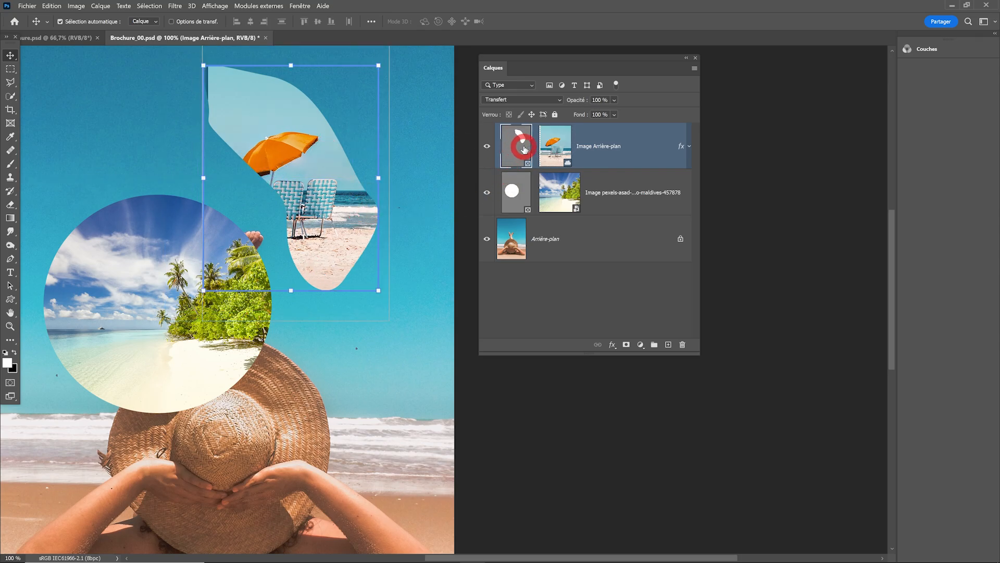
double_click(549, 145)
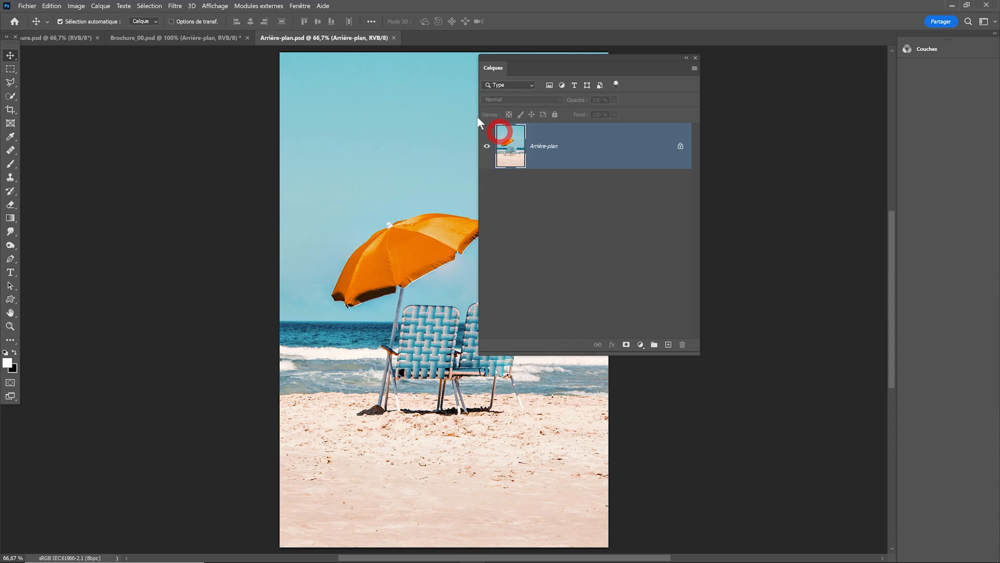
click(211, 38)
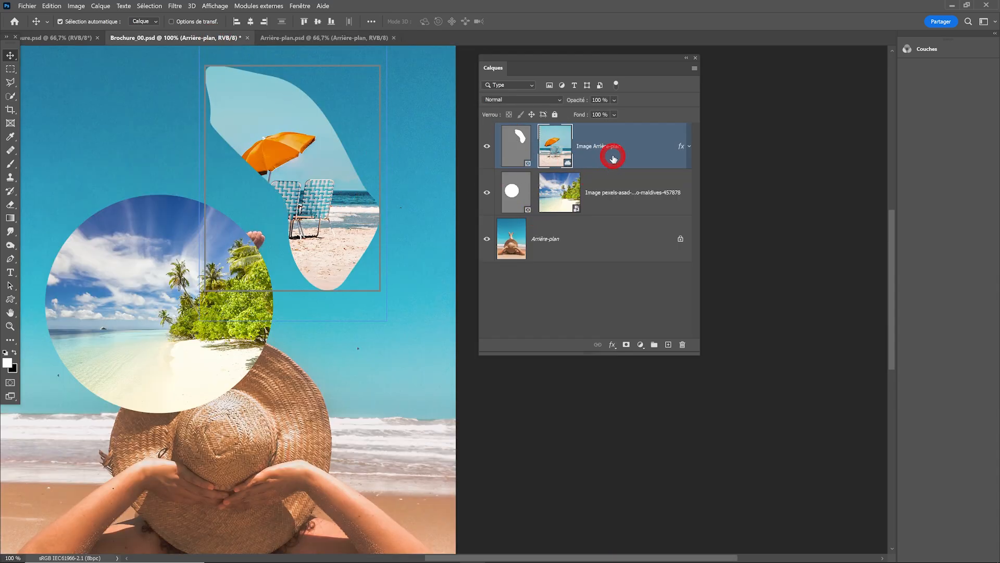
Step: Enable hiding effects by both the layer mask and the vector mask in the parasol picture's blending options
click(611, 345)
click(623, 449)
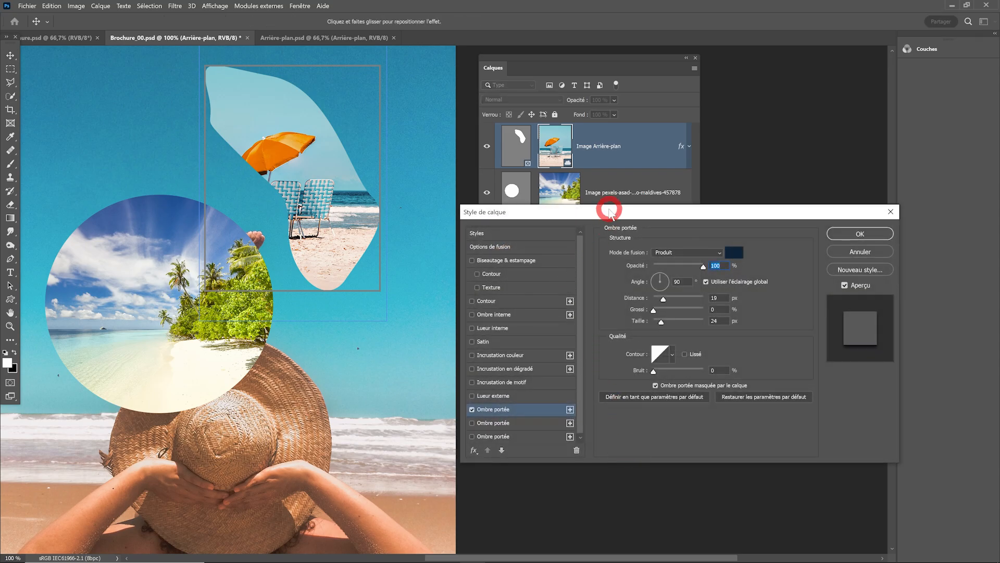
drag(607, 212, 491, 217)
click(461, 233)
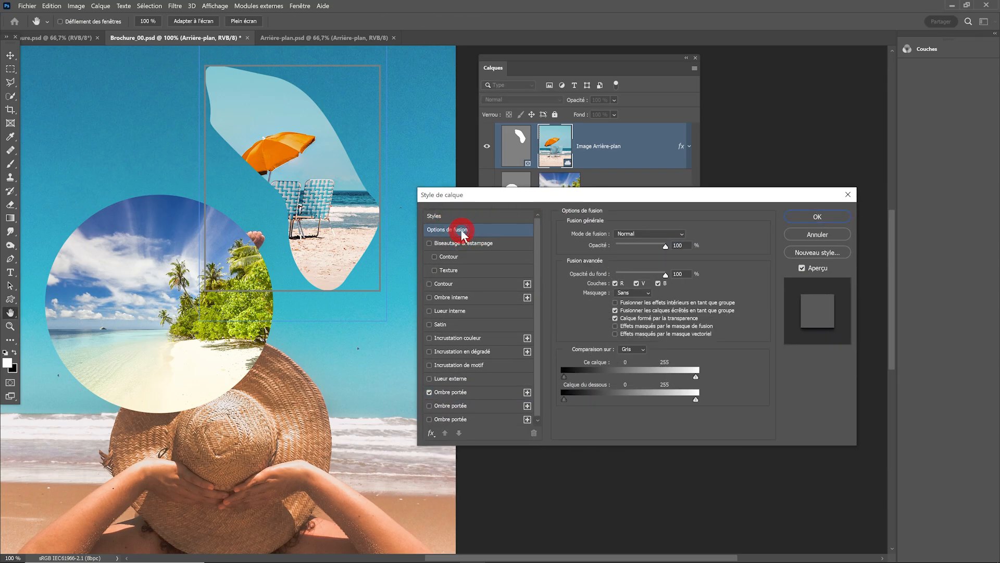
click(642, 328)
click(615, 333)
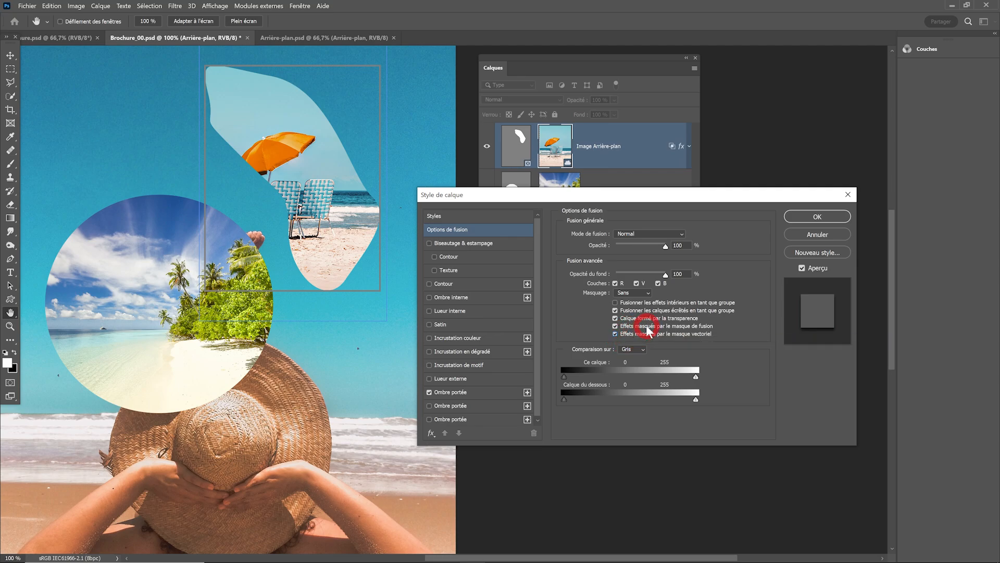
click(816, 218)
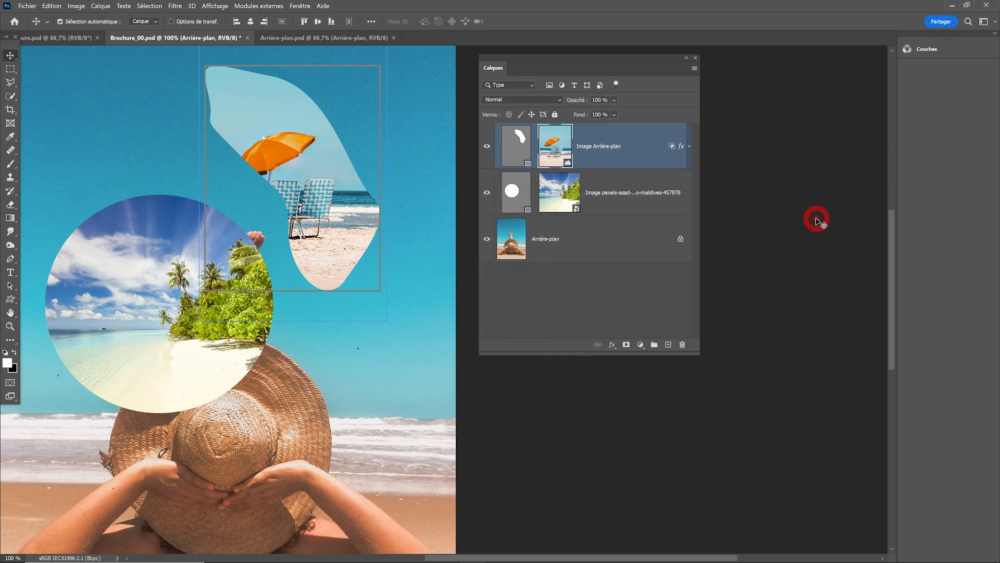
Step: Try to give the parasol frame a 7.02 pt contour and choose its alignment in the frame's properties
click(410, 256)
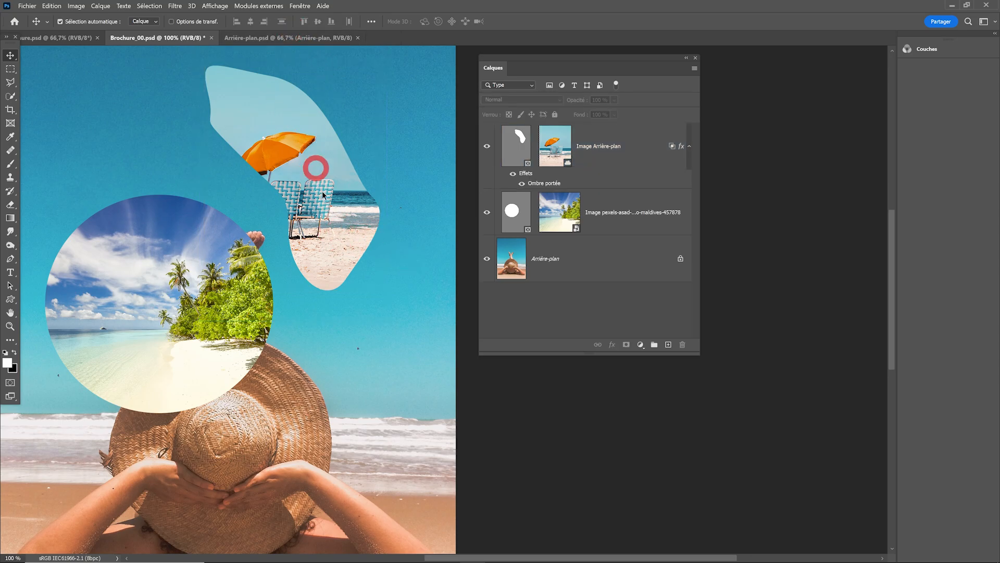
click(300, 6)
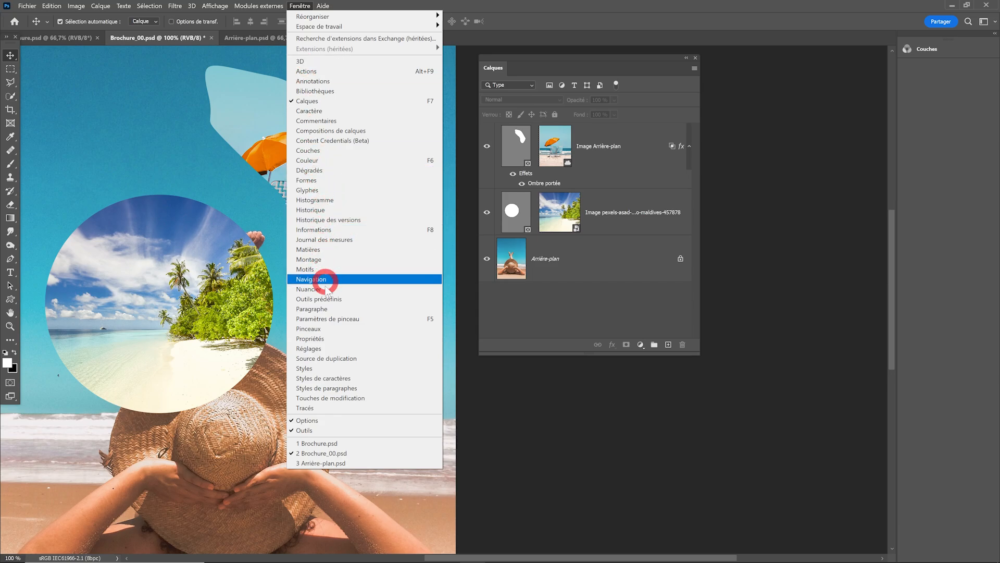
click(313, 338)
click(323, 212)
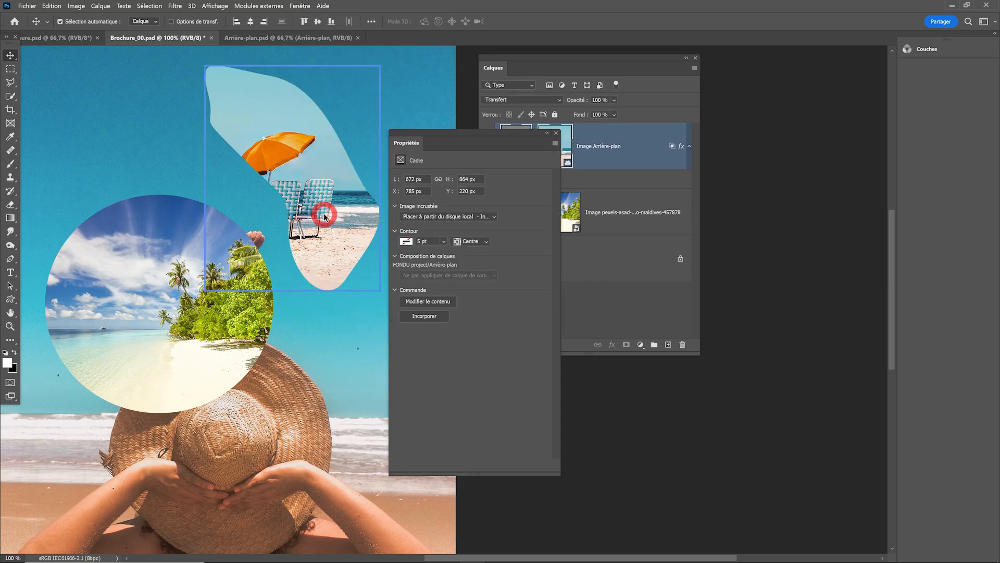
click(341, 234)
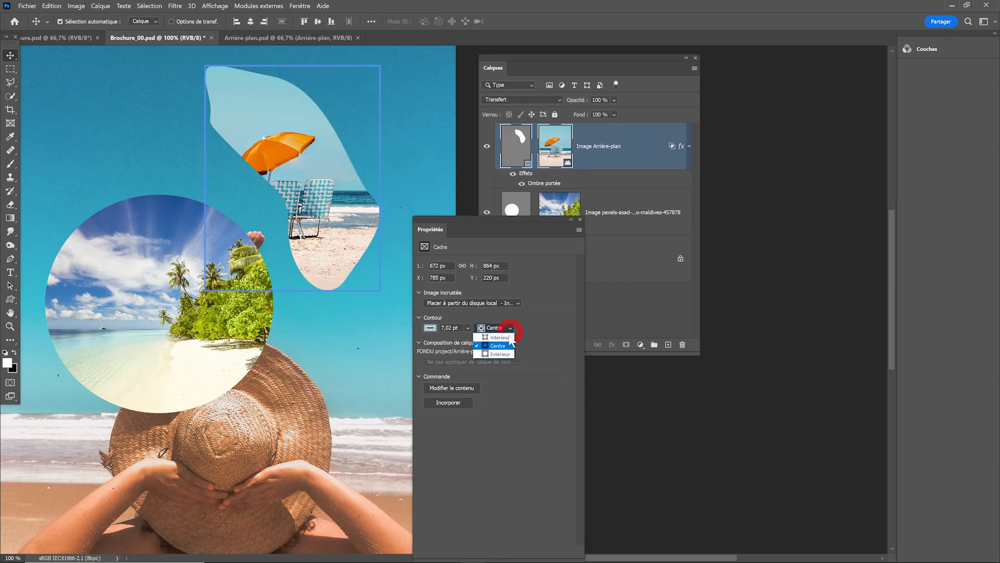
click(494, 341)
click(581, 255)
click(352, 178)
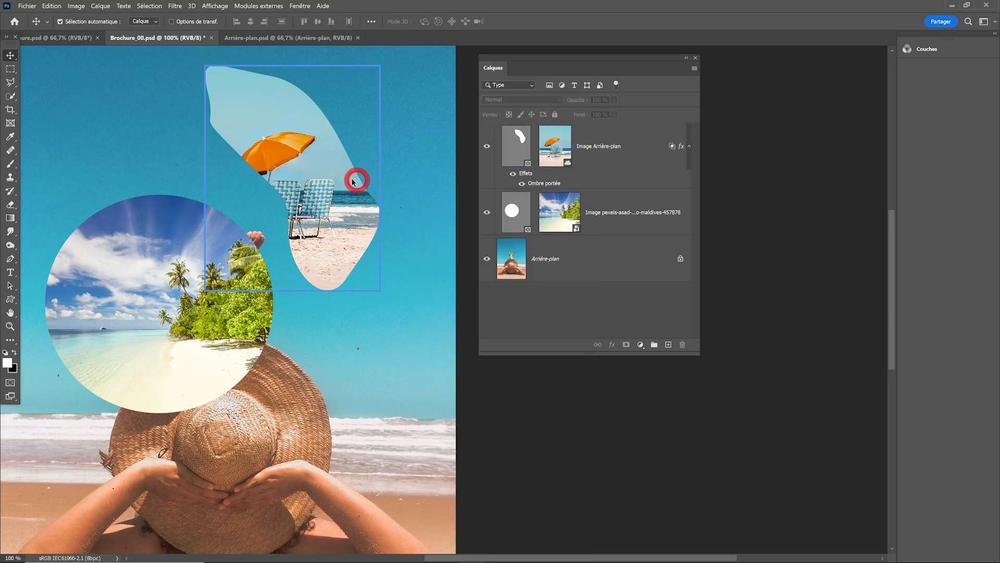
Step: Delete the Ombre portée effect from the Image Arrière-plan layer
click(85, 85)
click(307, 137)
click(528, 177)
drag(528, 179, 684, 345)
Step: Select the circular palm beach frame together with its picture
click(417, 193)
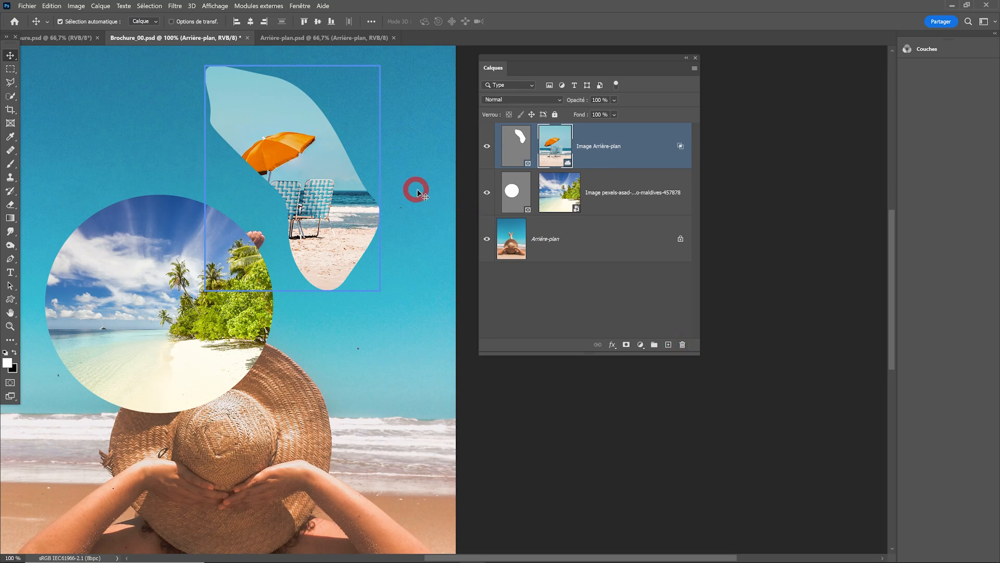
click(505, 193)
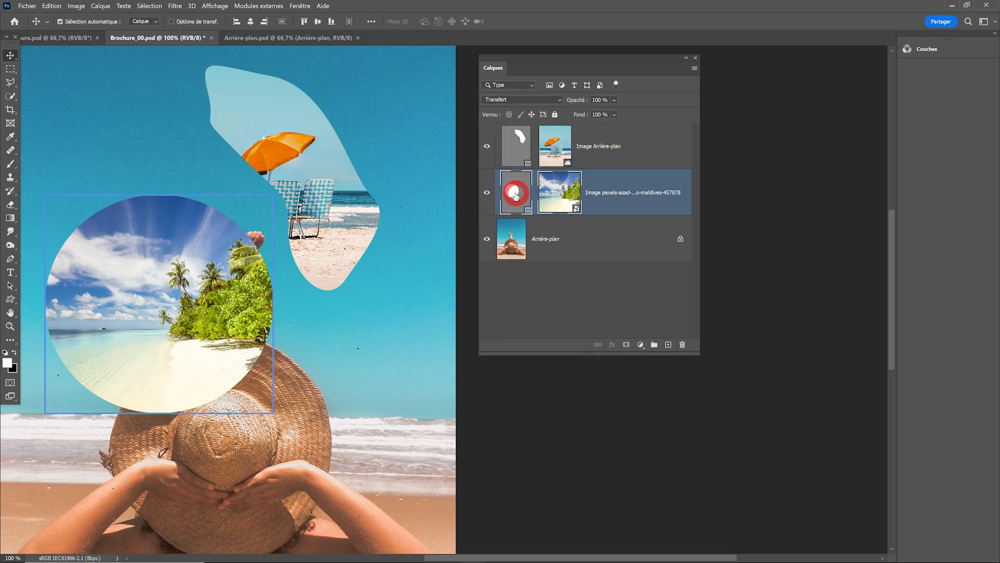
double_click(499, 211)
click(210, 276)
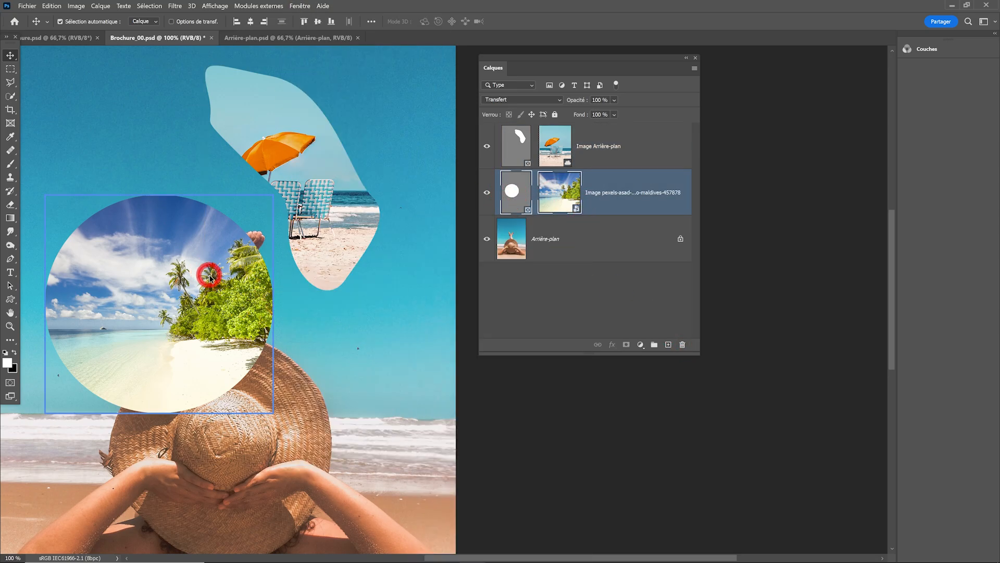
Step: Close Brochure_00.psd without saving its changes, and reopen the saved version
click(212, 38)
click(505, 219)
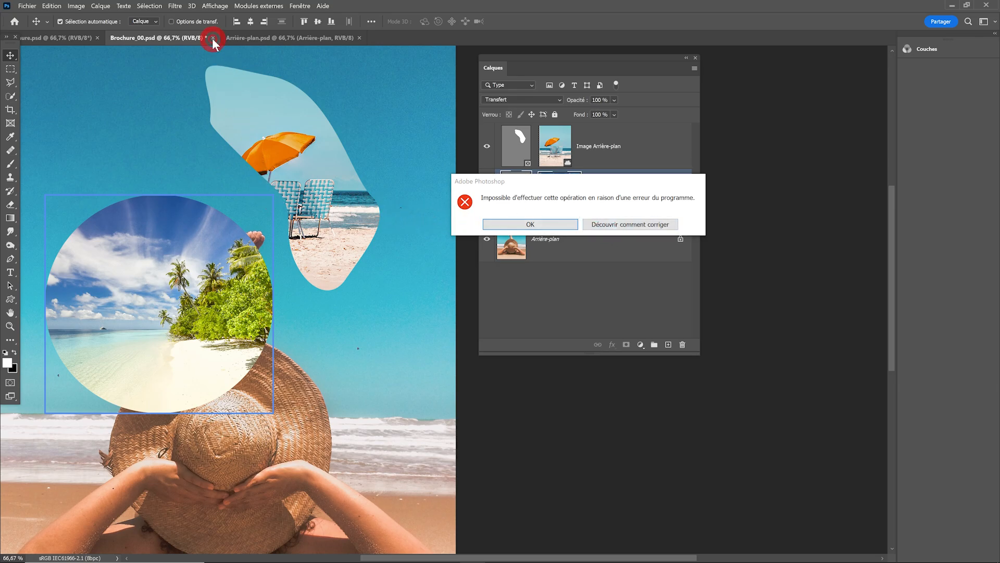
click(495, 224)
click(544, 224)
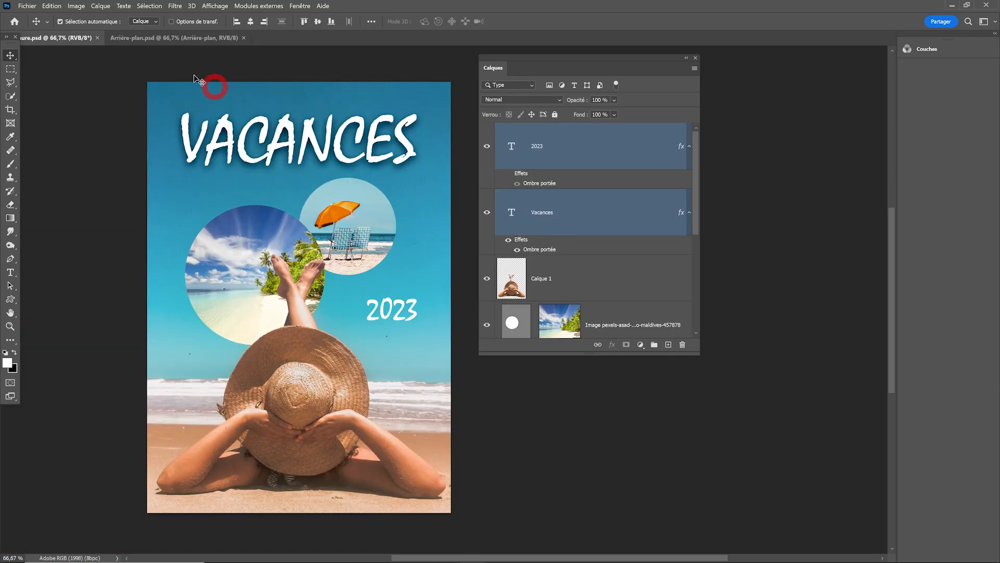
click(39, 6)
Step: Give the circular palm beach frame a black contour about 48 px wide through its frame properties
click(299, 5)
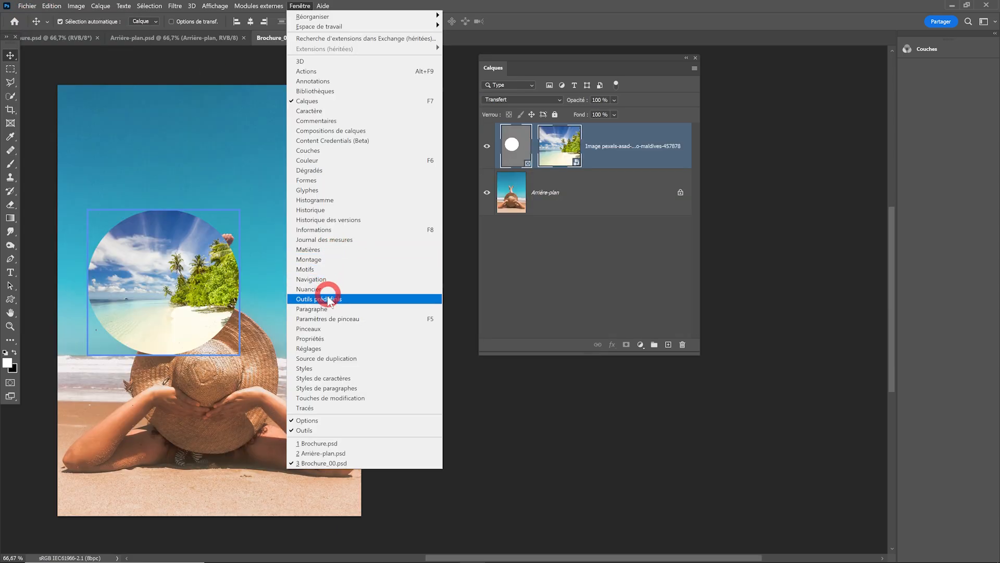
click(327, 340)
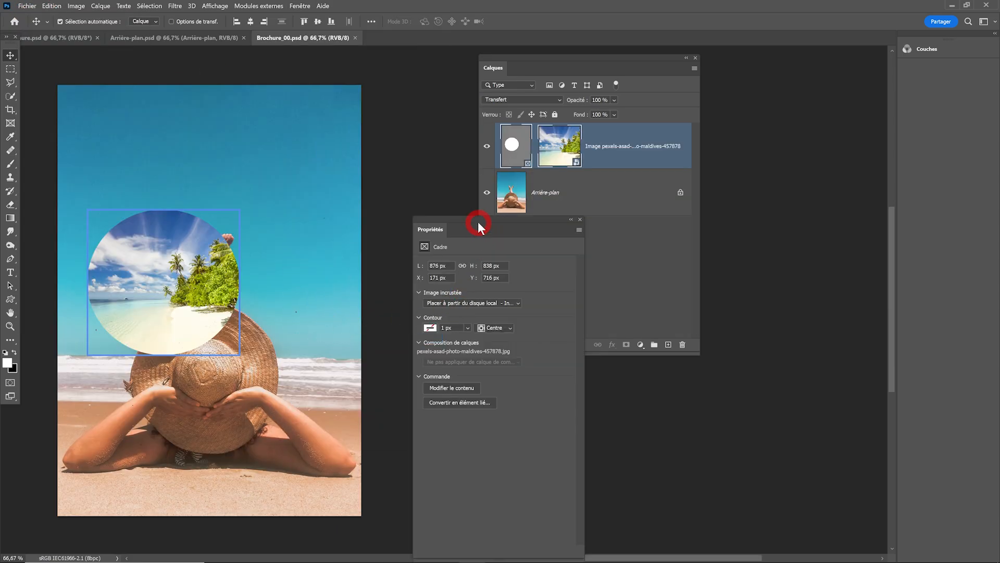
drag(484, 217, 364, 127)
click(313, 239)
click(319, 288)
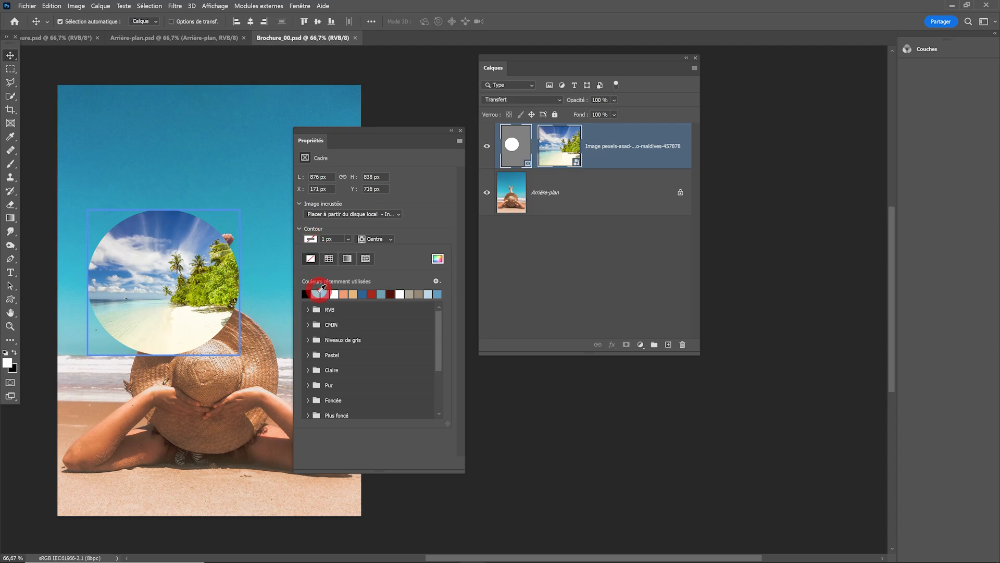
click(349, 238)
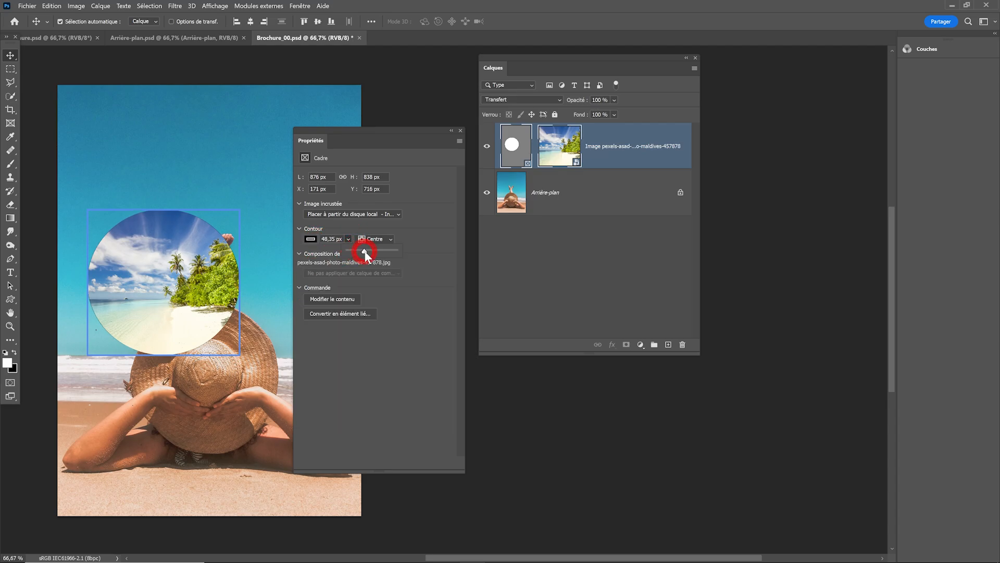
drag(366, 255, 364, 251)
click(386, 140)
click(457, 131)
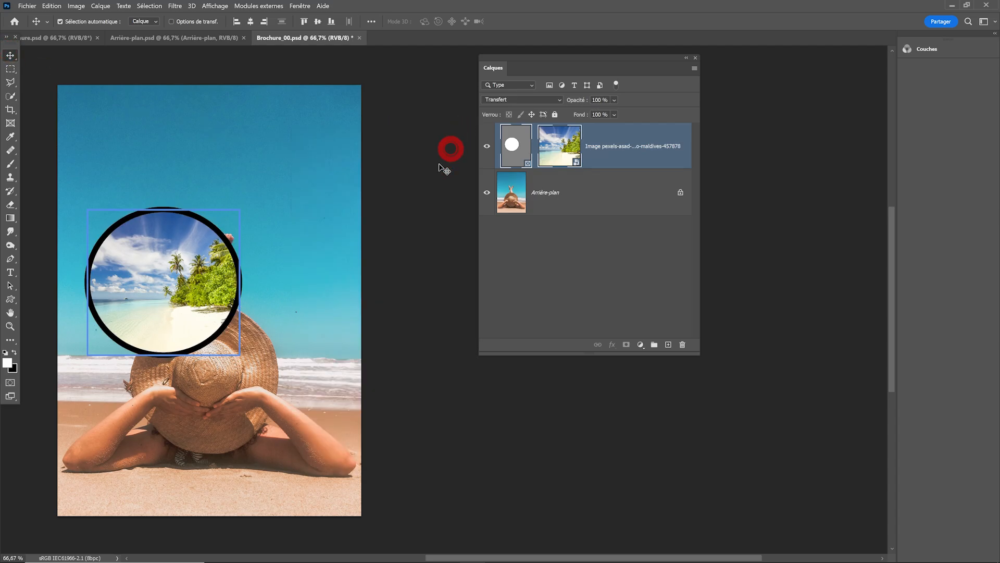
Step: Move the contoured palm beach frame to the upper-left area of the cover, above the hat
click(293, 207)
drag(264, 286, 302, 285)
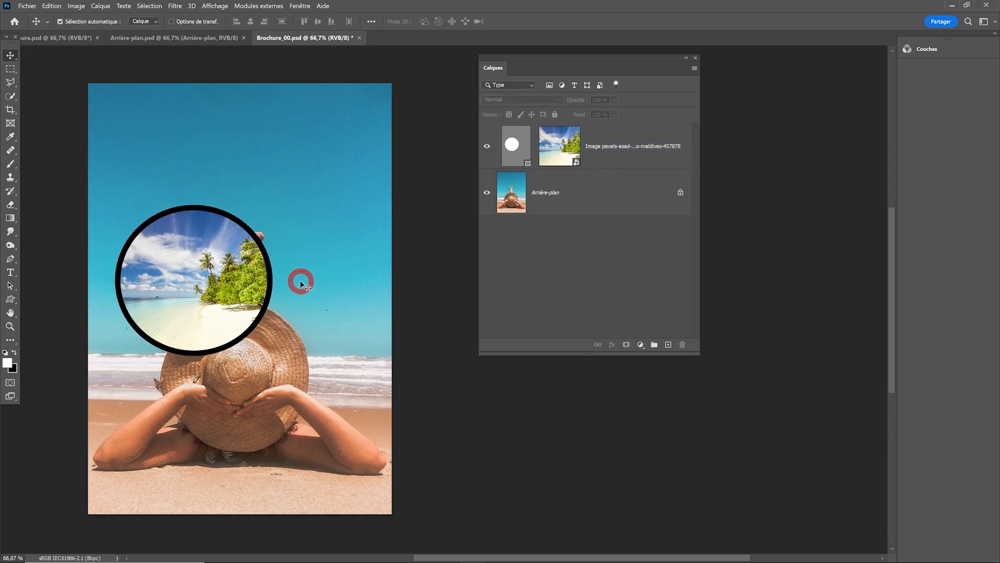
drag(221, 271, 208, 187)
click(291, 217)
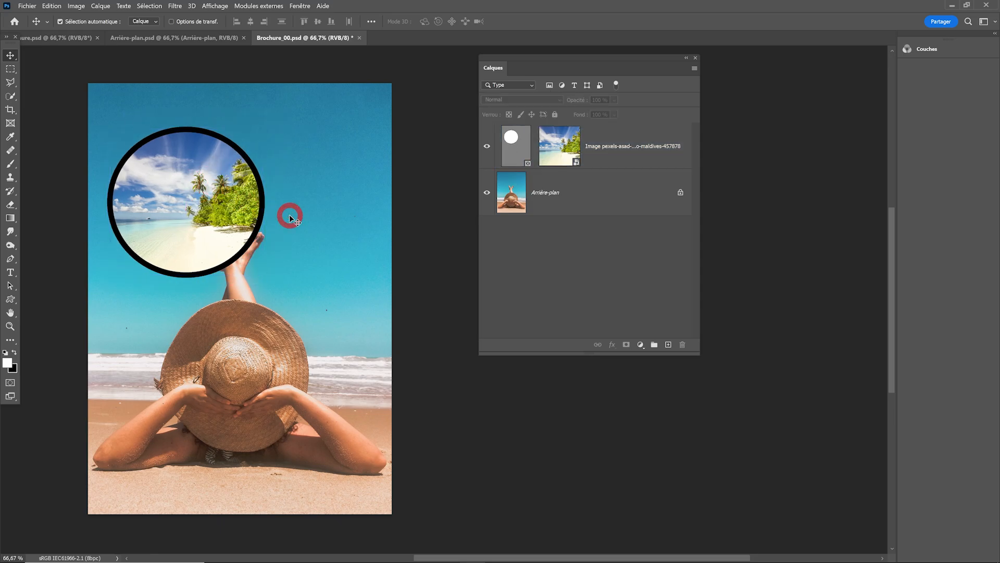
drag(251, 212, 267, 227)
alt+click(268, 228)
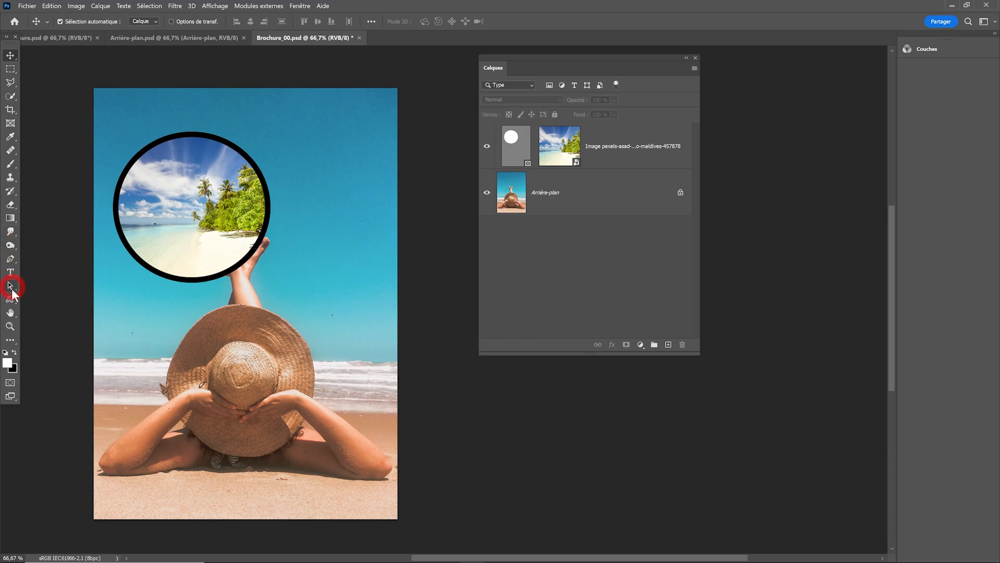
Step: Draw a circle about 911 px wide over the hat with the Ellipse tool, using a black fill and no contour
drag(12, 295, 50, 309)
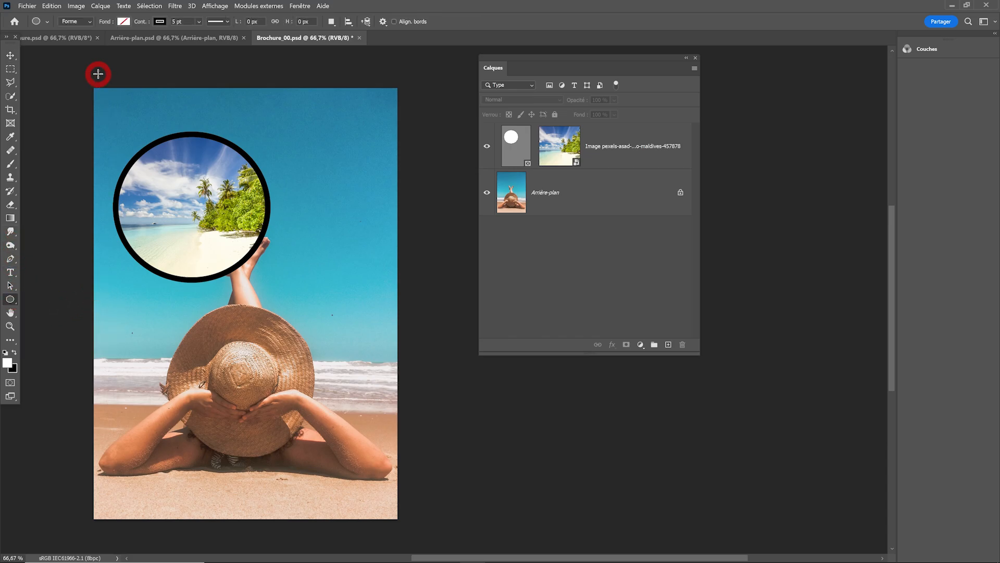
click(123, 22)
click(55, 77)
click(160, 21)
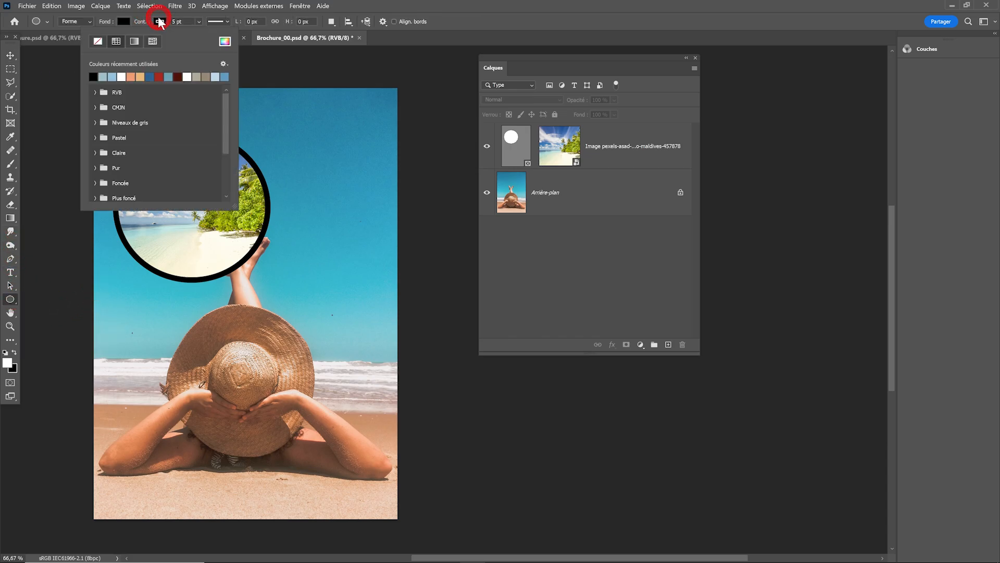
click(235, 249)
drag(192, 296, 346, 456)
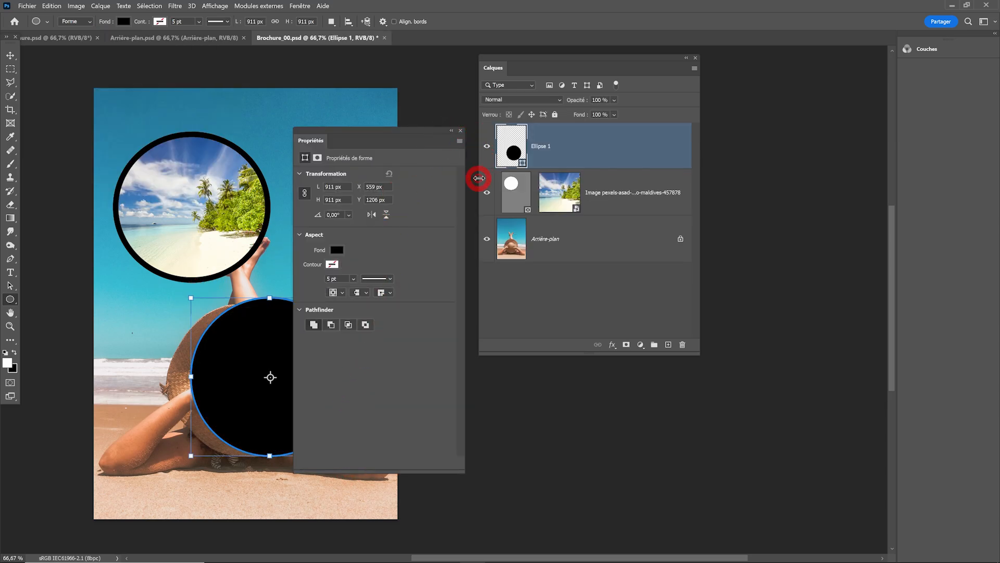
click(462, 130)
Step: Import the parasol photo as an embedded object and clip it to the Ellipse 1 layer
click(28, 6)
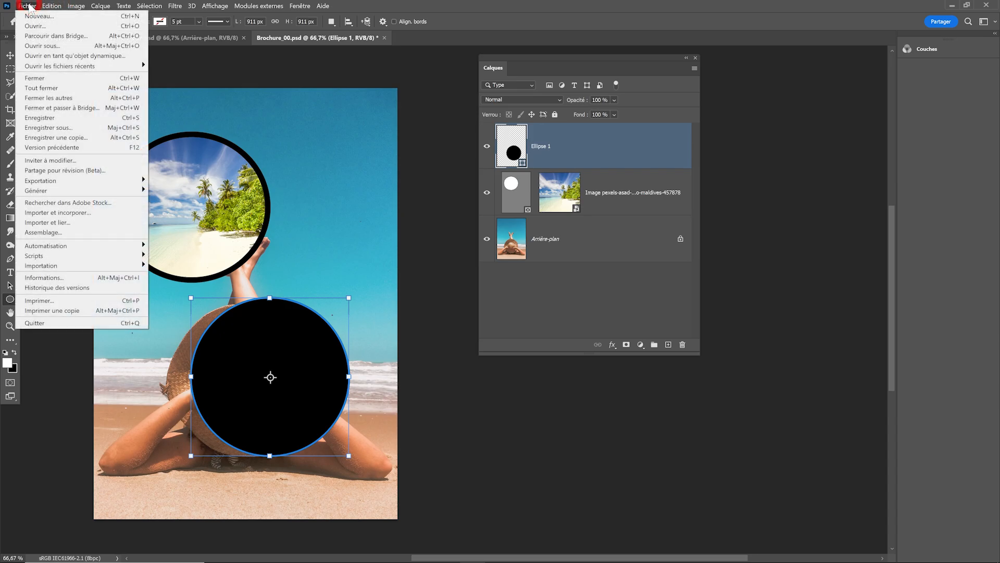
click(48, 178)
click(57, 212)
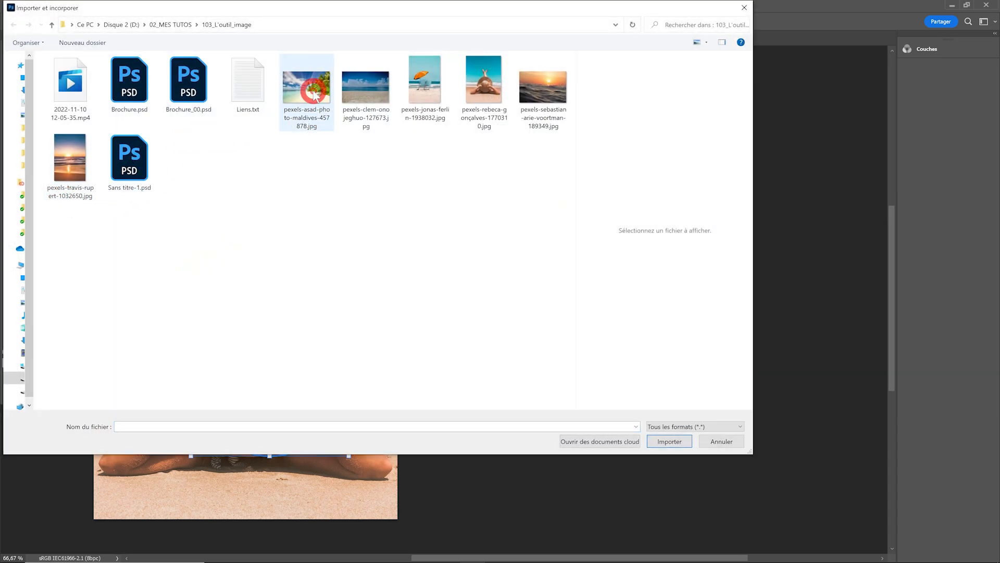
click(306, 89)
click(425, 79)
click(669, 441)
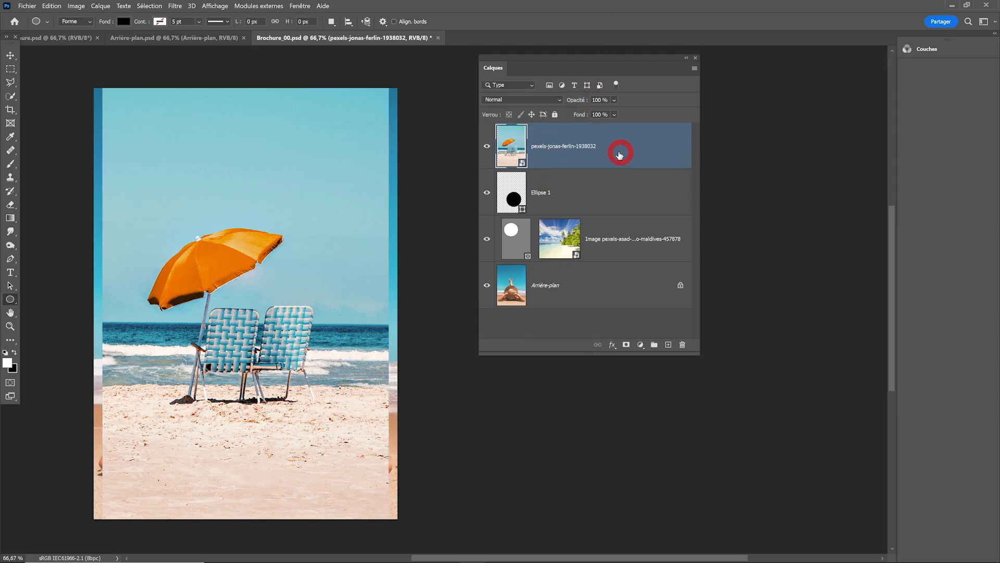
alt+click(596, 165)
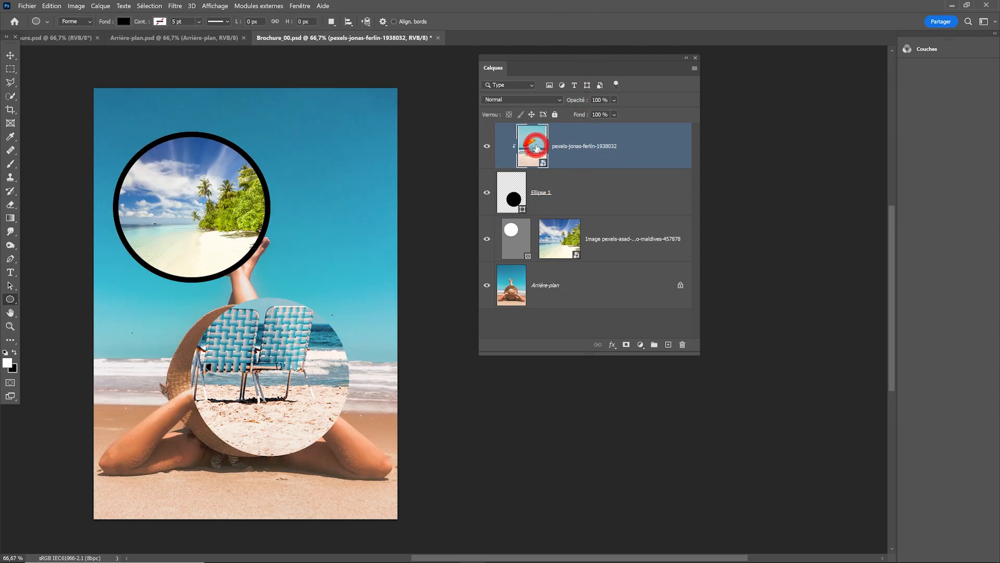
Step: Scale down the clipped parasol photo and reposition it so the parasol and both chairs fit inside the circle
key(ctrl+t)
drag(95, 87, 182, 281)
drag(250, 327, 223, 335)
drag(361, 256, 351, 268)
key(Return)
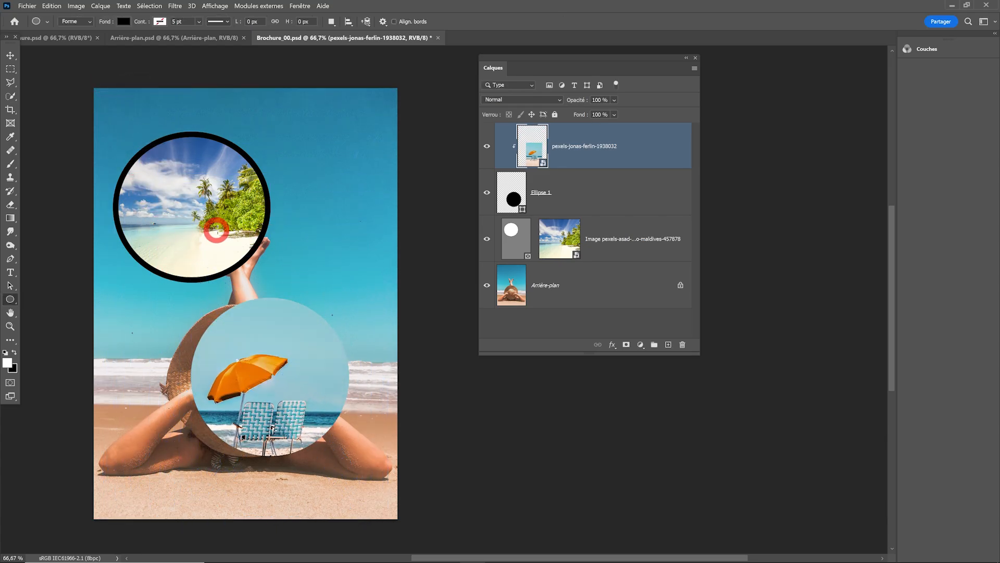
Step: Hide the palm beach frame layer
click(487, 241)
key(v)
Step: Link the parasol photo layer with Ellipse 1 and move them together to the cover's upper area, above the feet
click(593, 201)
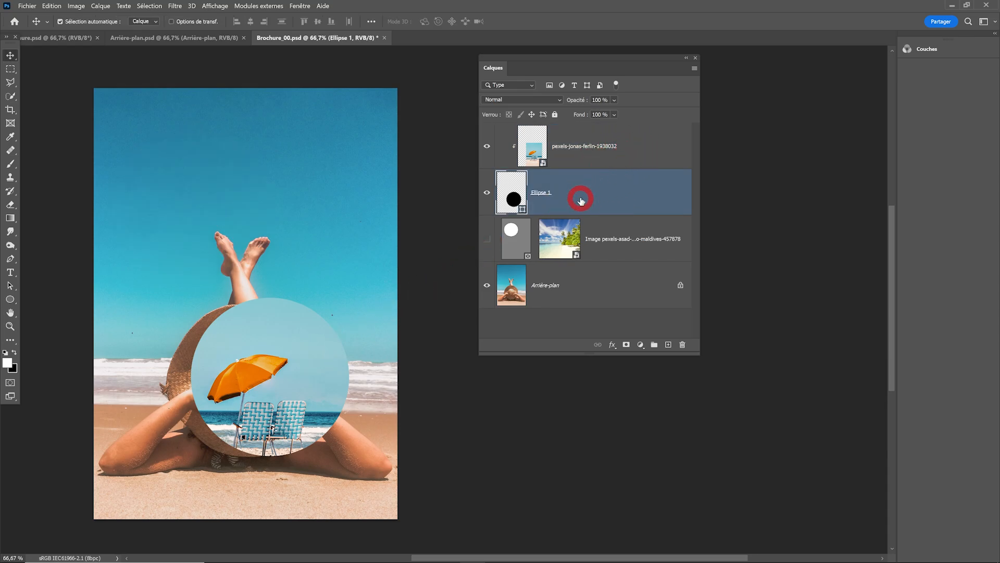
shift+click(621, 157)
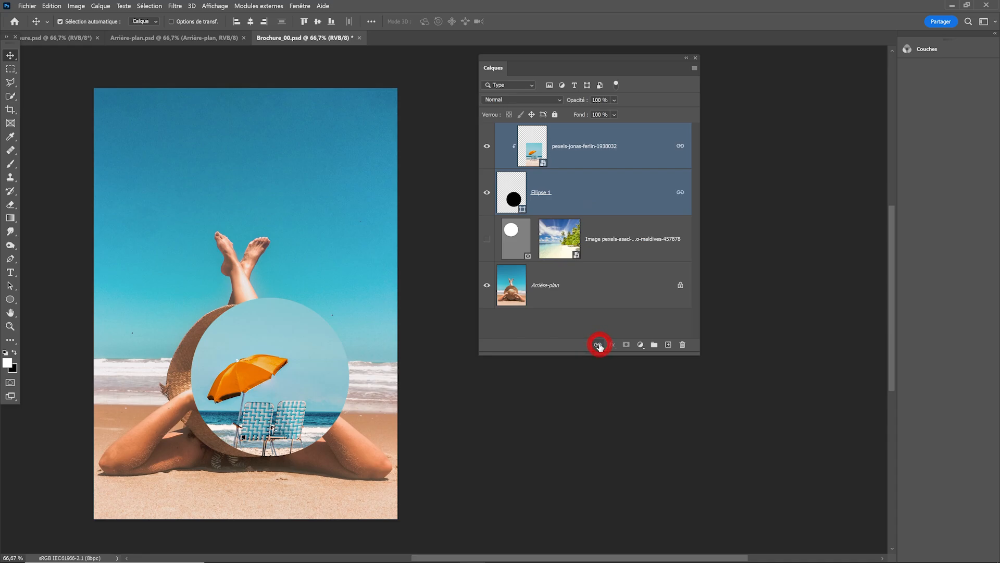
click(608, 174)
click(631, 152)
drag(281, 341, 252, 158)
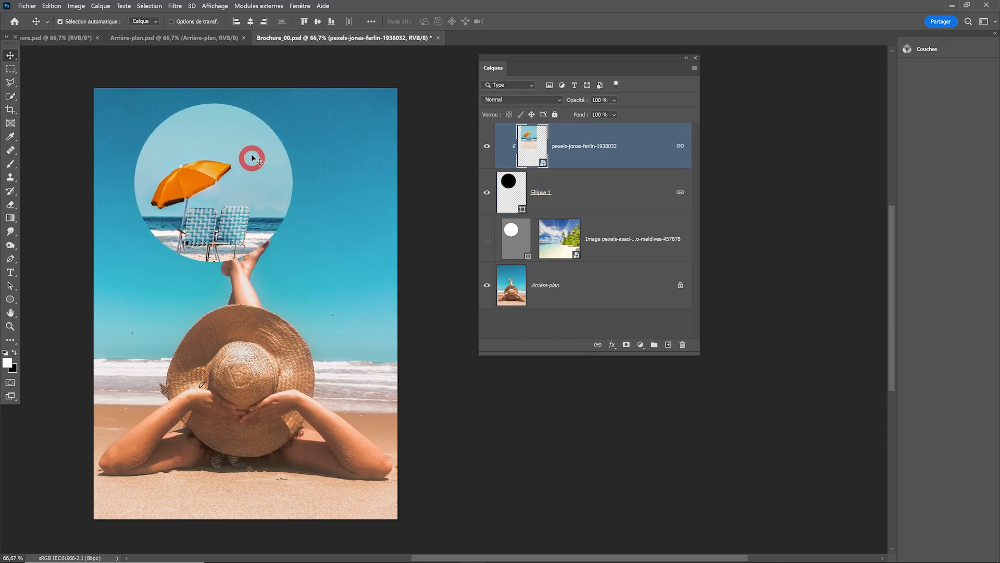
Step: Add an Ombre portée effect to Ellipse 1, with the shadow offset about 26 px at an angle of 124°
click(601, 194)
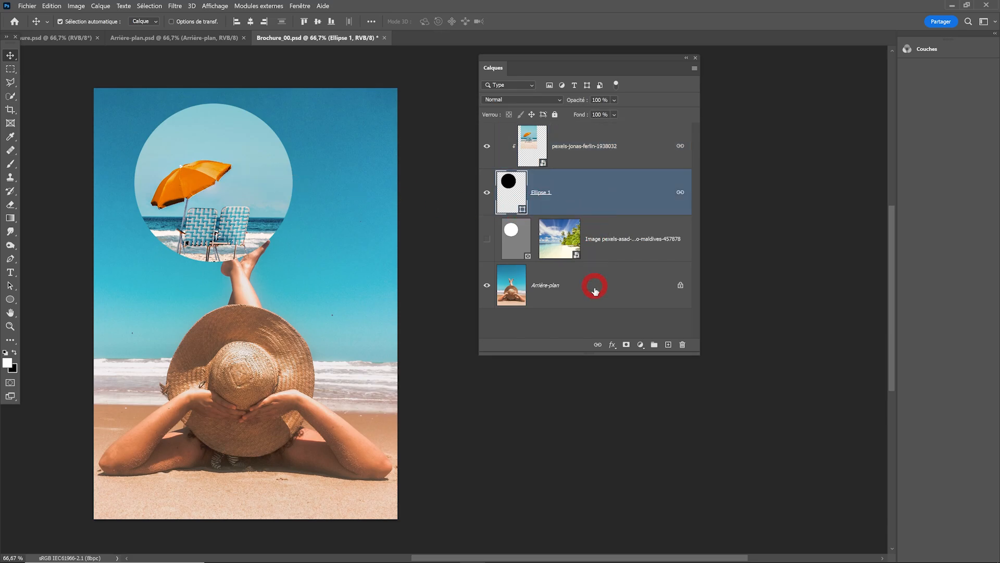
click(612, 345)
click(636, 448)
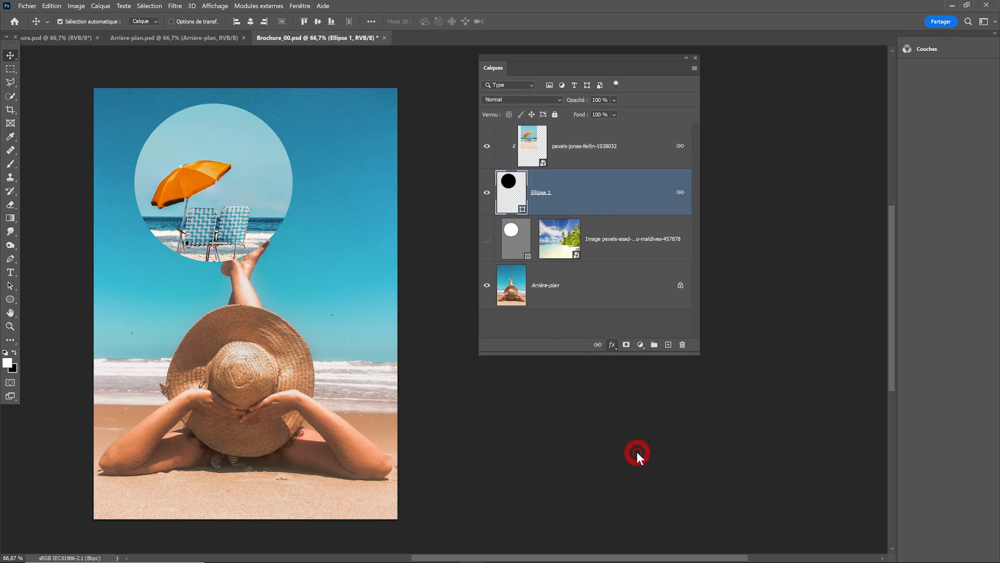
drag(311, 255, 274, 219)
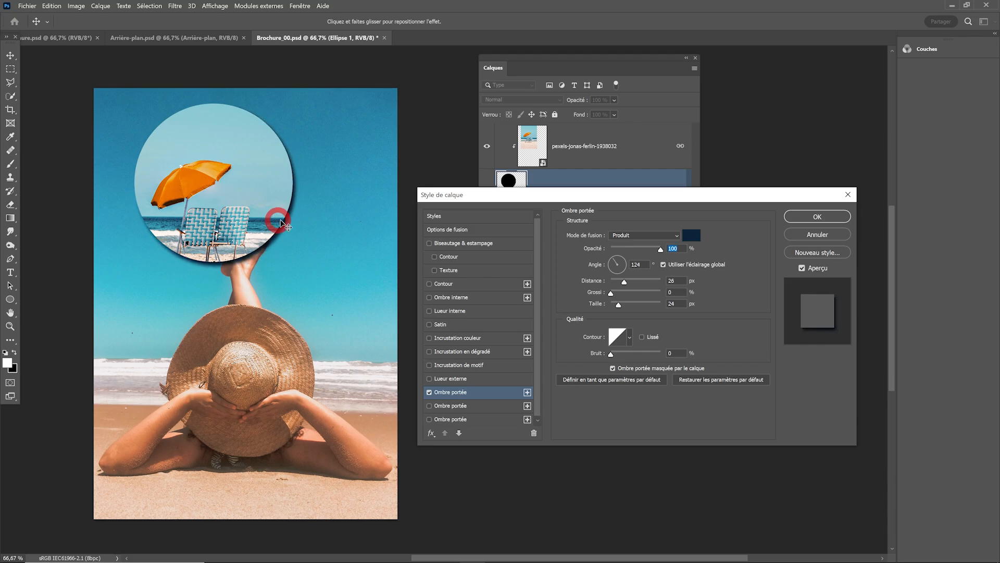
click(829, 217)
Step: Open the parasol photo's smart object contents, and close them to return to Brochure_00.psd
click(539, 144)
click(547, 141)
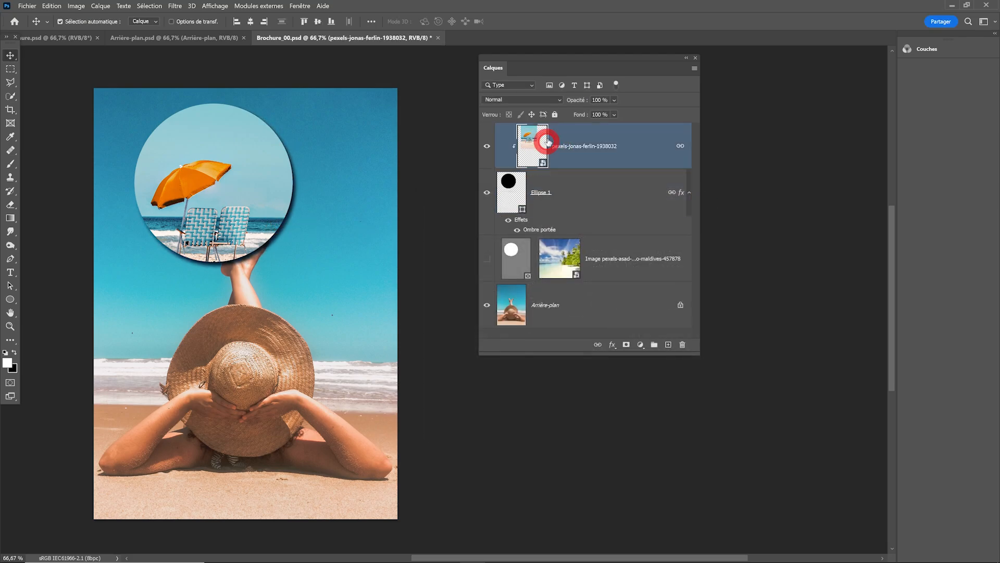
double_click(528, 138)
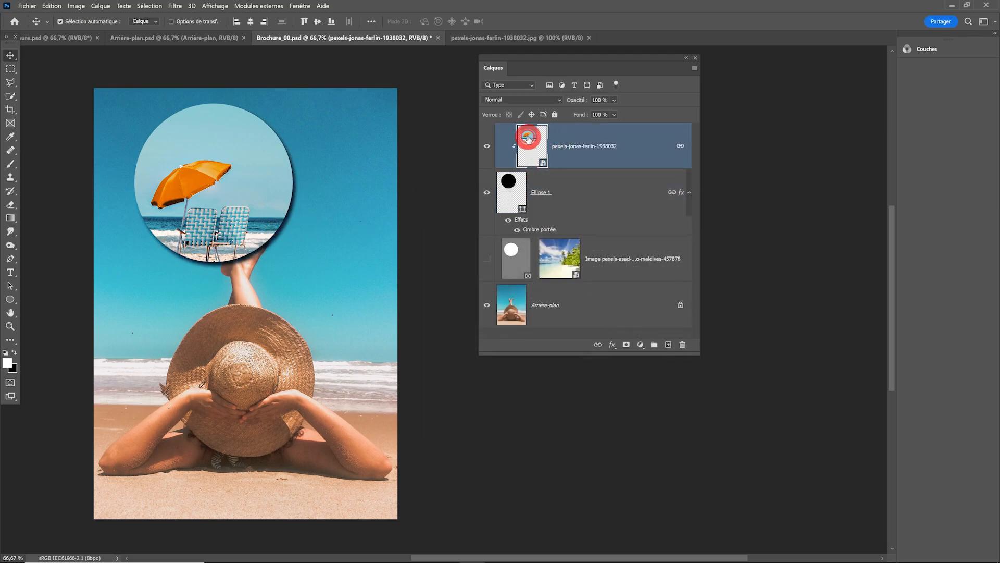
click(591, 37)
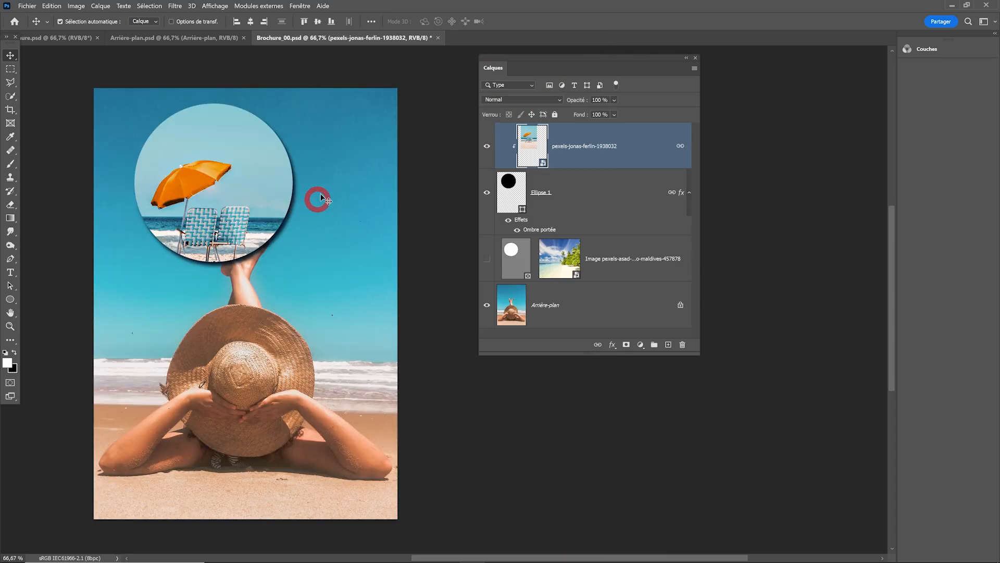
Step: Move the linked parasol circle to the right on the cover, and show the palm beach frame layer again
drag(276, 198, 315, 197)
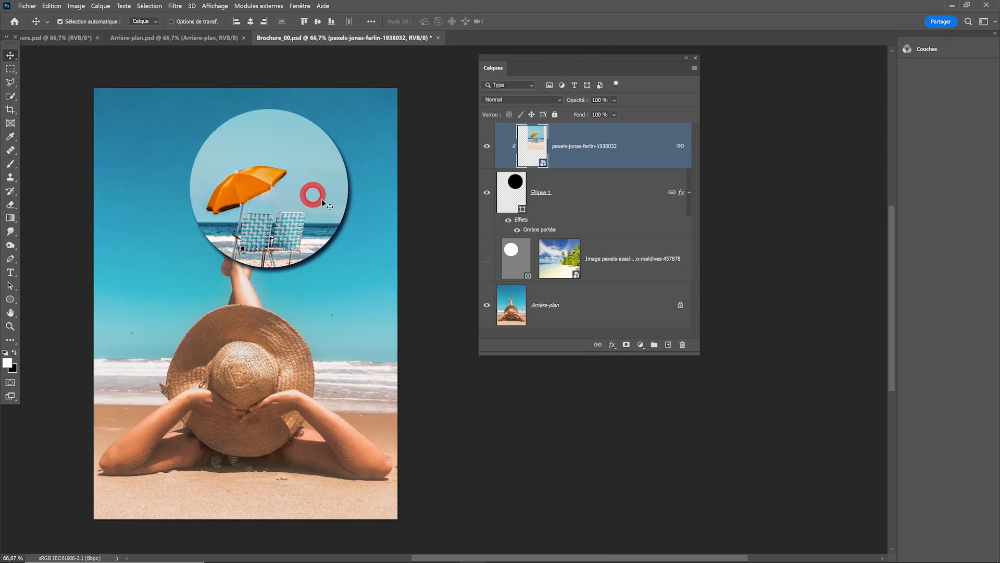
click(487, 260)
click(487, 262)
click(487, 261)
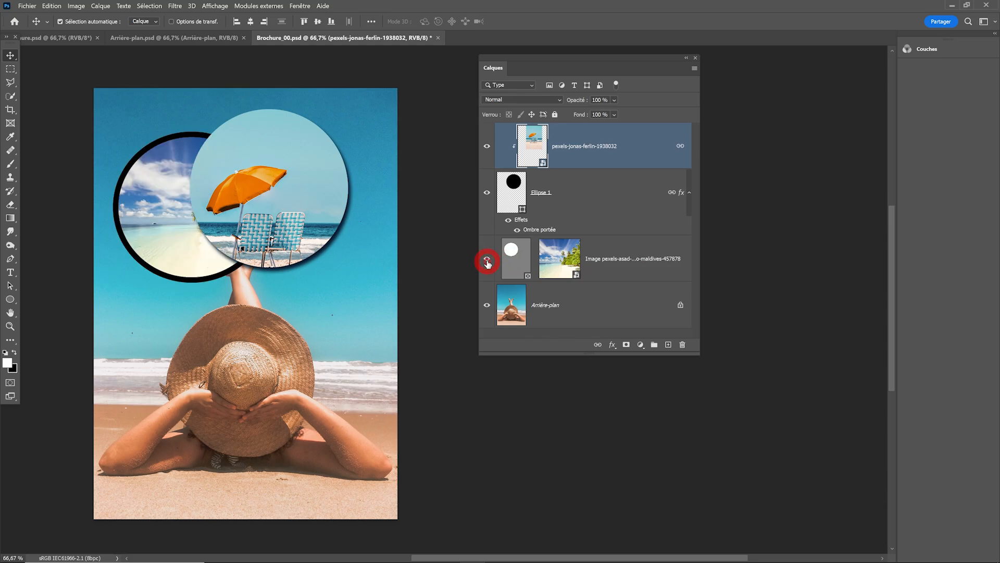
Step: Lower the palm beach frame and reposition the linked parasol circle so it overlaps the frame's upper-right edge
drag(168, 251, 165, 293)
drag(282, 197, 286, 197)
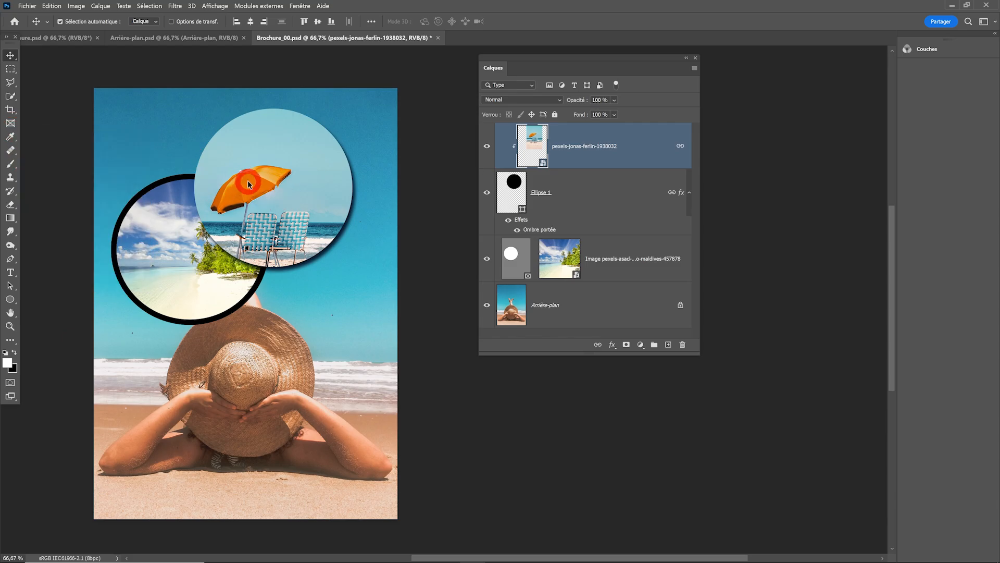
mouse_move(305, 216)
mouse_down()
mouse_move(327, 313)
mouse_move(329, 217)
mouse_move(321, 222)
mouse_up()
click(611, 201)
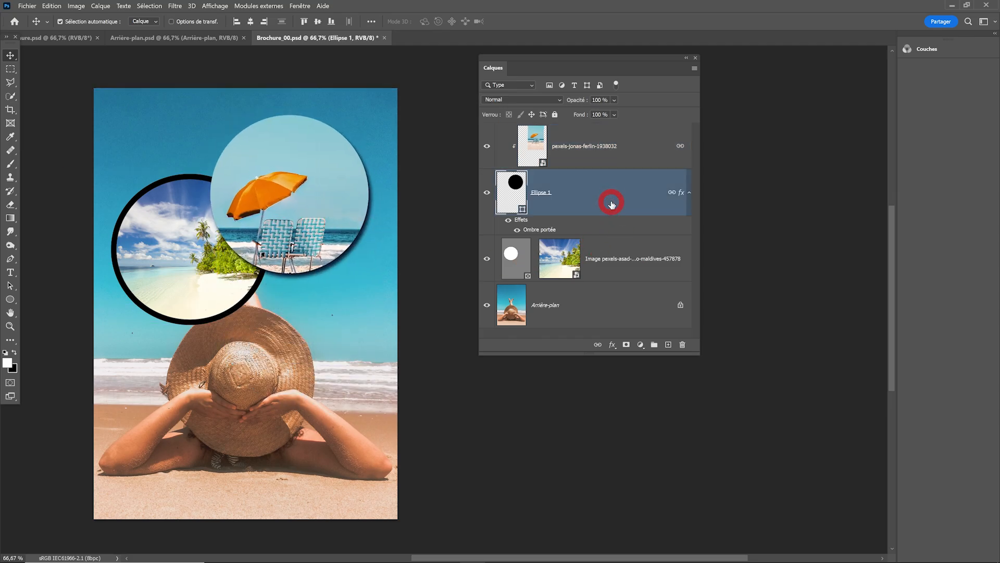
click(618, 241)
drag(300, 180, 287, 181)
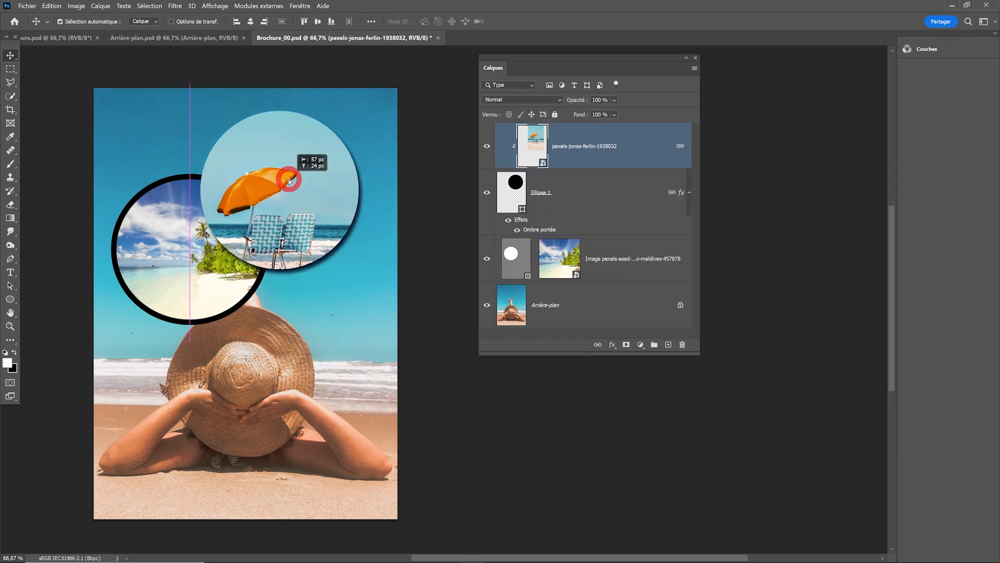